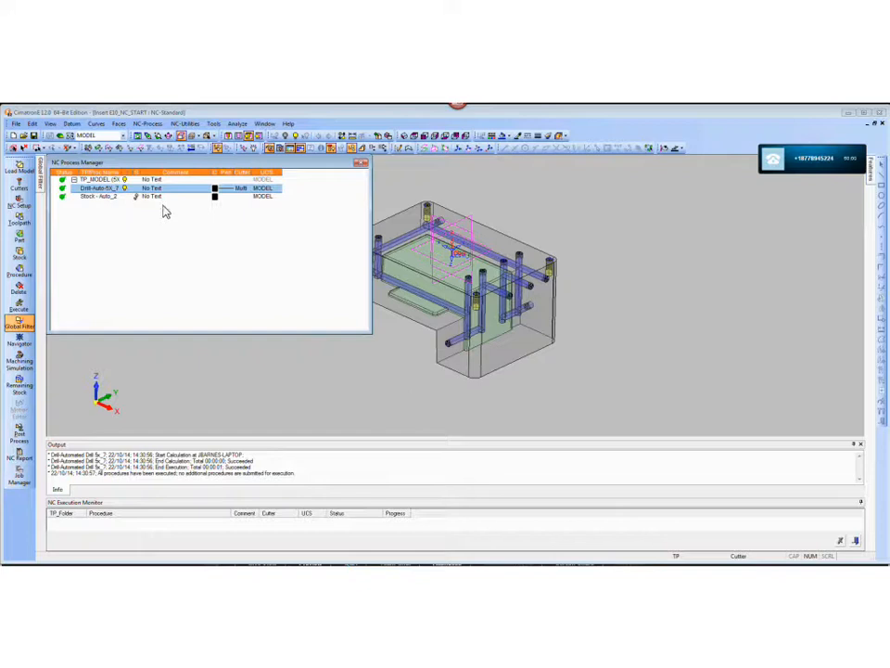
# Step: Delete the existing five-axis automated drilling procedure, Drill-Auto-5X_7, from the TP_MODEL toolpath
pyautogui.rightClick(96, 193)
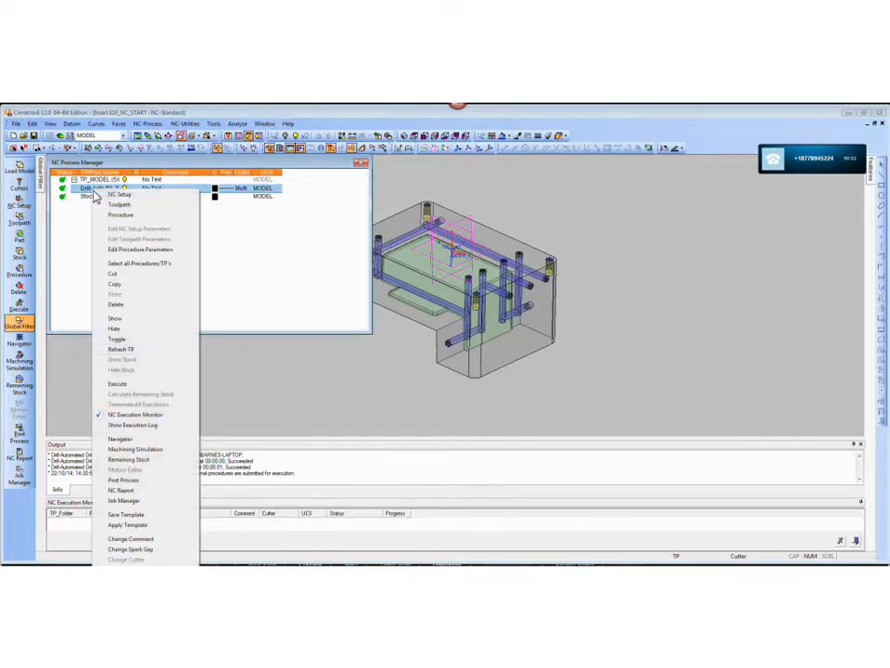
pyautogui.click(116, 304)
pyautogui.click(176, 268)
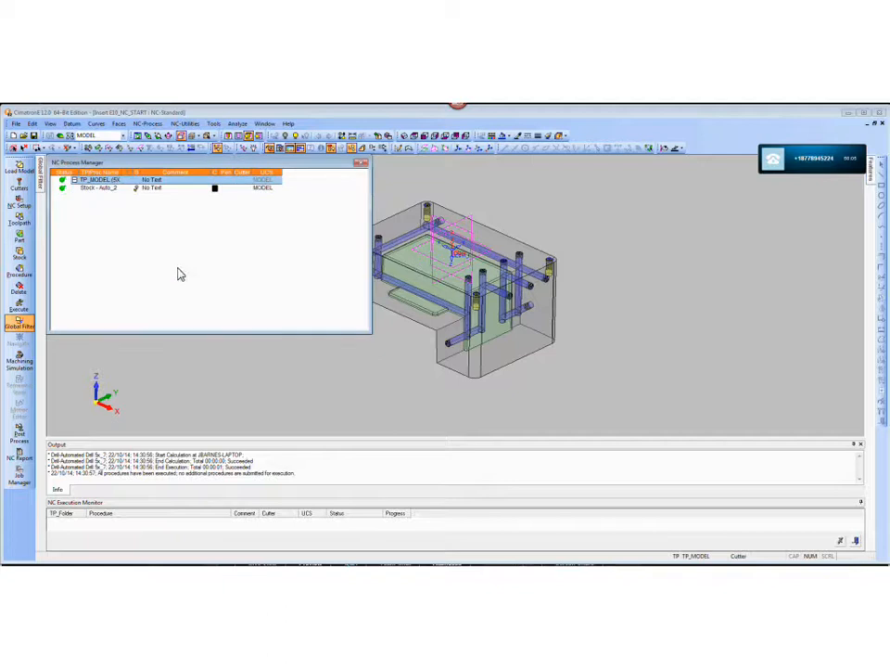
# Step: Add an Automated Drill 5x procedure after Stock - Auto_2 and select all the insert's faces as part surfaces
pyautogui.click(92, 198)
pyautogui.moveTo(484, 334); pyautogui.dragTo(603, 343, button='middle')
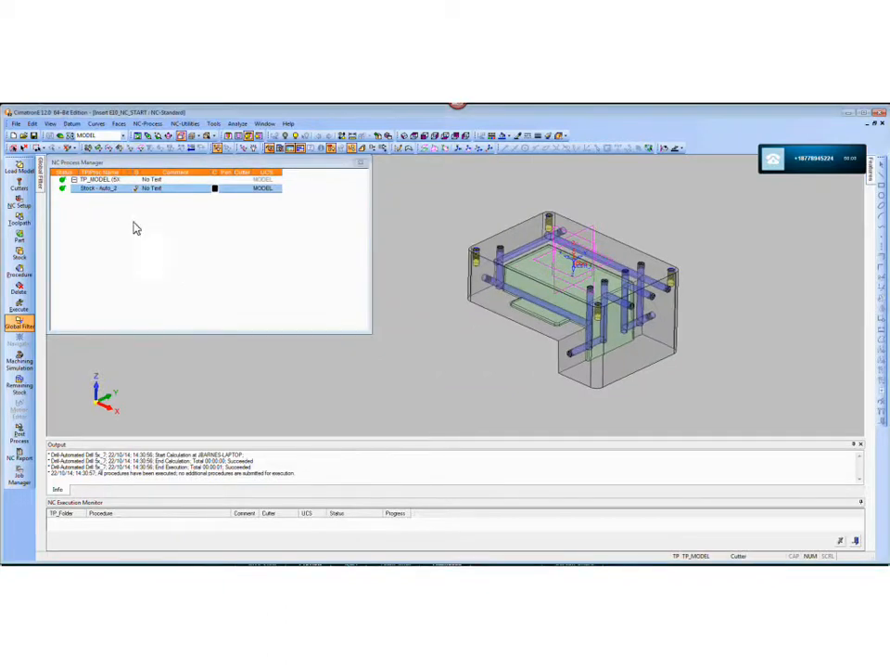
pyautogui.click(19, 273)
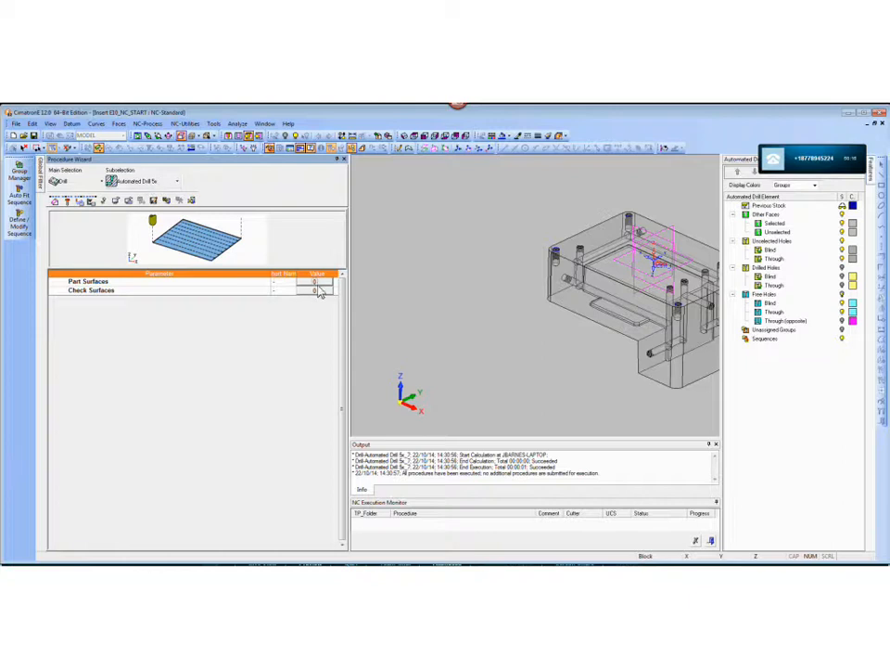
pyautogui.click(316, 283)
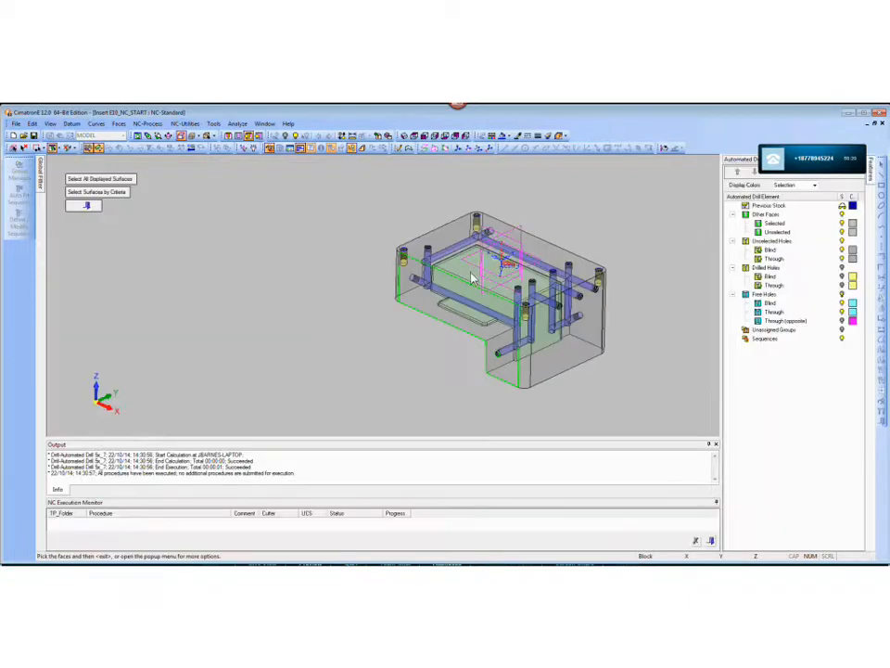
pyautogui.moveTo(345, 240); pyautogui.dragTo(530, 363)
pyautogui.middleClick(530, 362)
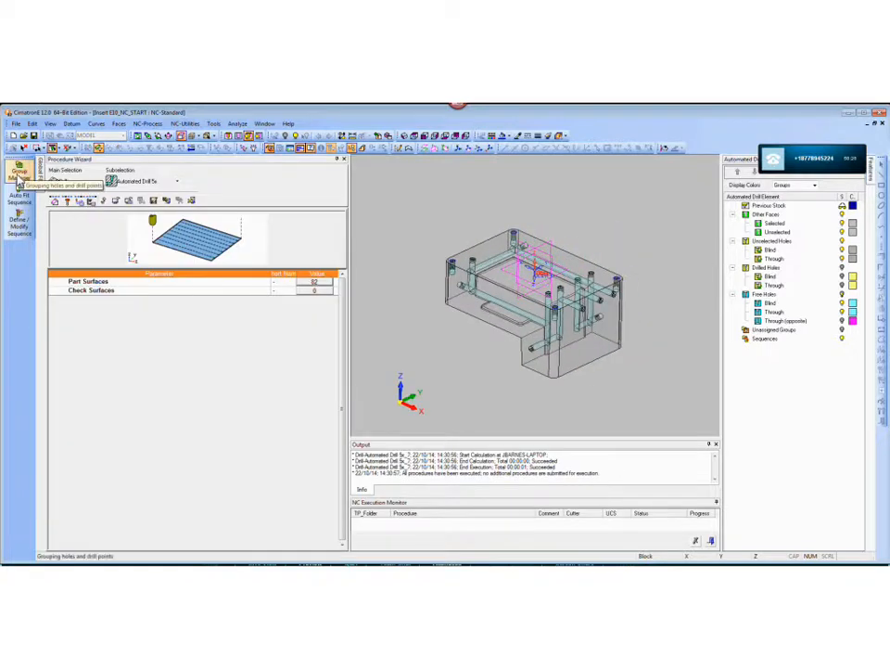
# Step: Select all holes in the insert with the Group Manager and auto-group them
pyautogui.click(17, 174)
pyautogui.moveTo(432, 211); pyautogui.dragTo(662, 402)
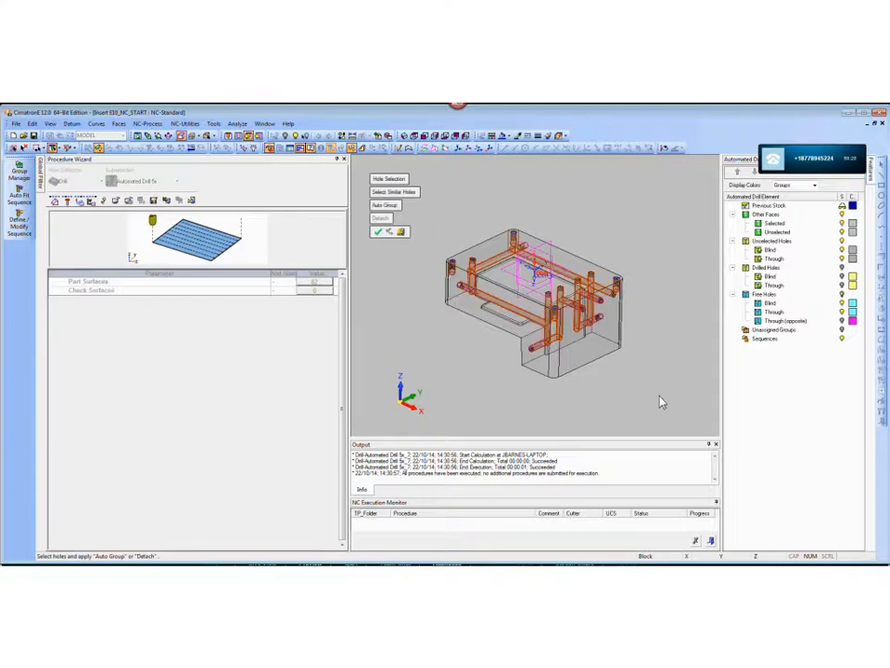
pyautogui.middleClick(656, 403)
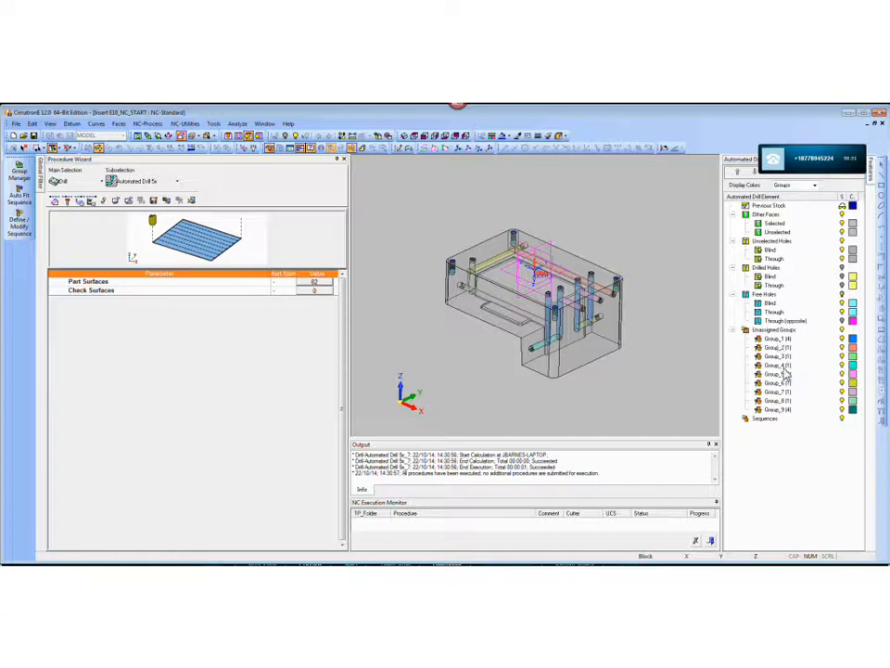
# Step: Examine which holes belong to each unassigned group, from Group_1 through Group_9
pyautogui.click(777, 339)
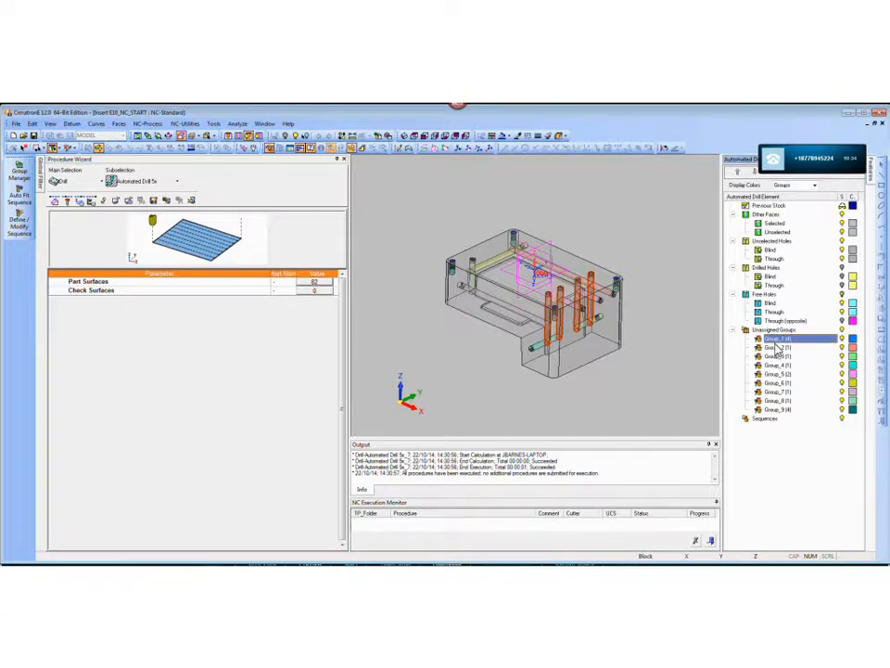
pyautogui.click(777, 347)
pyautogui.click(777, 356)
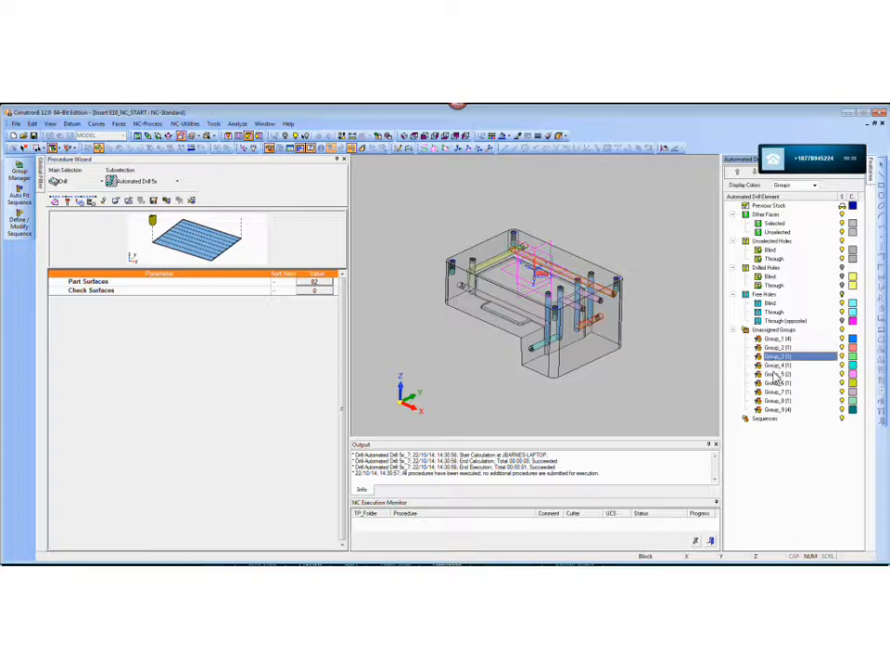
pyautogui.click(776, 365)
pyautogui.click(777, 374)
pyautogui.click(777, 382)
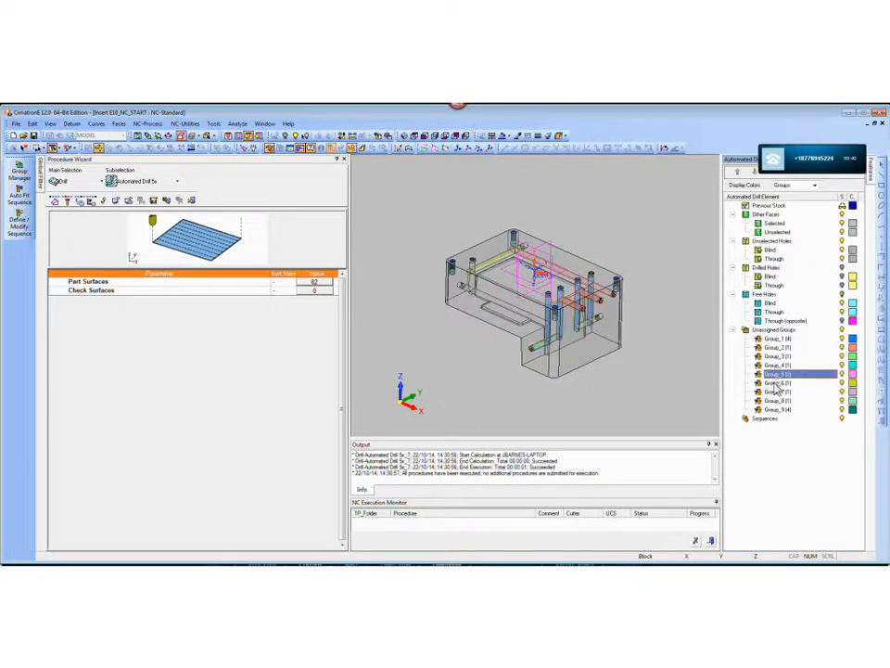
pyautogui.click(777, 391)
pyautogui.click(777, 401)
pyautogui.click(777, 409)
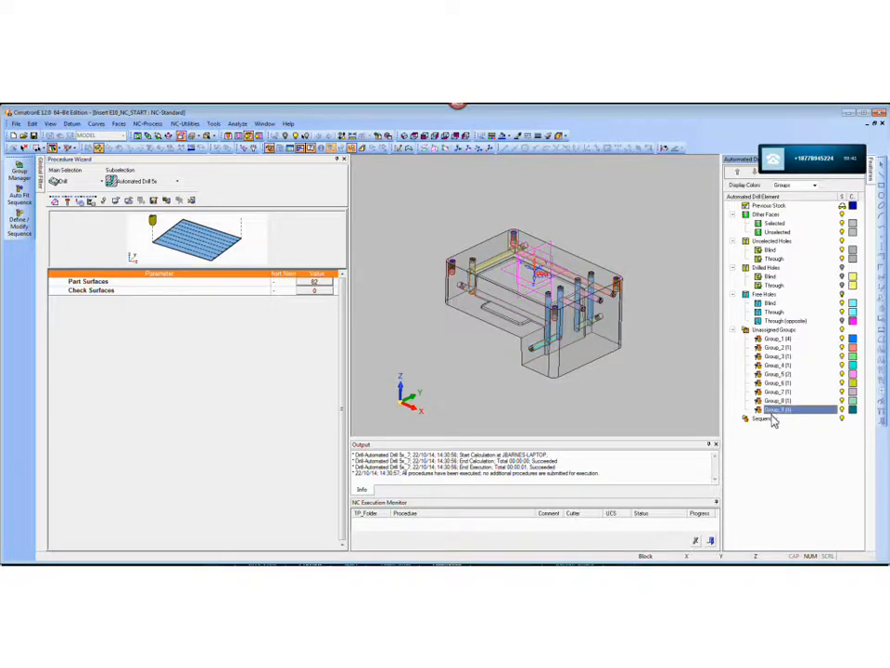
# Step: Auto-fit drilling sequences to all unassigned hole groups, then save and calculate the procedure
pyautogui.click(772, 331)
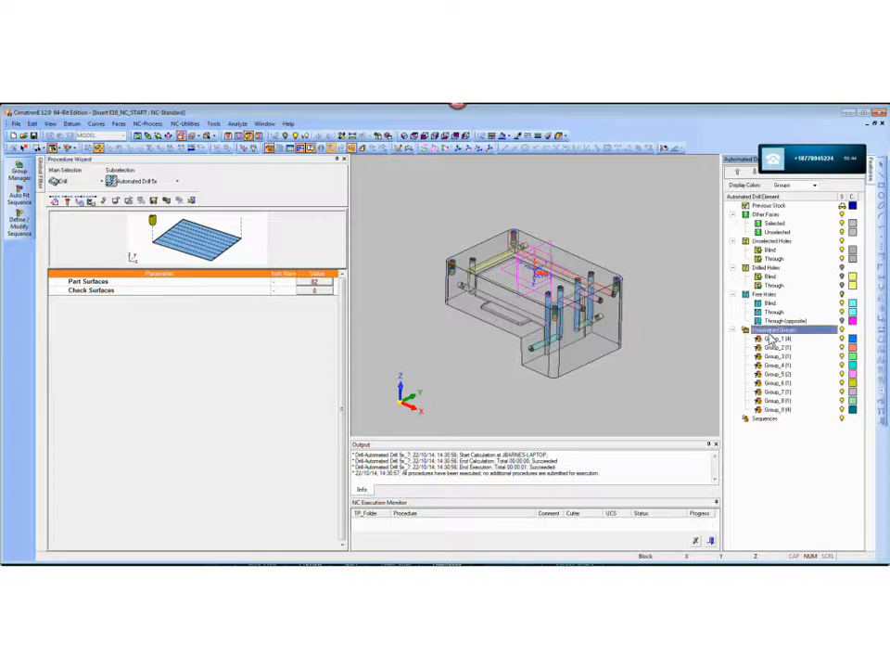
pyautogui.rightClick(770, 337)
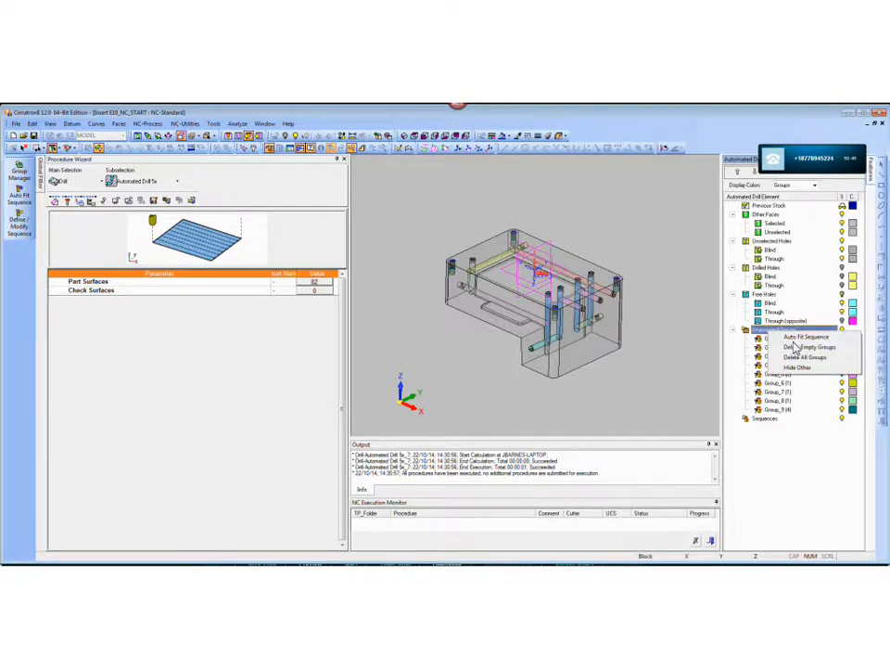
pyautogui.click(799, 337)
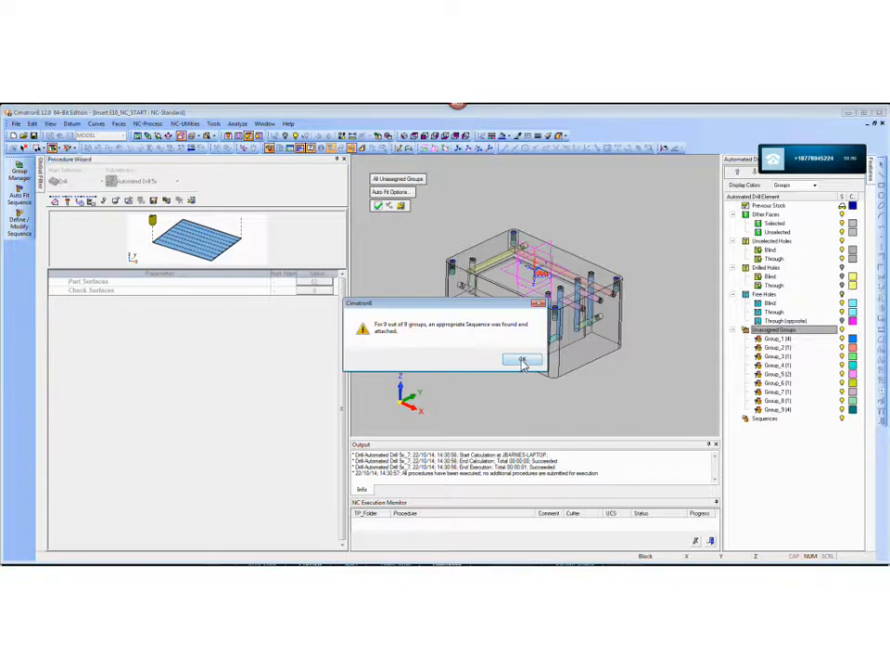
pyautogui.click(532, 362)
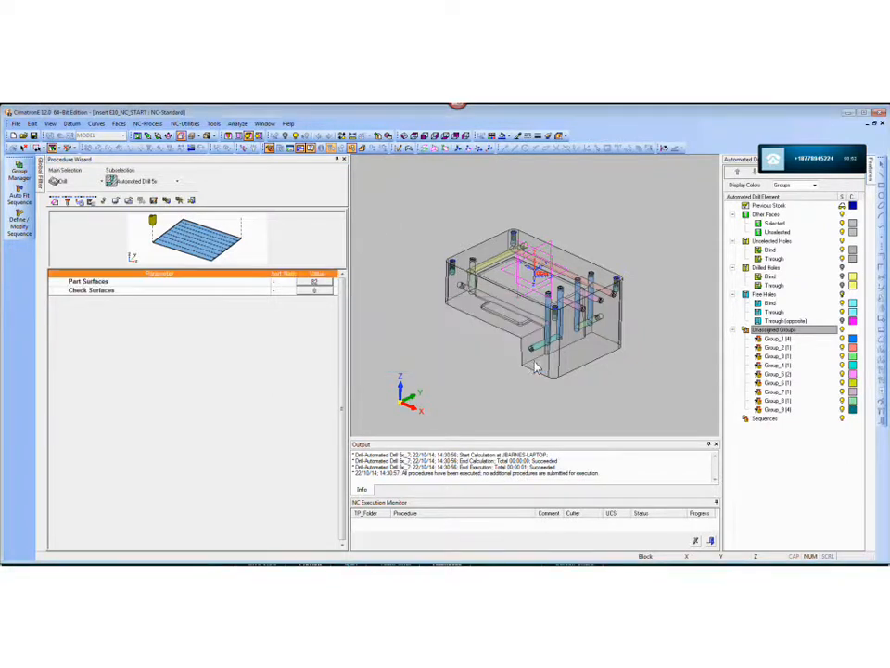
pyautogui.rightClick(587, 225)
pyautogui.click(611, 255)
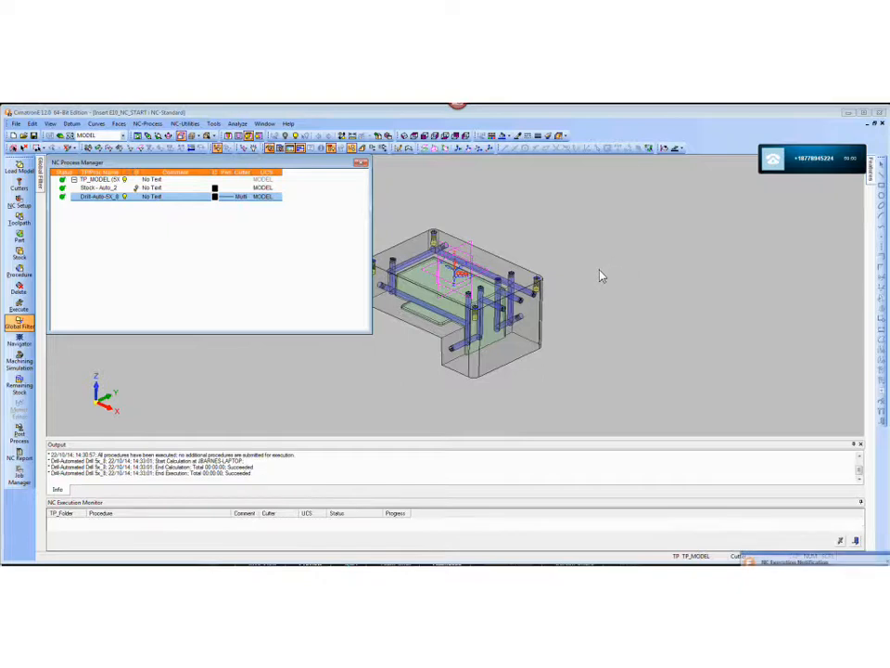
# Step: Play the new drilling procedure's tool motion in the Navigator and inspect the drilling of the top and side holes from several angles
pyautogui.keyDown('ctrl'); pyautogui.moveTo(548, 302); pyautogui.dragTo(658, 298, button='middle'); pyautogui.keyUp('ctrl')
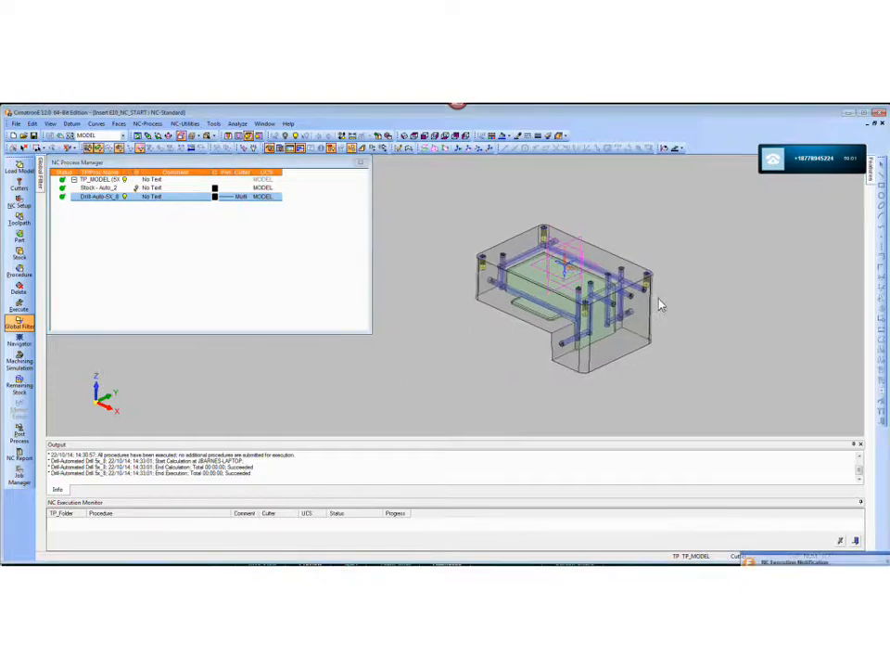
pyautogui.rightClick(90, 205)
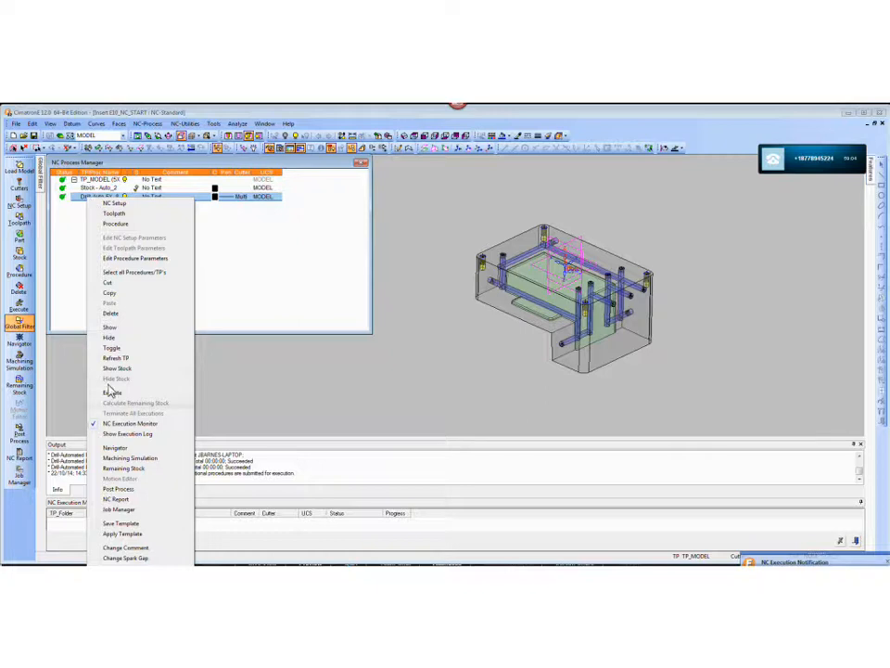
pyautogui.click(119, 449)
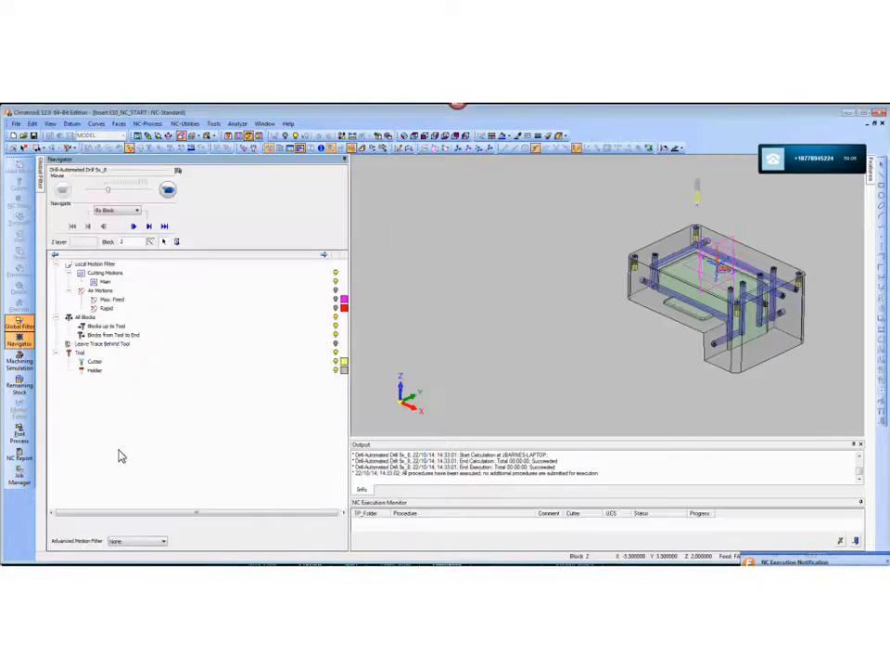
pyautogui.click(169, 191)
pyautogui.keyDown('ctrl'); pyautogui.moveTo(572, 292); pyautogui.dragTo(614, 259, button='right'); pyautogui.keyUp('ctrl')
pyautogui.keyDown('ctrl'); pyautogui.moveTo(614, 259); pyautogui.dragTo(427, 293, button='middle'); pyautogui.keyUp('ctrl')
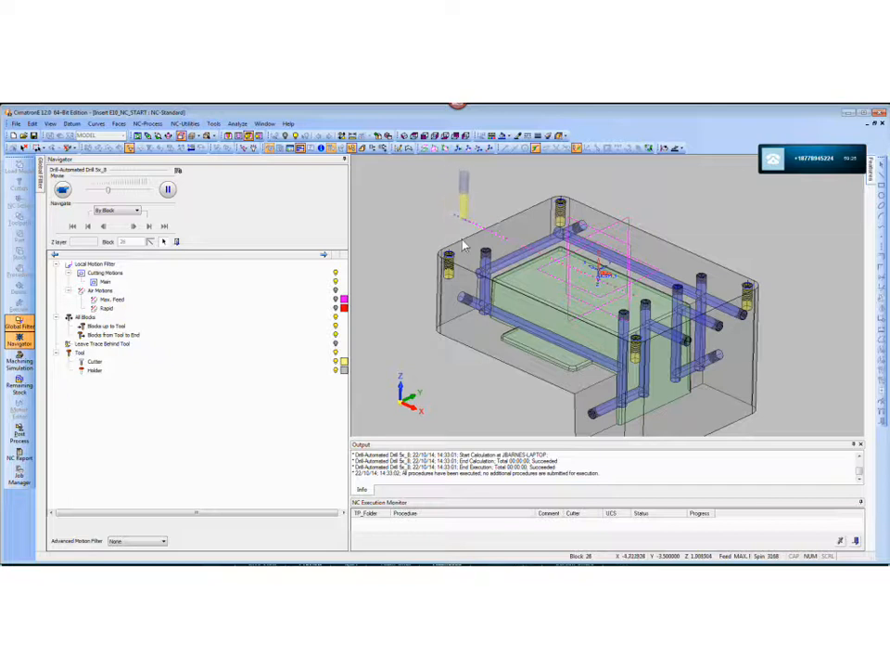
pyautogui.moveTo(454, 287); pyautogui.dragTo(533, 308, button='middle')
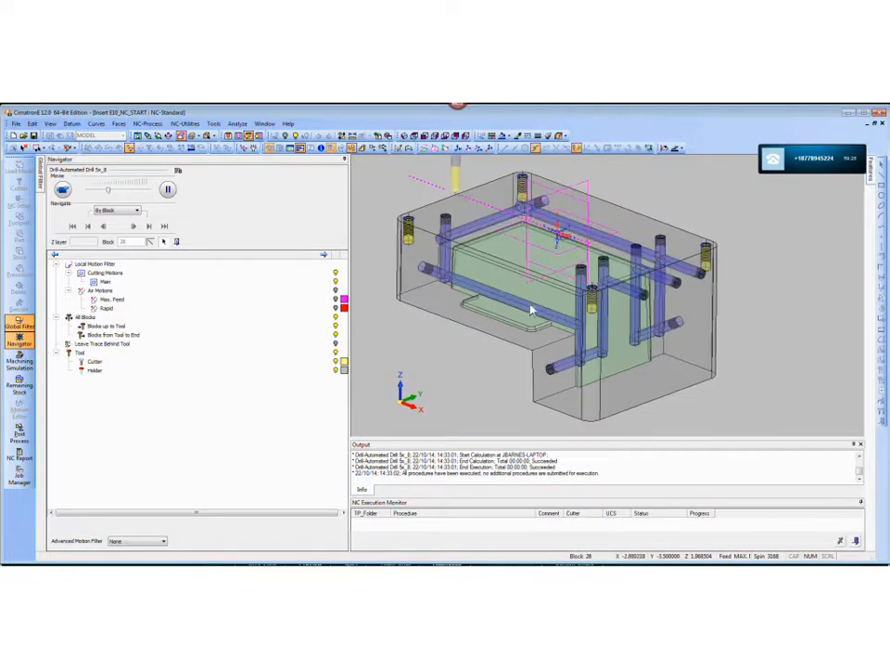
pyautogui.scroll(-2, 696, 285)
pyautogui.moveTo(697, 284); pyautogui.dragTo(680, 313, button='middle')
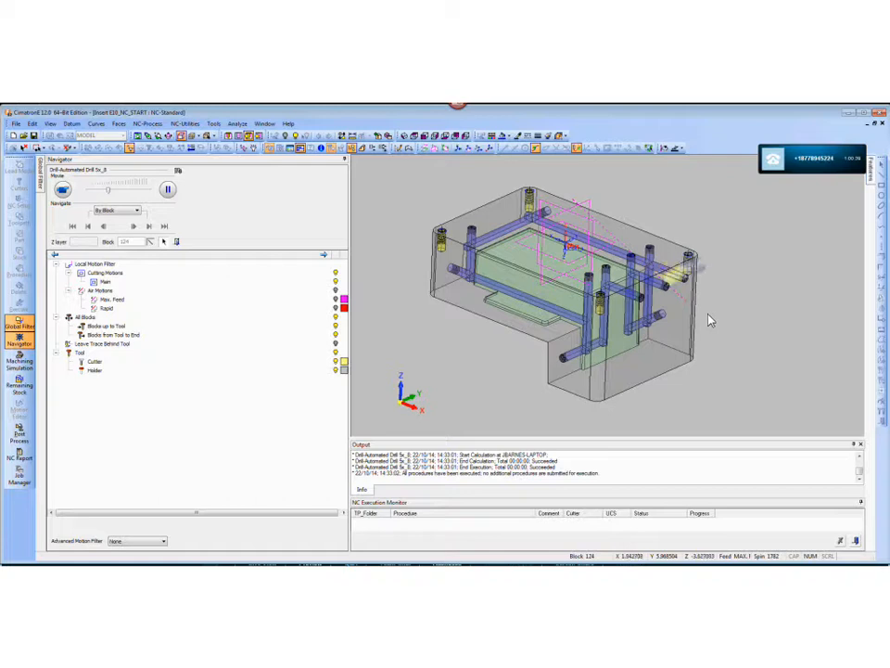
pyautogui.moveTo(681, 344); pyautogui.dragTo(668, 316, button='middle')
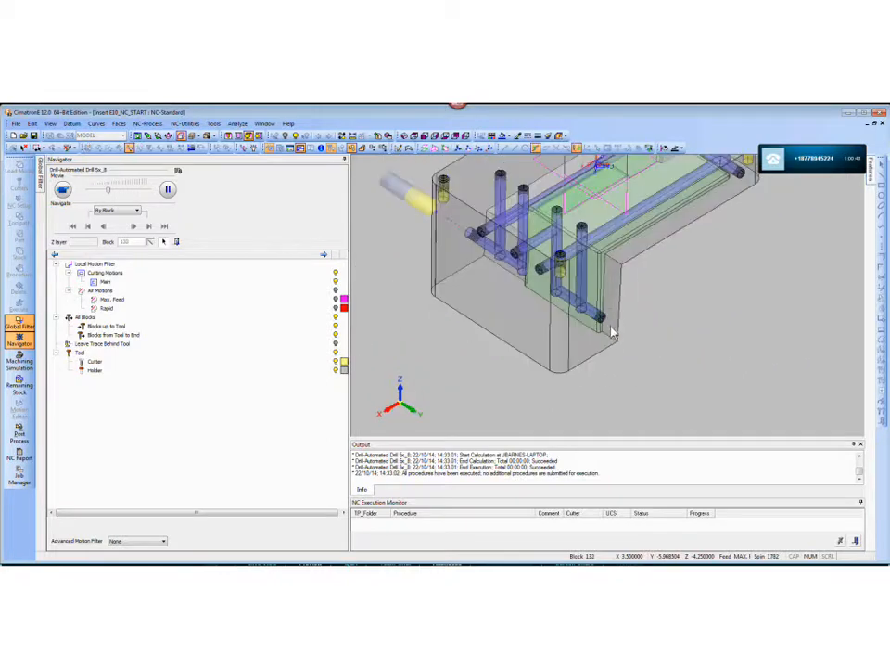
pyautogui.moveTo(732, 357); pyautogui.dragTo(622, 311, button='middle')
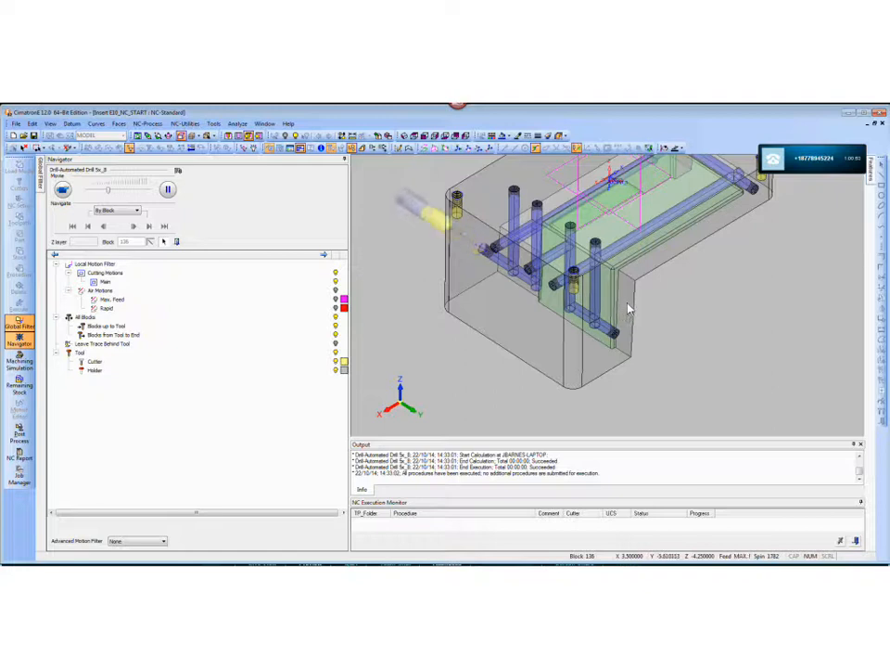
pyautogui.moveTo(616, 308); pyautogui.dragTo(622, 272, button='middle')
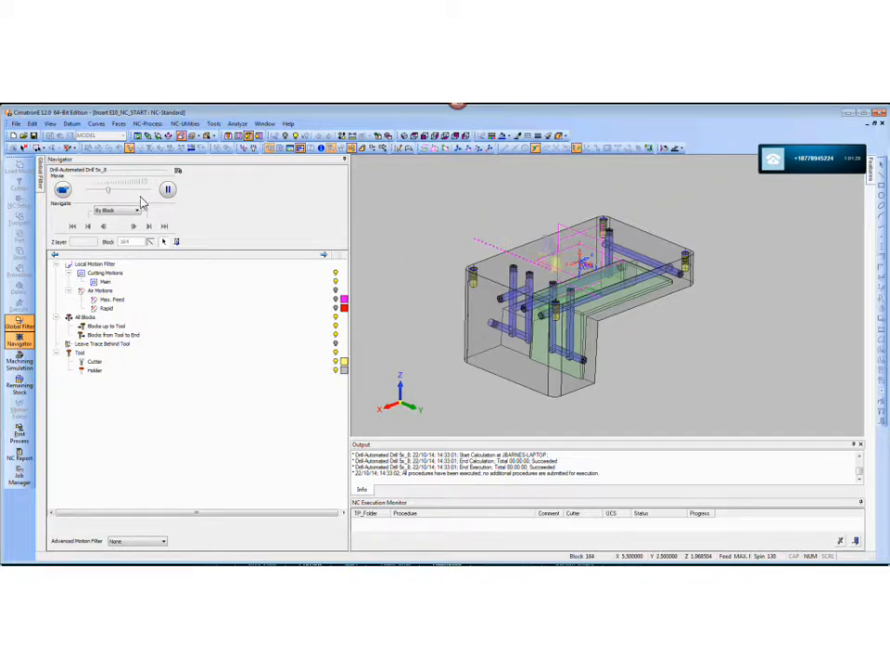
# Step: Adjust the Navigator playback to a slower speed and follow the drill through the side and top holes
pyautogui.moveTo(110, 191); pyautogui.dragTo(117, 193)
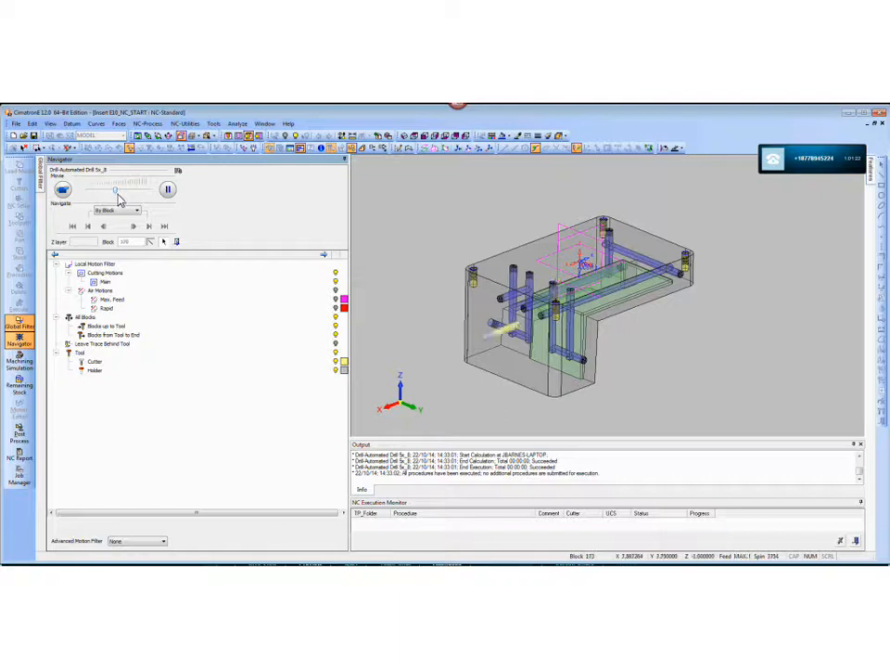
pyautogui.moveTo(115, 193); pyautogui.dragTo(101, 192)
pyautogui.moveTo(492, 323); pyautogui.dragTo(594, 318, button='middle')
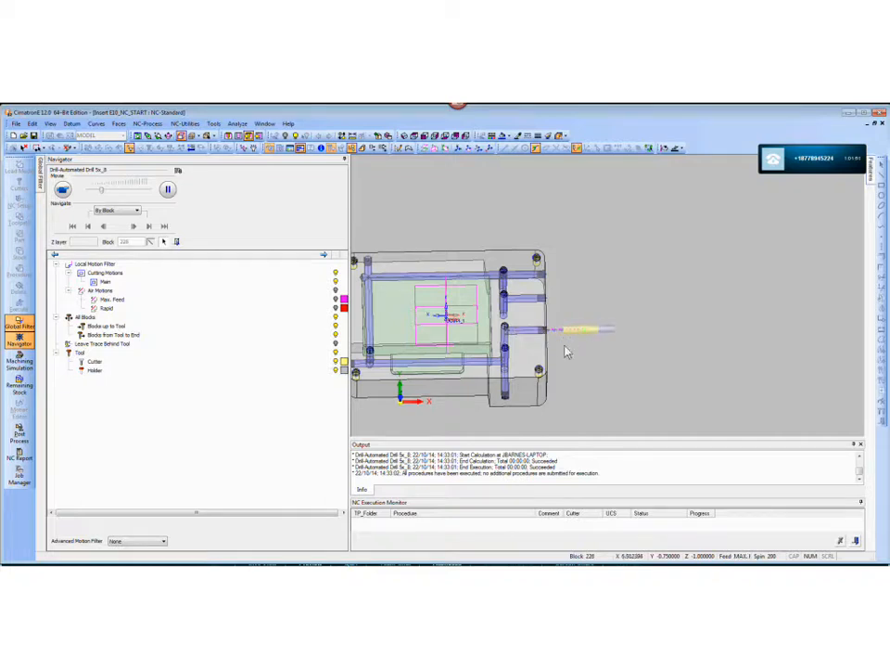
pyautogui.moveTo(557, 350); pyautogui.dragTo(568, 299, button='middle')
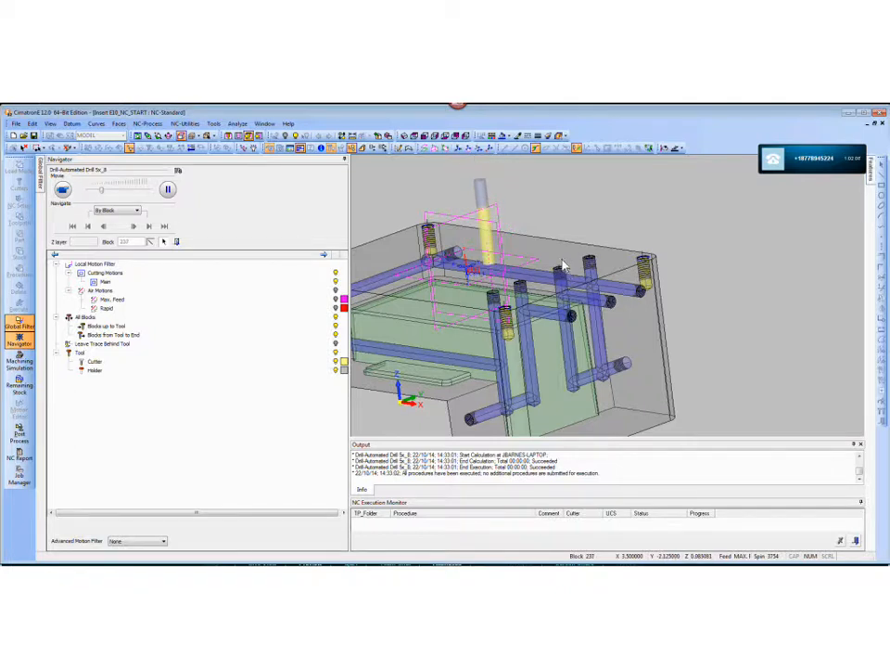
pyautogui.moveTo(560, 269); pyautogui.dragTo(632, 265, button='middle')
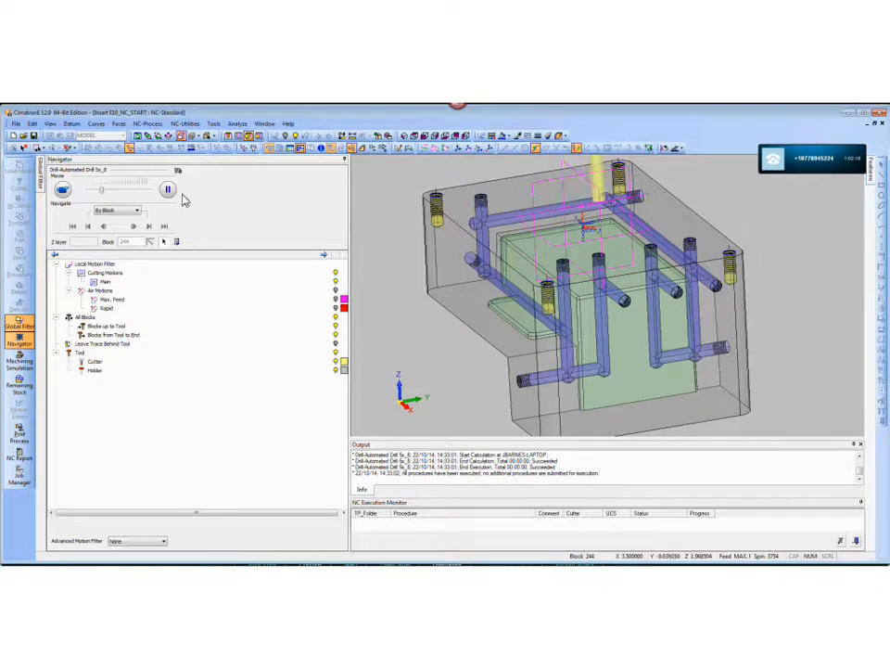
# Step: Speed up the playback, watch the remaining deep holes being drilled to the last block, and exit the Navigator
pyautogui.moveTo(103, 191); pyautogui.dragTo(117, 191)
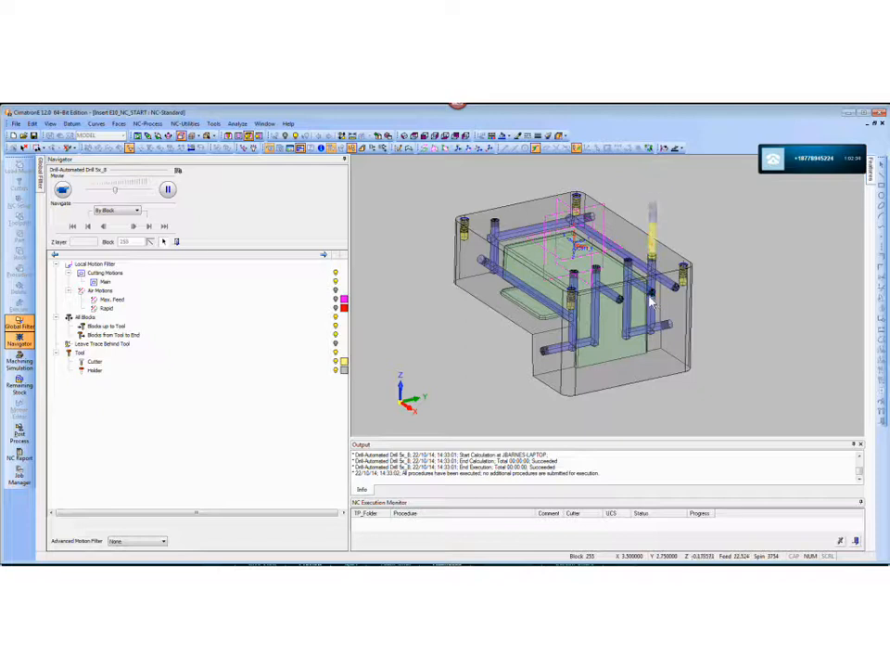
pyautogui.moveTo(115, 191); pyautogui.dragTo(132, 198)
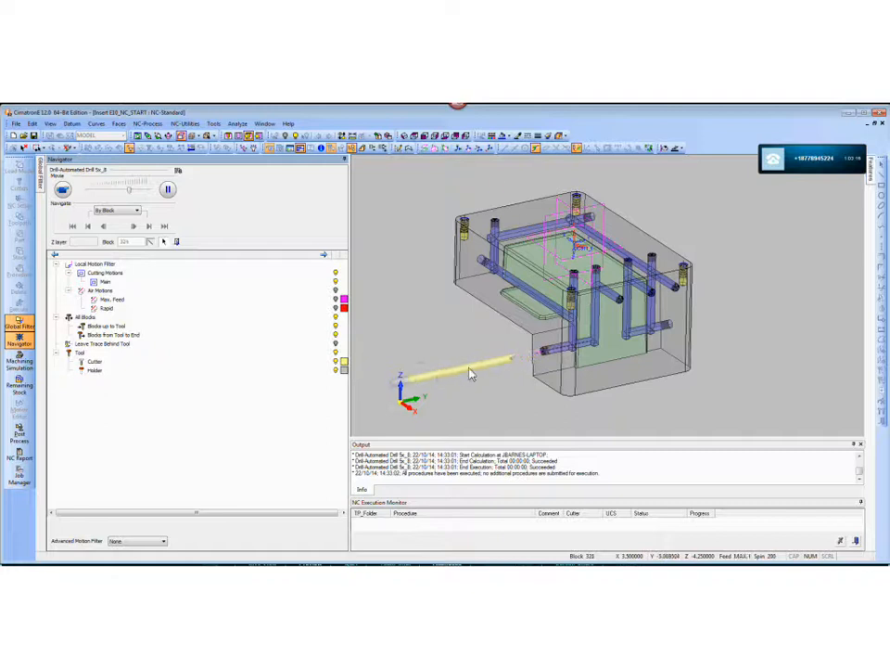
pyautogui.scroll(-2, 525, 336)
pyautogui.keyDown('ctrl'); pyautogui.moveTo(561, 336); pyautogui.dragTo(566, 370, button='middle'); pyautogui.keyUp('ctrl')
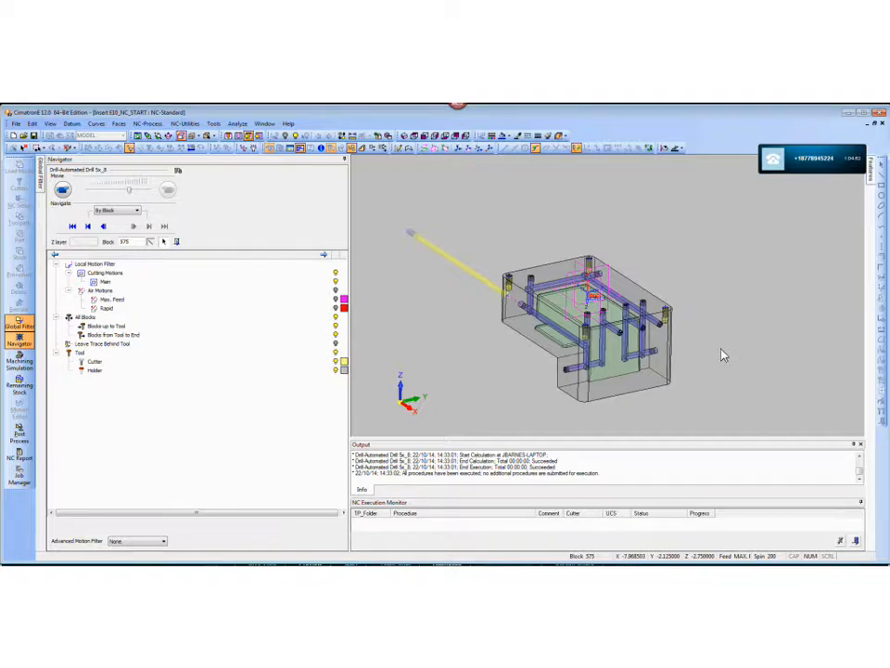
pyautogui.moveTo(745, 337); pyautogui.dragTo(598, 363, button='middle')
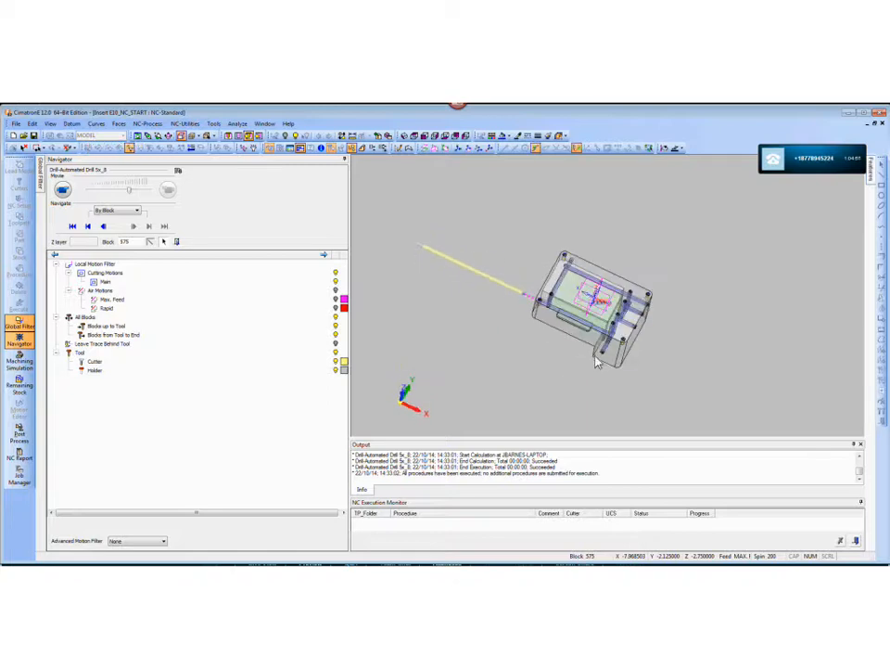
pyautogui.click(178, 244)
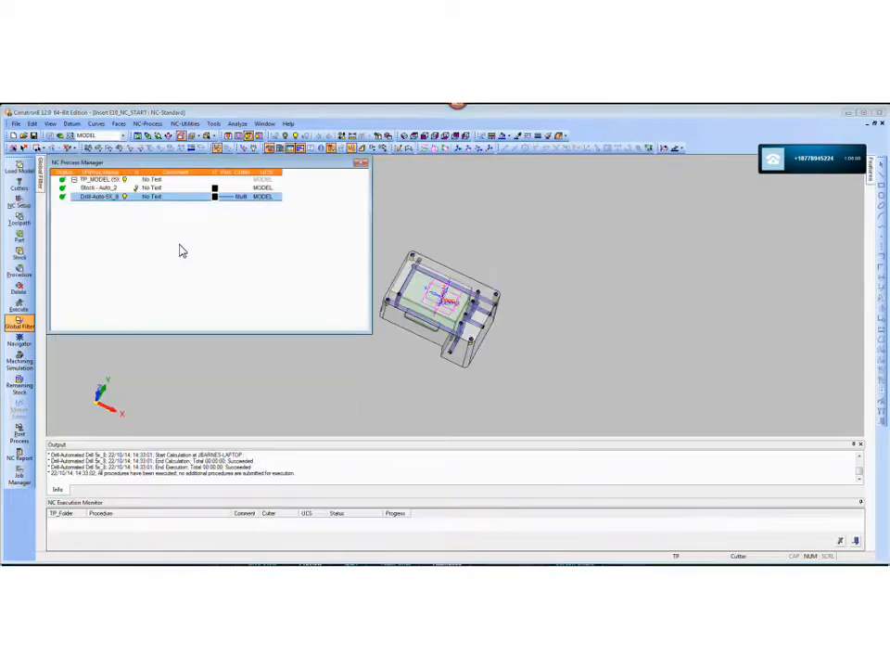
# Step: Reopen the five-axis automated drilling procedure and open the drilling sequence assigned to Group_2 for modification
pyautogui.doubleClick(107, 200)
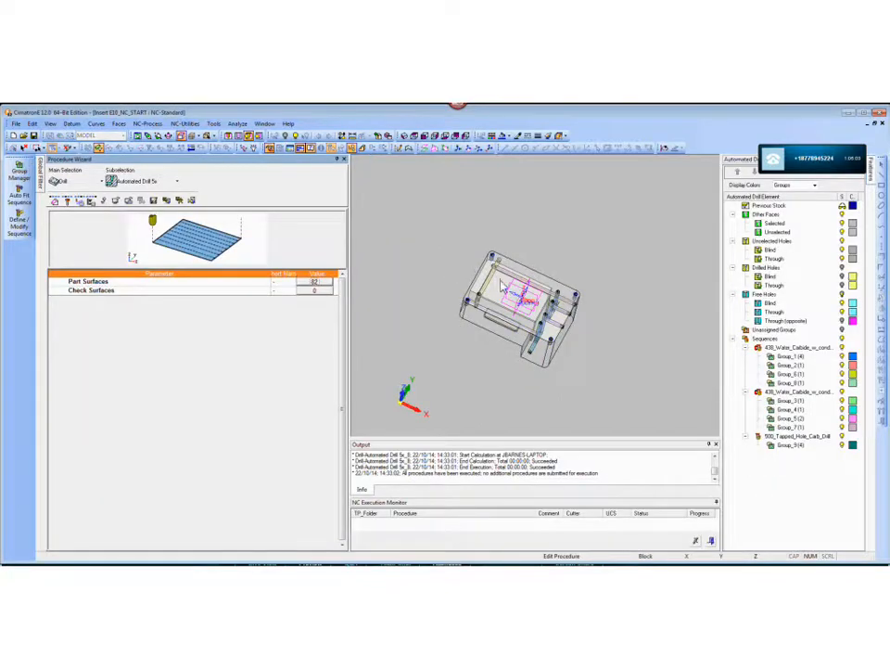
pyautogui.click(784, 358)
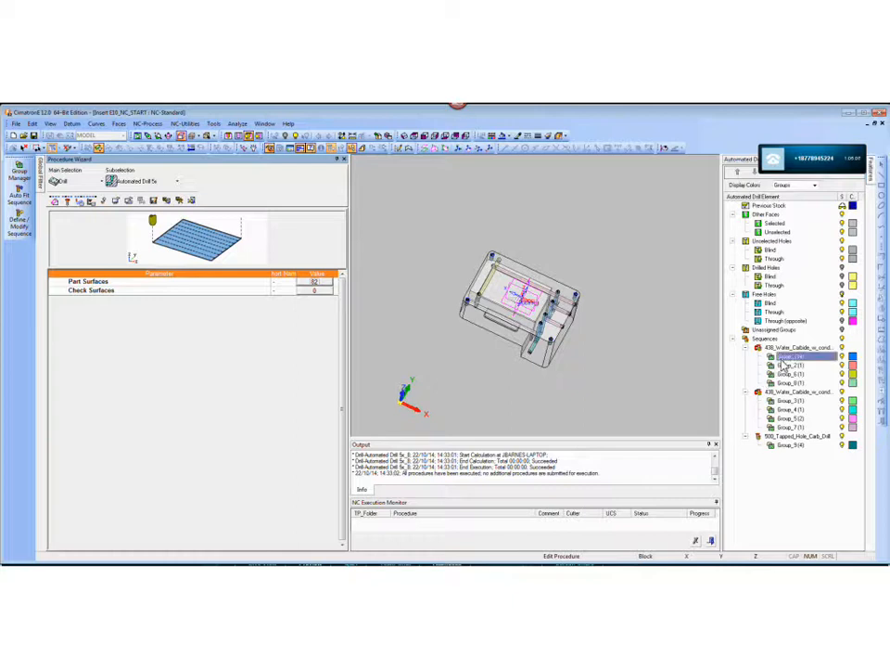
pyautogui.click(786, 365)
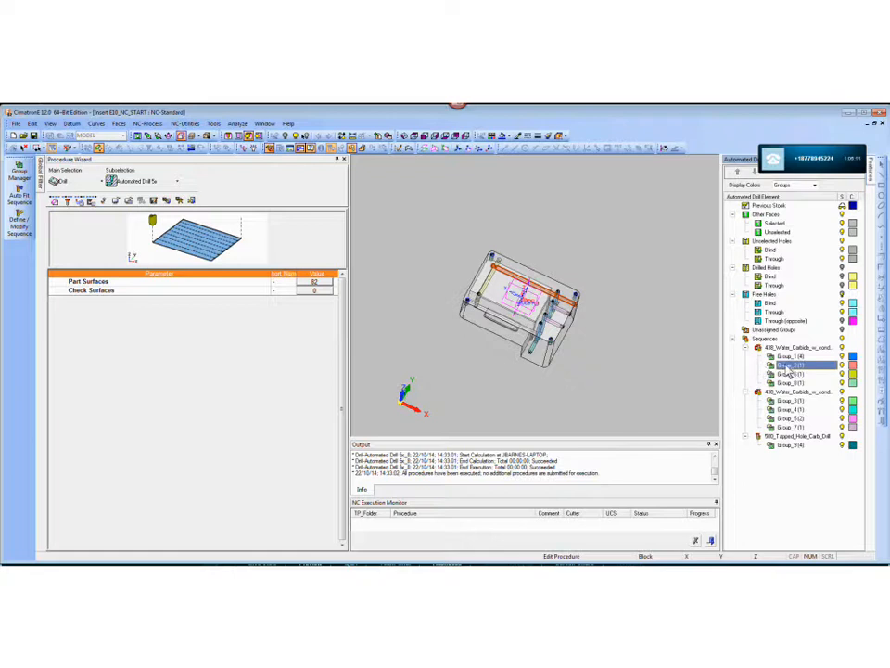
pyautogui.rightClick(790, 371)
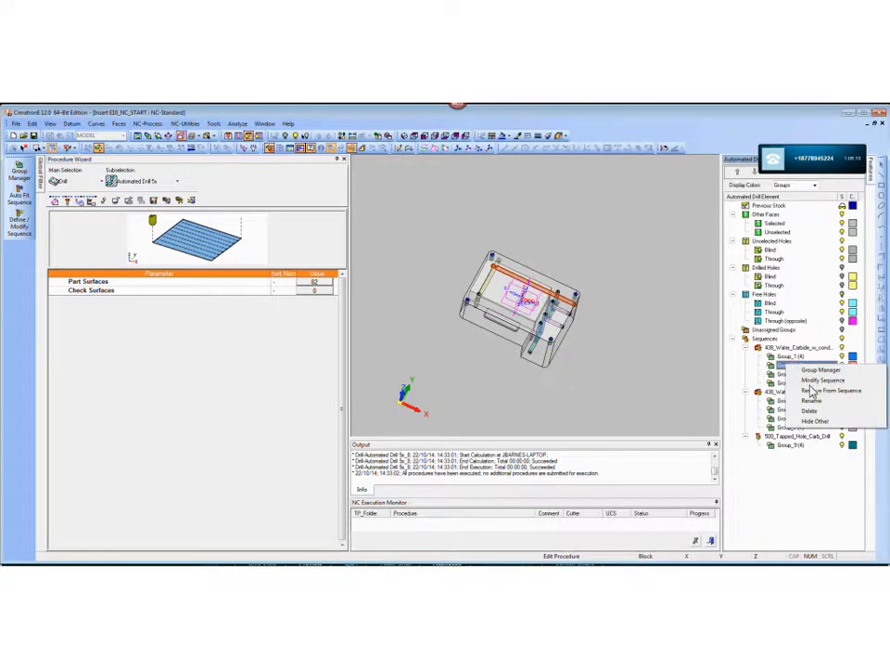
pyautogui.click(814, 391)
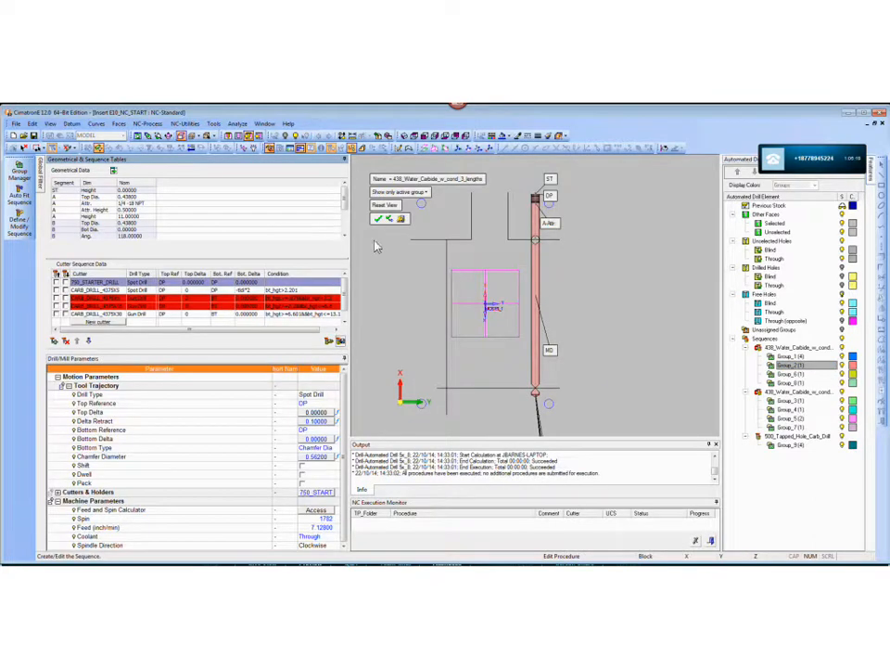
# Step: Show the constraint ranges in the geometrical data and preview the 750_STARTER_DRILL at its top and bottom positions in the hole
pyautogui.click(113, 171)
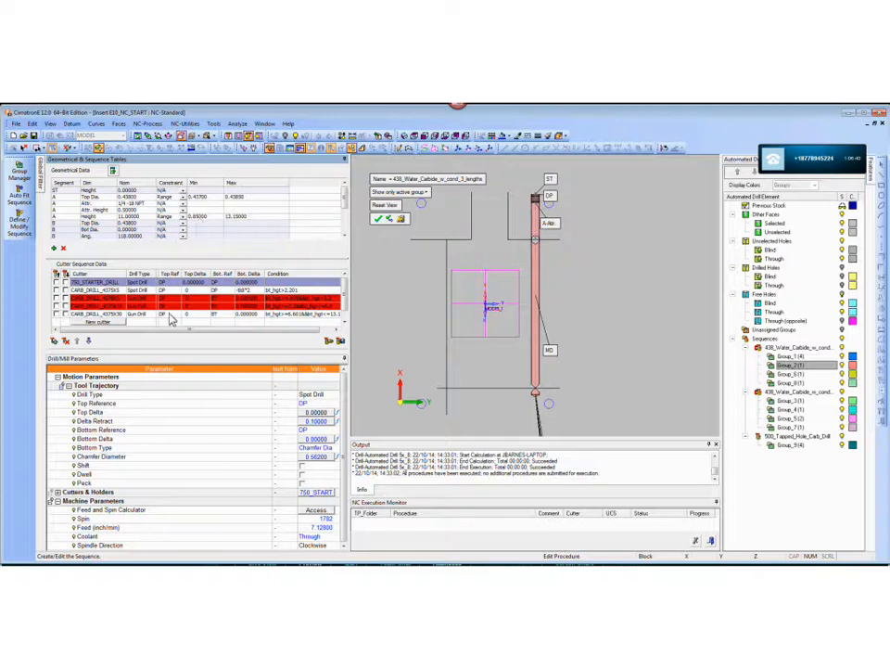
pyautogui.click(108, 315)
pyautogui.click(109, 282)
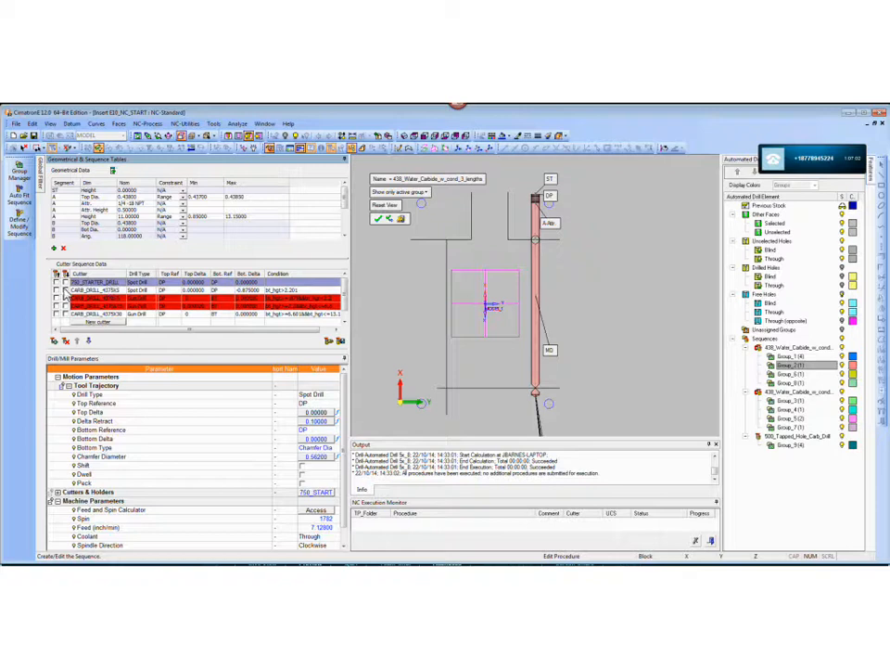
pyautogui.click(58, 283)
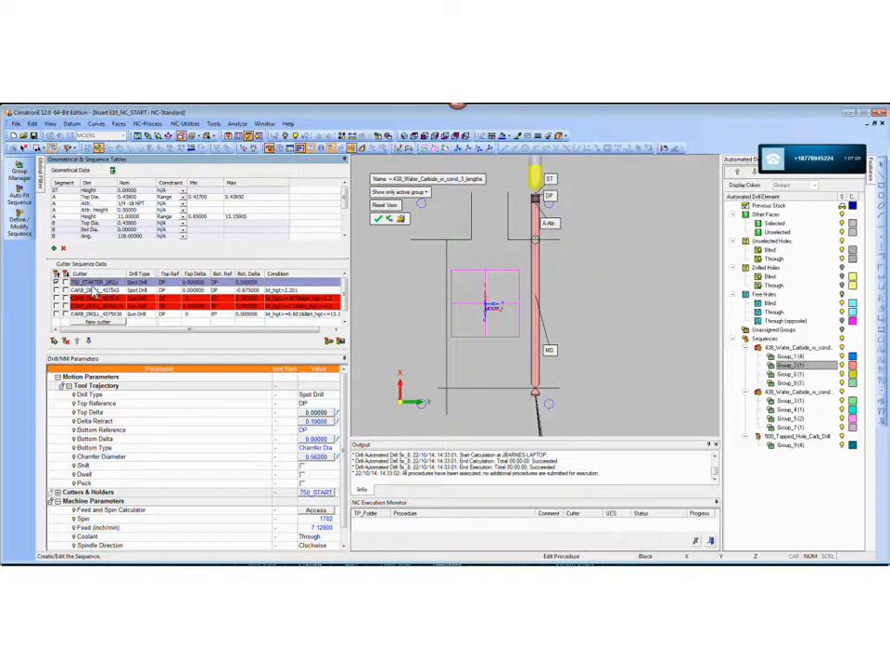
pyautogui.scroll(5, 436, 306)
pyautogui.keyDown('ctrl'); pyautogui.moveTo(444, 266); pyautogui.dragTo(444, 313, button='middle'); pyautogui.keyUp('ctrl')
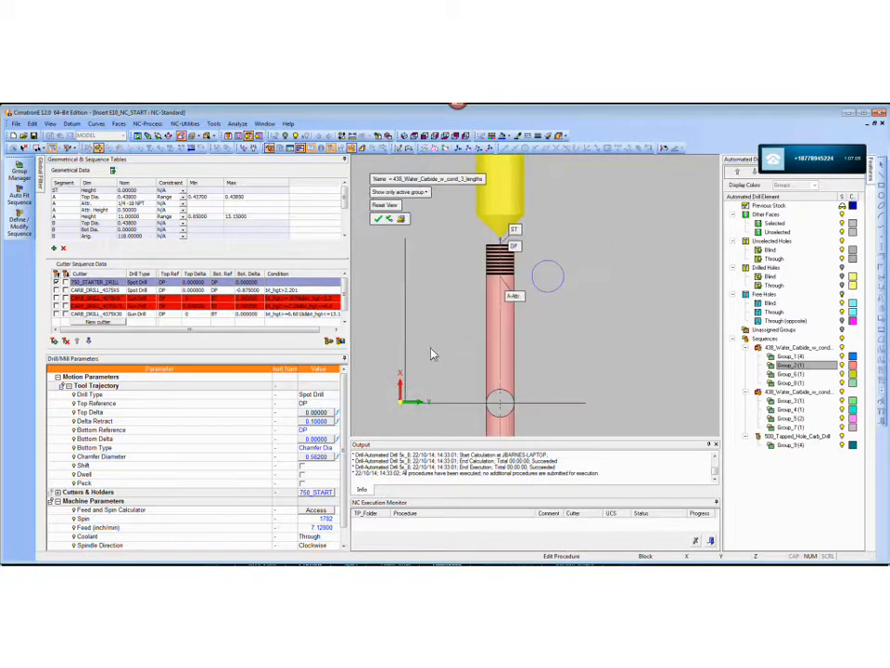
pyautogui.click(66, 282)
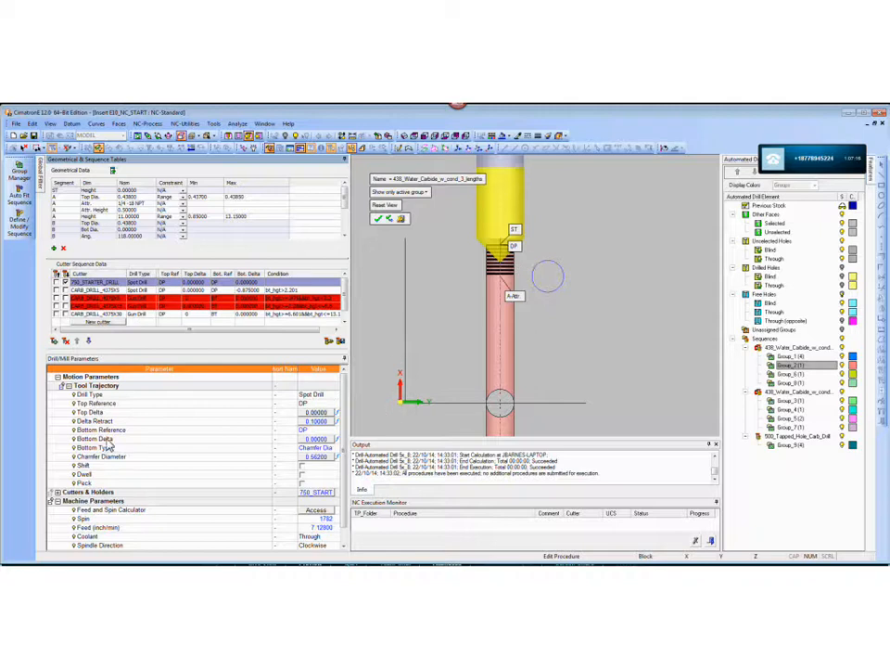
# Step: Check the starter drill's Bottom Reference options and the Bottom Delta formula of the CARB_DRILL_4375X5 spot drill
pyautogui.click(318, 430)
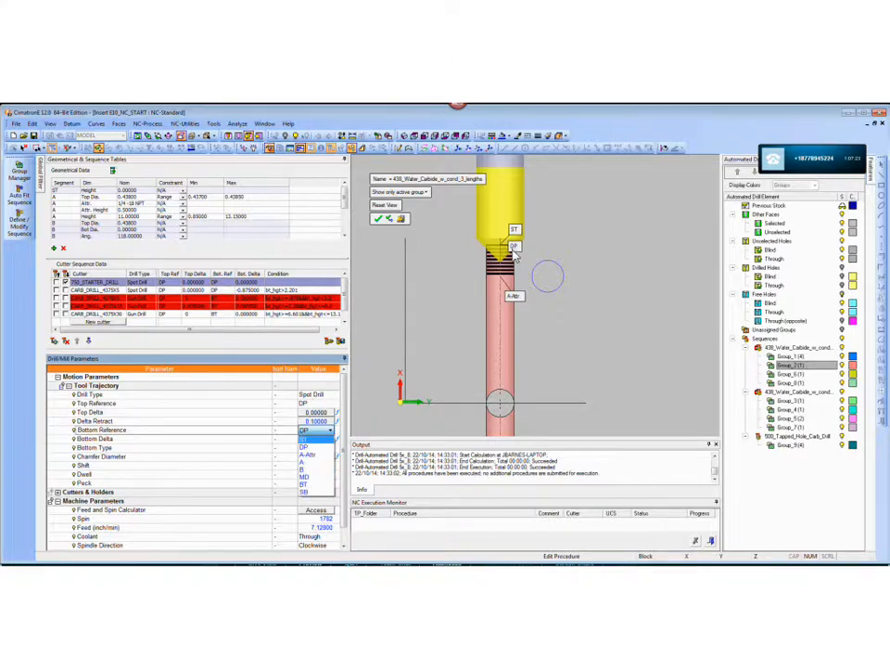
pyautogui.click(342, 285)
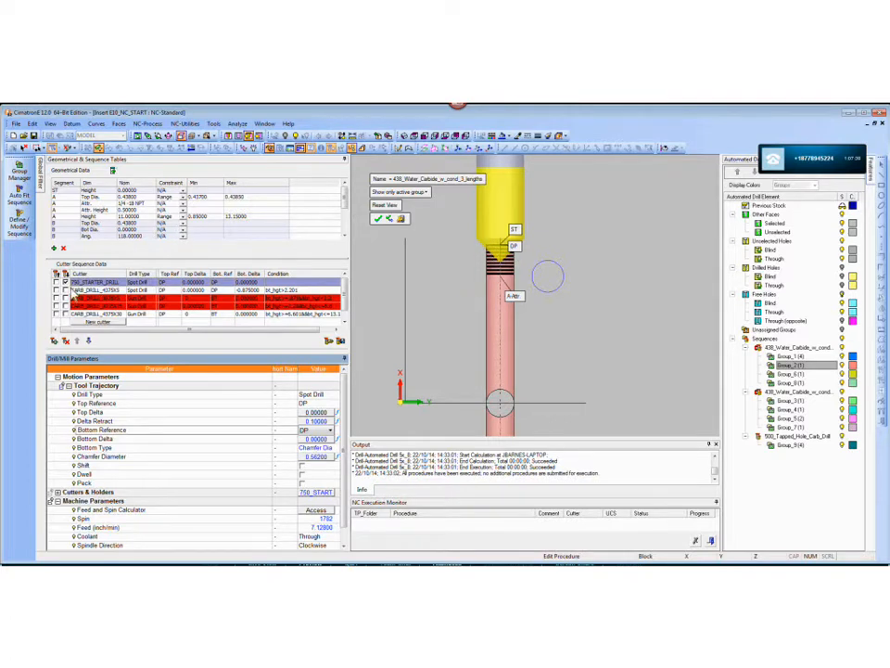
pyautogui.click(110, 290)
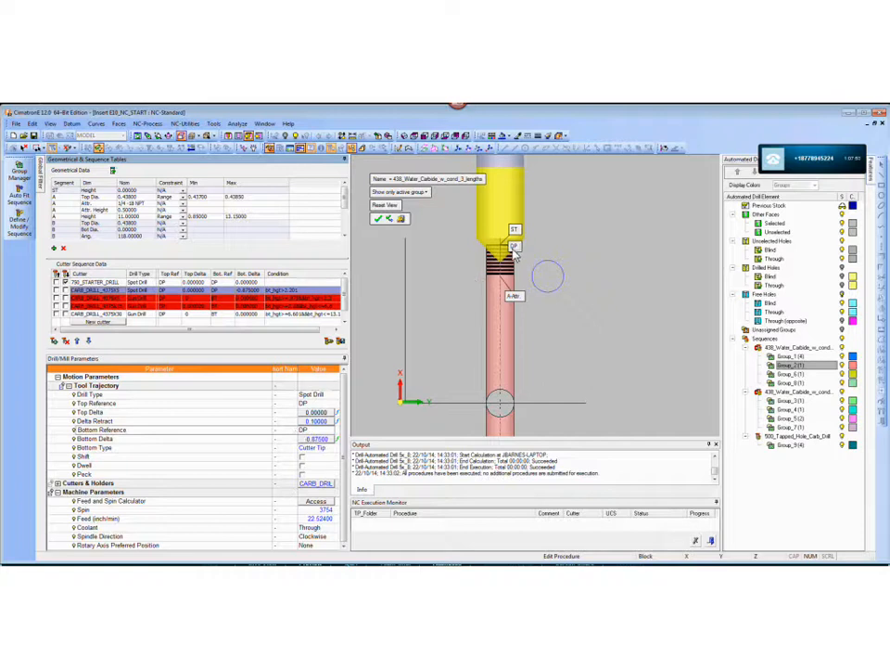
pyautogui.click(309, 441)
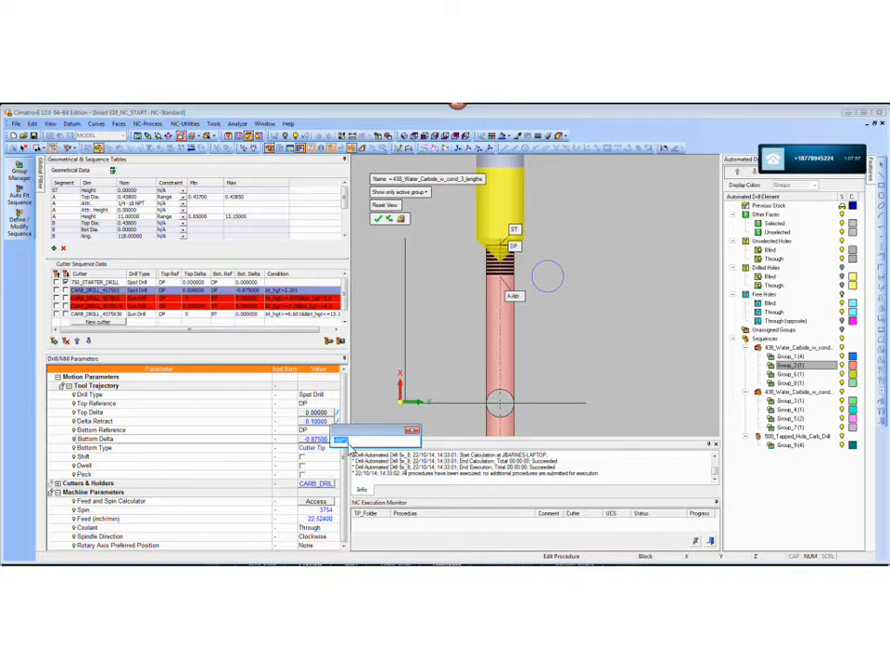
pyautogui.write('-dt*3')
pyautogui.click(412, 434)
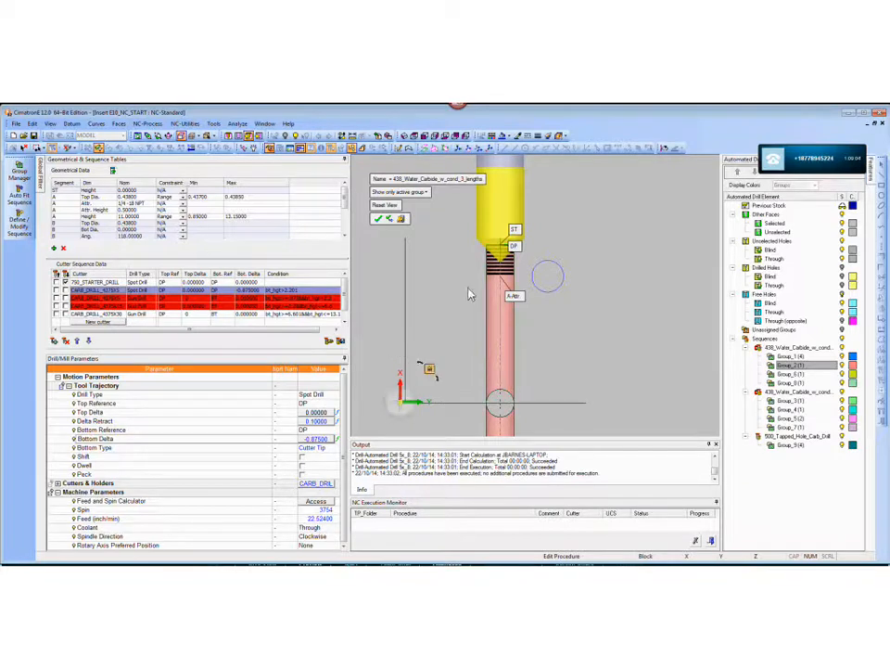
# Step: View the full length of the Group_2 hole with its segment labels and confirm the sequence
pyautogui.scroll(-3, 573, 343)
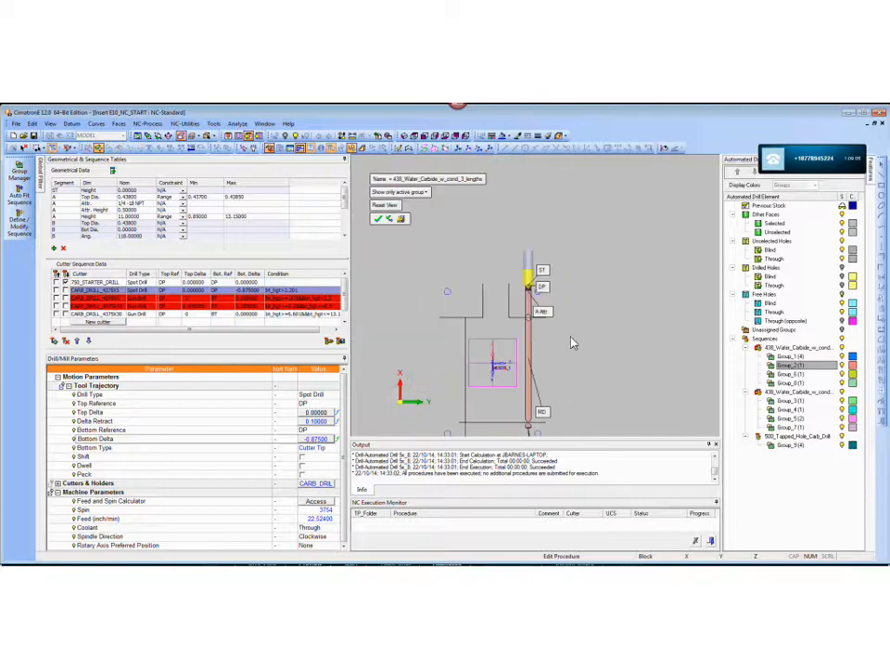
pyautogui.scroll(-1, 601, 311)
pyautogui.keyDown('ctrl'); pyautogui.moveTo(604, 314); pyautogui.dragTo(611, 282, button='middle'); pyautogui.keyUp('ctrl')
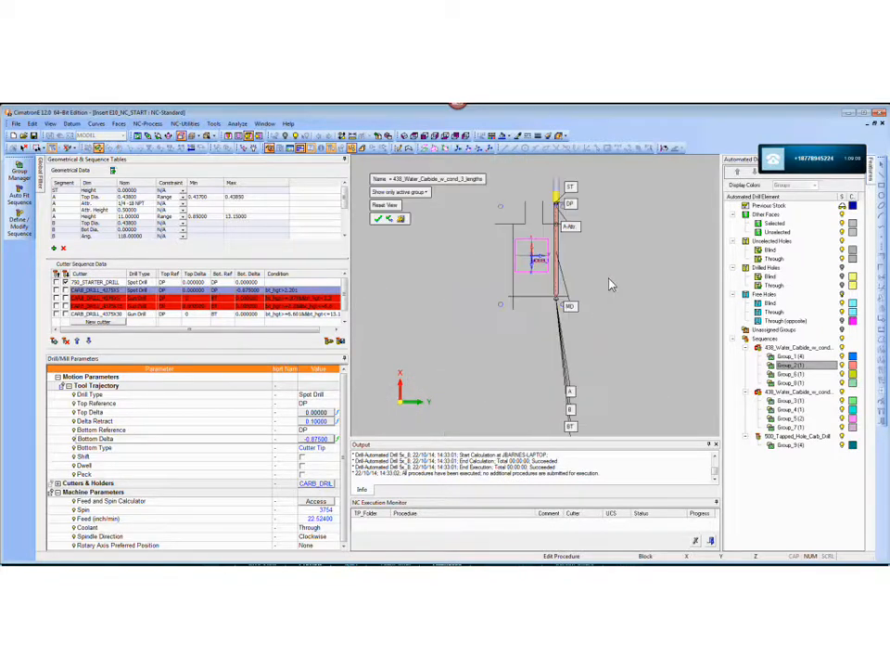
pyautogui.middleClick(423, 279)
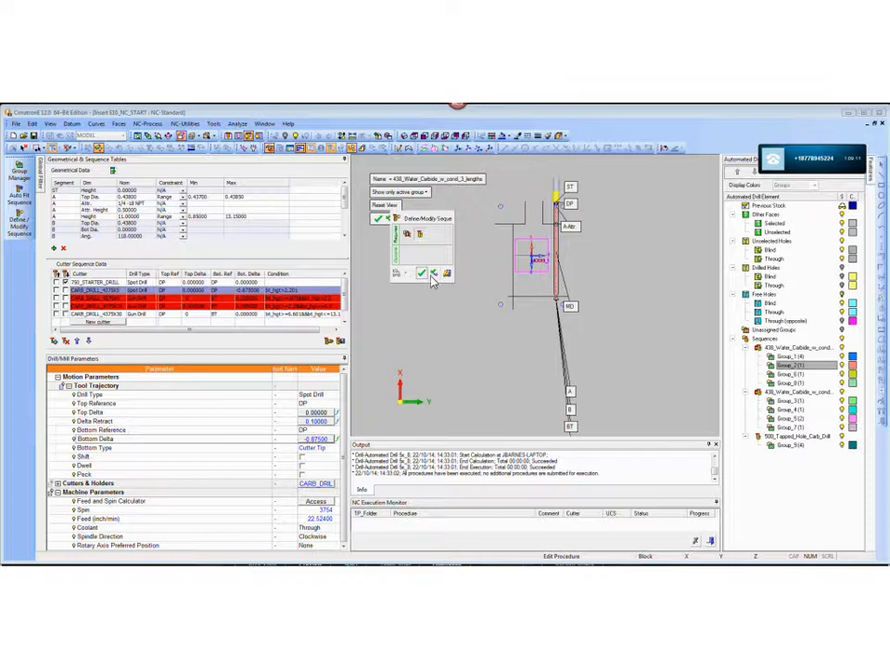
pyautogui.click(422, 274)
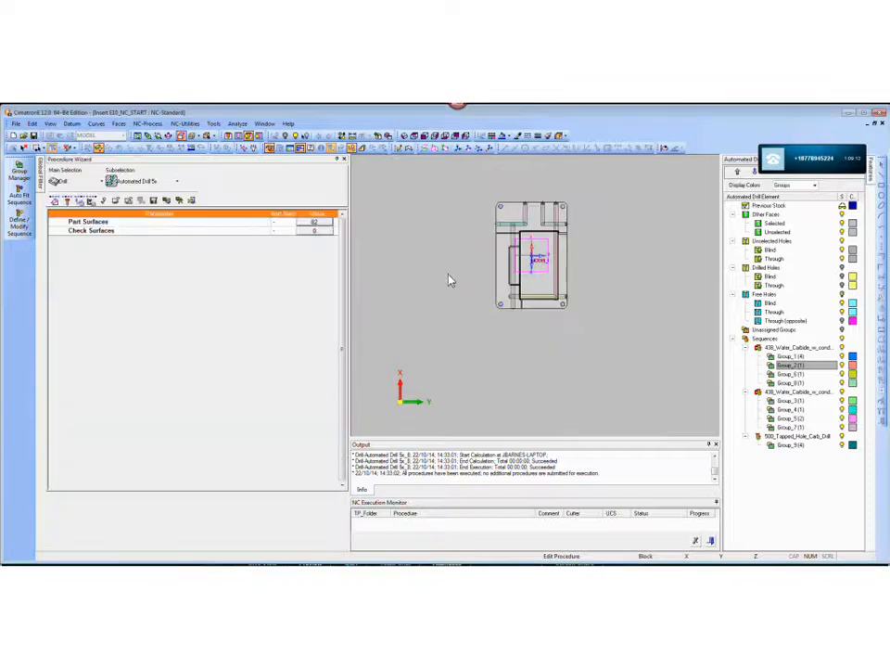
# Step: Inspect the insert's grouped holes in an isometric view, and close the file without saving the changes
pyautogui.keyDown('ctrl'); pyautogui.moveTo(459, 264); pyautogui.dragTo(499, 284); pyautogui.keyUp('ctrl')
pyautogui.scroll(5, 499, 283)
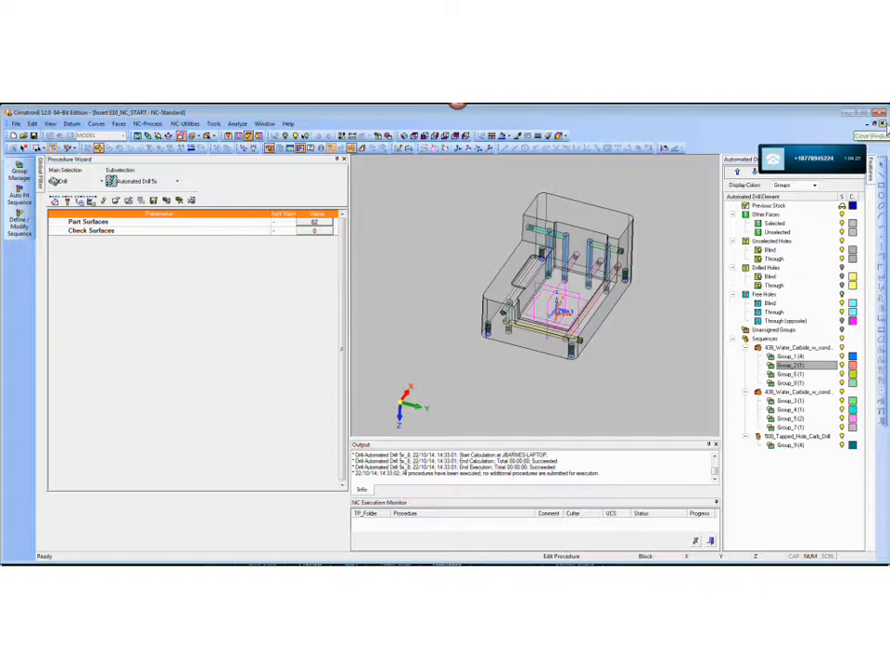
pyautogui.click(882, 124)
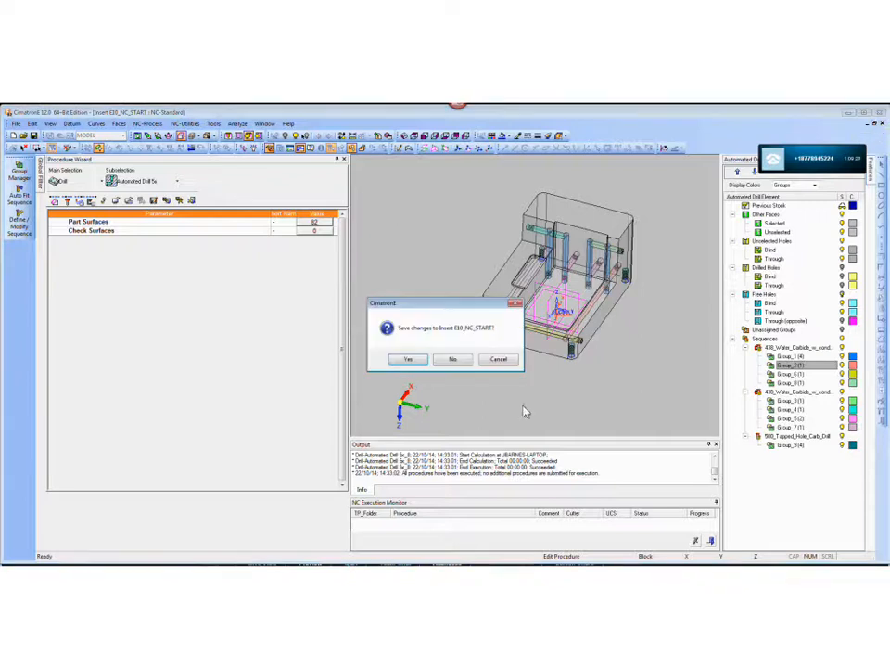
pyautogui.click(453, 360)
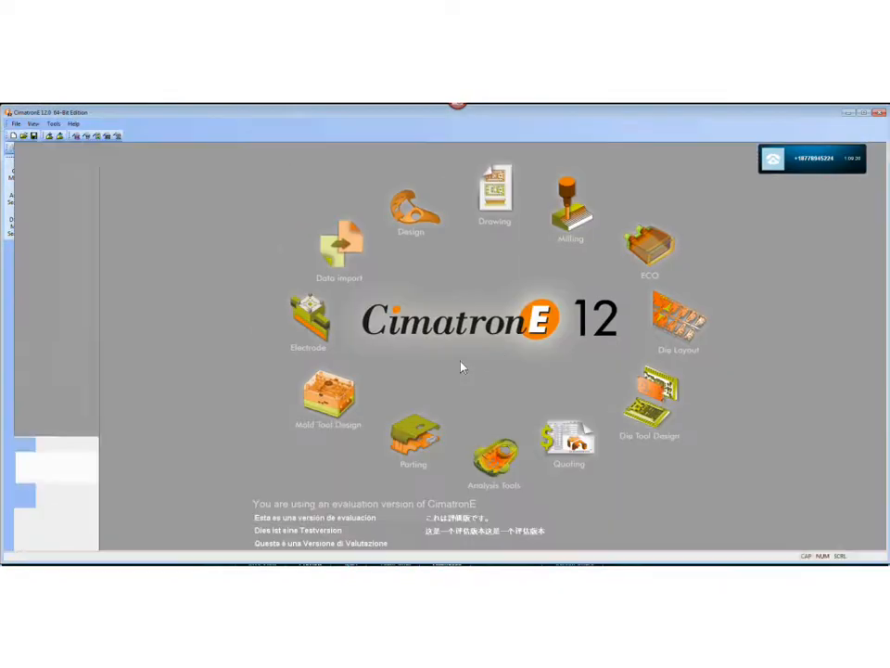
# Step: Open the NC file B Plate_NC2_stock_of_050_START.elt from the 0_DW_MD folder
pyautogui.click(23, 137)
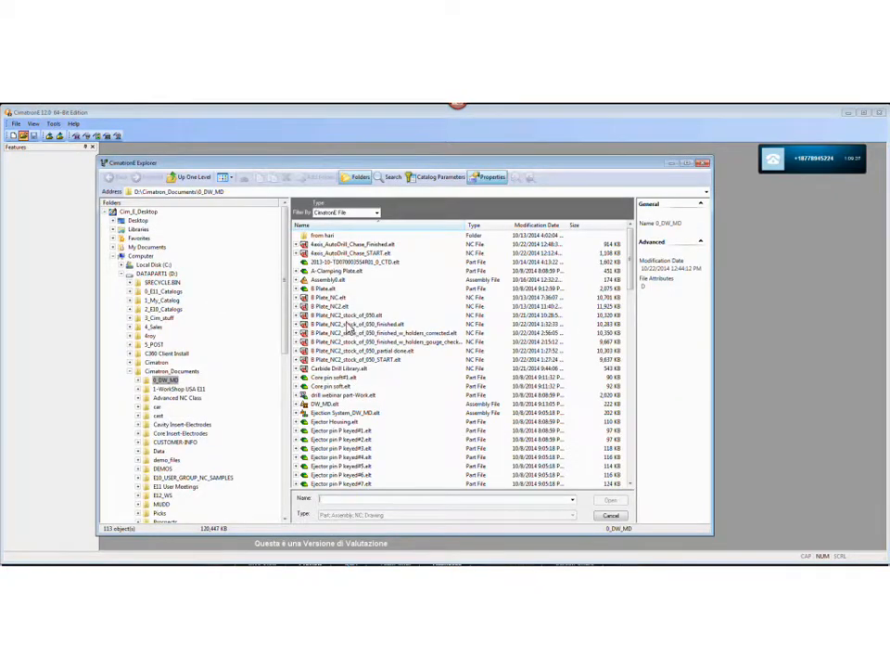
pyautogui.click(347, 360)
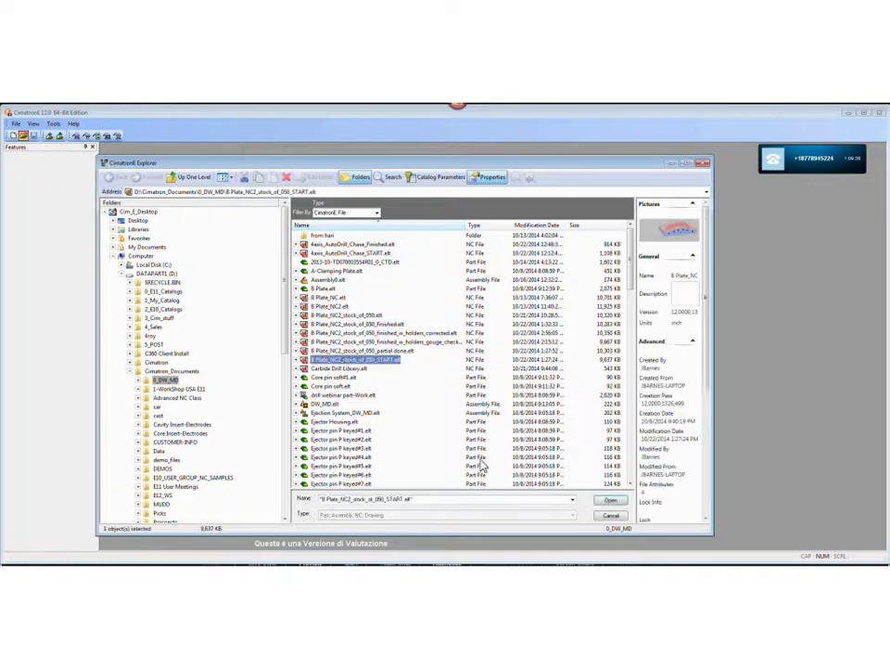
pyautogui.click(613, 502)
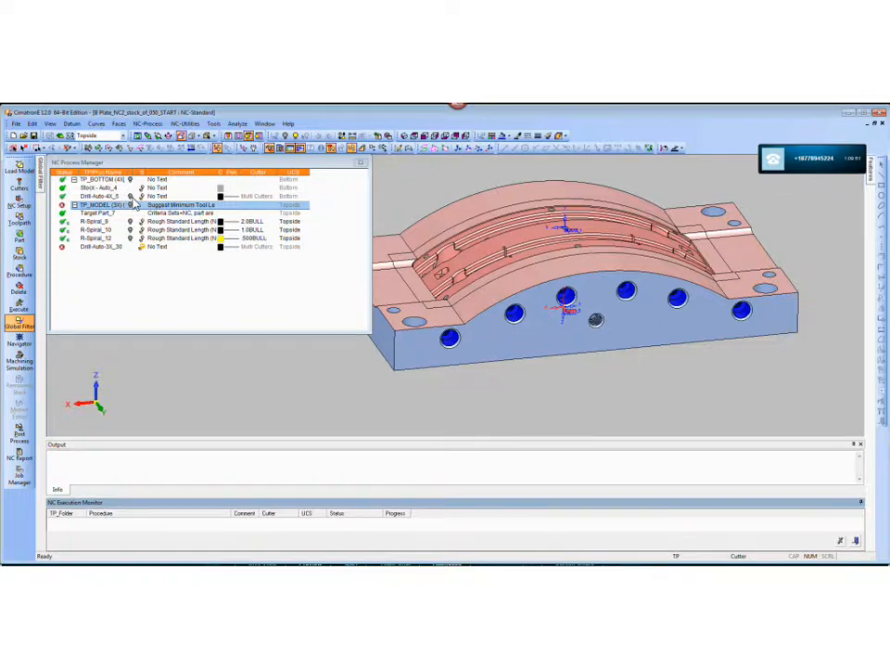
# Step: Show the Drill-Auto-4X_5 toolpath and examine the drilled holes on the B plate's underside
pyautogui.click(130, 196)
pyautogui.keyDown('ctrl'); pyautogui.moveTo(580, 303); pyautogui.dragTo(624, 353); pyautogui.keyUp('ctrl')
pyautogui.keyDown('ctrl'); pyautogui.moveTo(607, 384); pyautogui.dragTo(595, 266, button='right'); pyautogui.keyUp('ctrl')
pyautogui.keyDown('ctrl'); pyautogui.moveTo(515, 423); pyautogui.dragTo(560, 309, button='middle'); pyautogui.keyUp('ctrl')
pyautogui.keyDown('ctrl'); pyautogui.moveTo(560, 309); pyautogui.dragTo(567, 332); pyautogui.keyUp('ctrl')
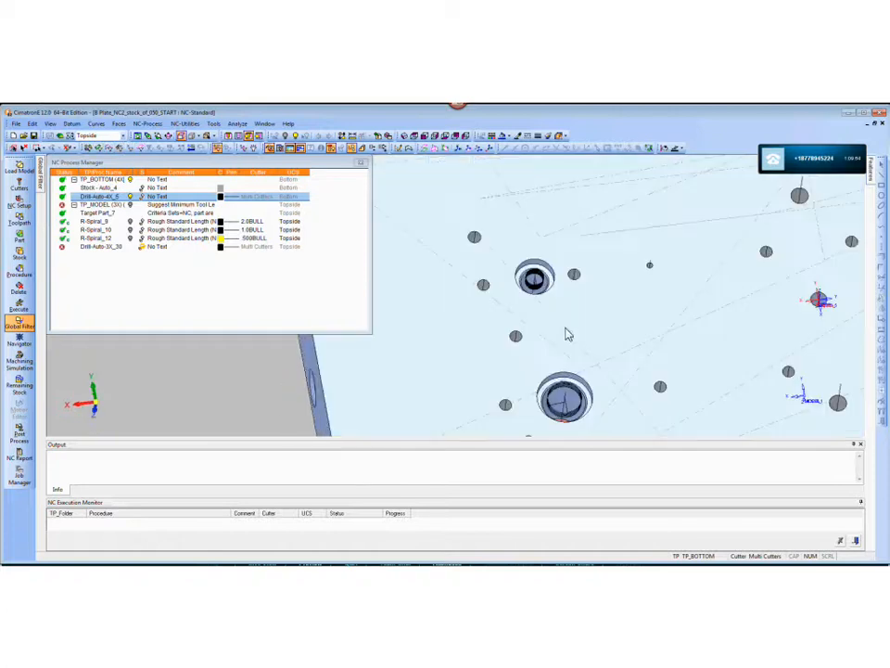
pyautogui.keyDown('ctrl'); pyautogui.moveTo(686, 335); pyautogui.dragTo(560, 316, button='middle'); pyautogui.keyUp('ctrl')
pyautogui.moveTo(560, 315)
pyautogui.keyDown('ctrl'); pyautogui.mouseDown()
pyautogui.moveTo(605, 320)
pyautogui.moveTo(555, 330)
pyautogui.mouseUp(); pyautogui.keyUp('ctrl')
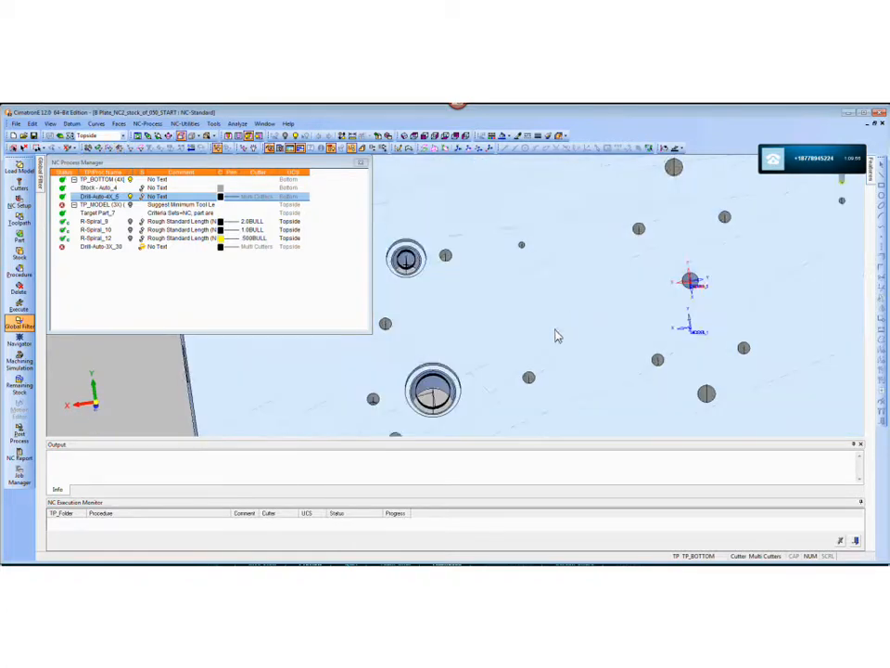
pyautogui.keyDown('ctrl'); pyautogui.moveTo(738, 312); pyautogui.dragTo(659, 280, button='middle'); pyautogui.keyUp('ctrl')
pyautogui.keyDown('ctrl'); pyautogui.moveTo(659, 280); pyautogui.dragTo(680, 324, button='right'); pyautogui.keyUp('ctrl')
pyautogui.keyDown('ctrl'); pyautogui.moveTo(679, 308); pyautogui.dragTo(620, 325, button='middle'); pyautogui.keyUp('ctrl')
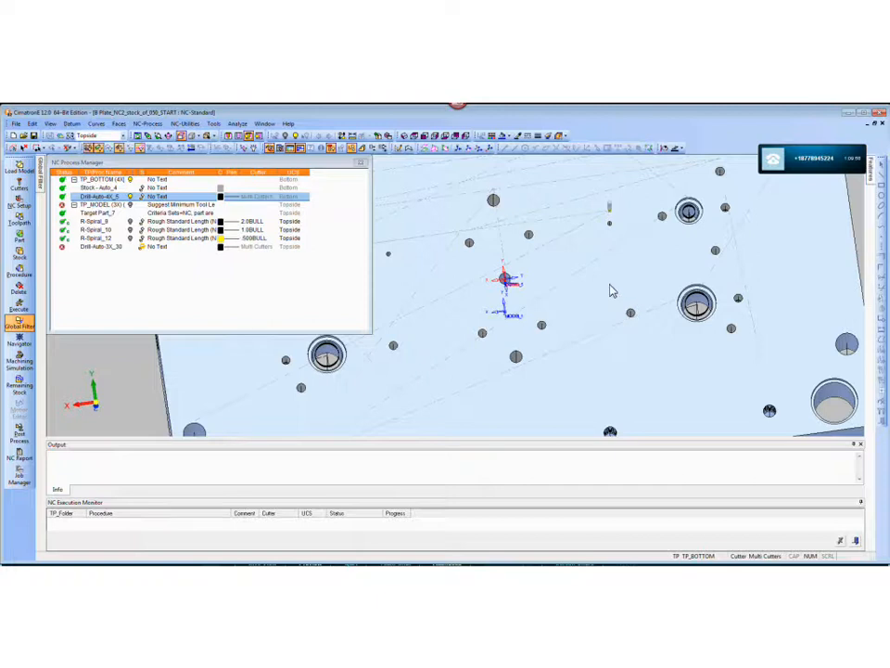
pyautogui.keyDown('ctrl'); pyautogui.moveTo(618, 297); pyautogui.dragTo(613, 367); pyautogui.keyUp('ctrl')
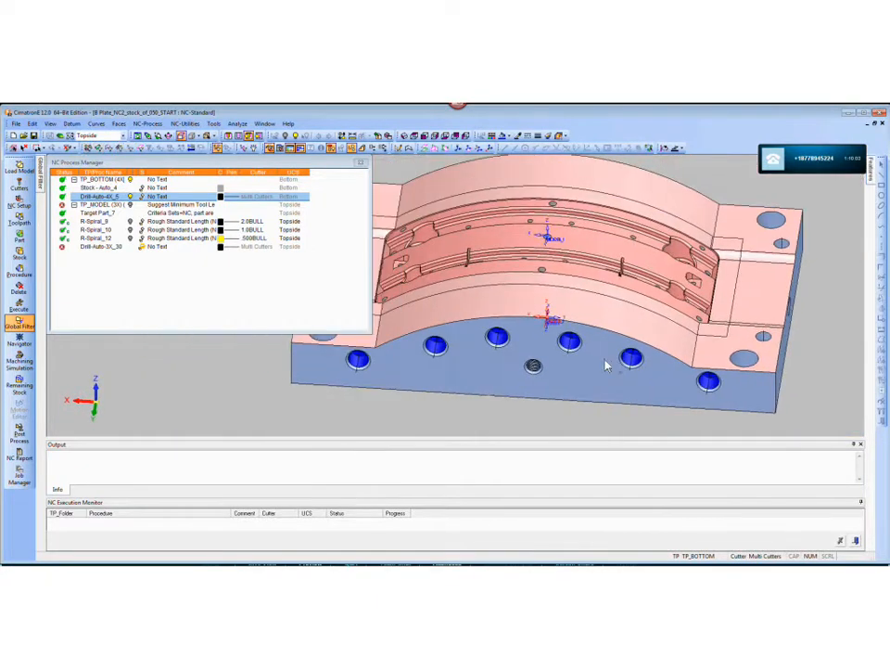
# Step: Make the B plate transparent and examine its internal cross holes, ejector pin holes and tapped holes from several angles
pyautogui.hotkey('ctrl', 't')
pyautogui.keyDown('ctrl'); pyautogui.moveTo(594, 338); pyautogui.dragTo(584, 237, button='right'); pyautogui.keyUp('ctrl')
pyautogui.keyDown('ctrl'); pyautogui.moveTo(569, 259); pyautogui.dragTo(542, 271); pyautogui.keyUp('ctrl')
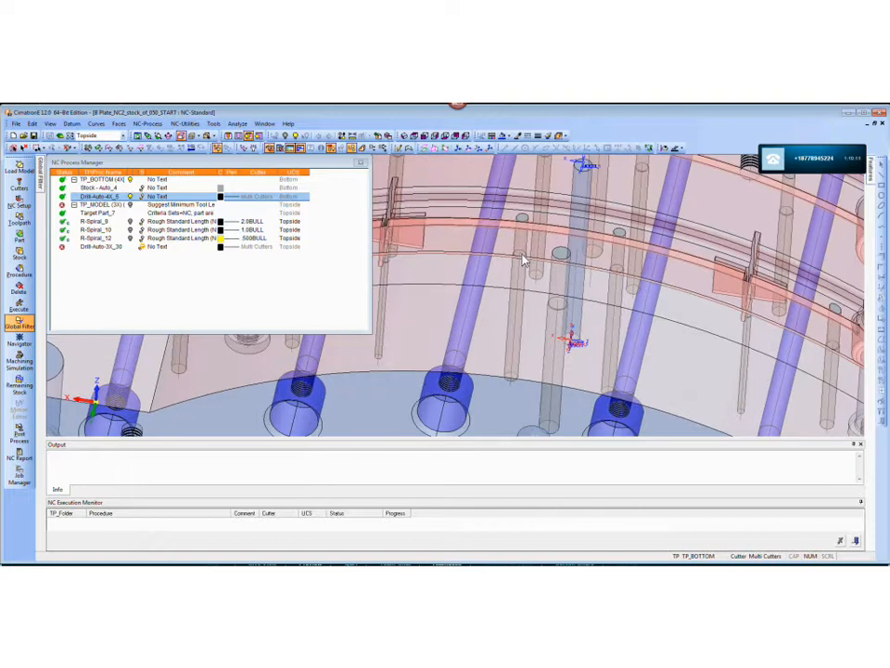
pyautogui.keyDown('ctrl'); pyautogui.moveTo(554, 338); pyautogui.dragTo(525, 275); pyautogui.keyUp('ctrl')
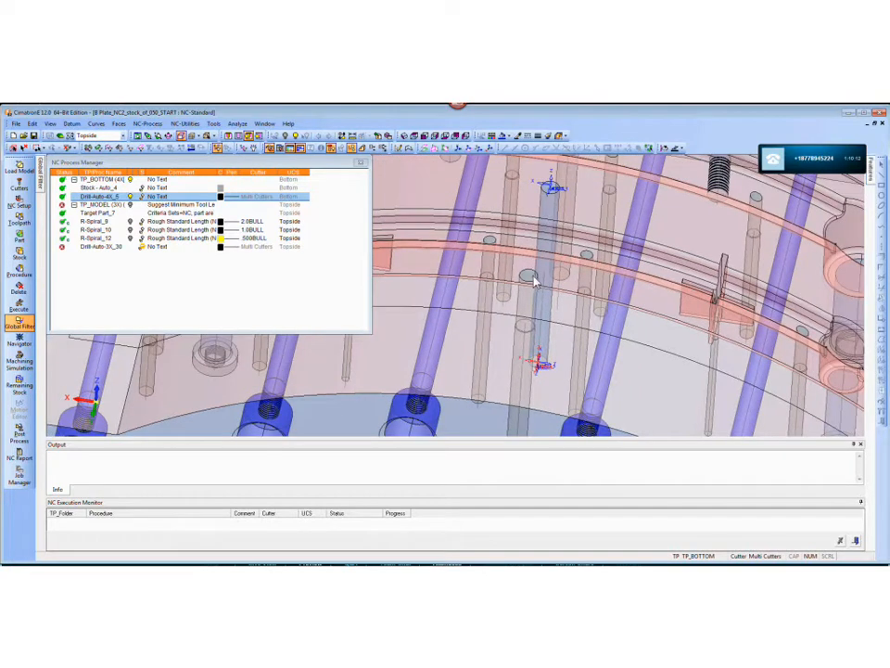
pyautogui.keyDown('ctrl'); pyautogui.moveTo(531, 360); pyautogui.dragTo(594, 369, button='right'); pyautogui.keyUp('ctrl')
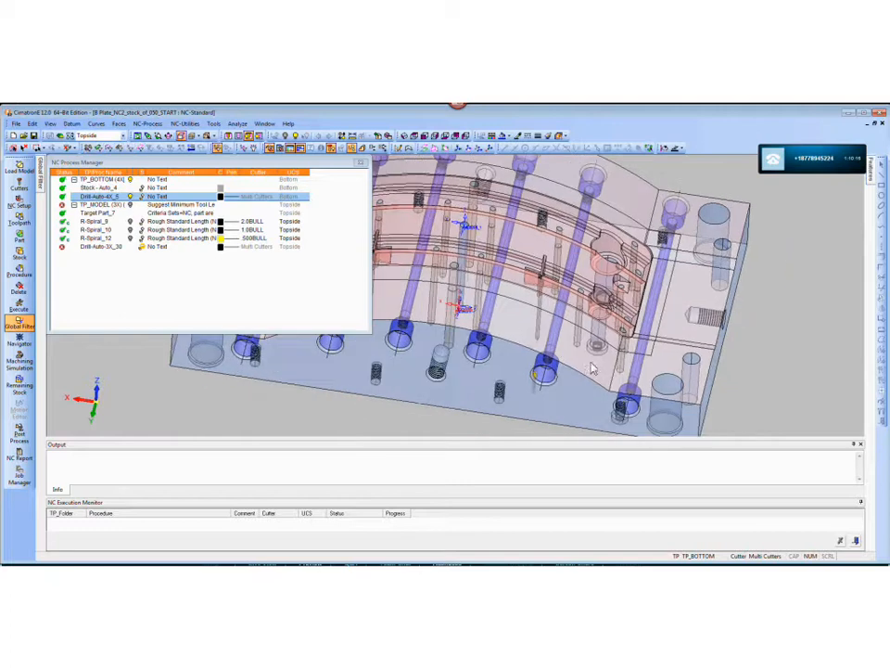
pyautogui.keyDown('ctrl'); pyautogui.moveTo(581, 389); pyautogui.dragTo(646, 377); pyautogui.keyUp('ctrl')
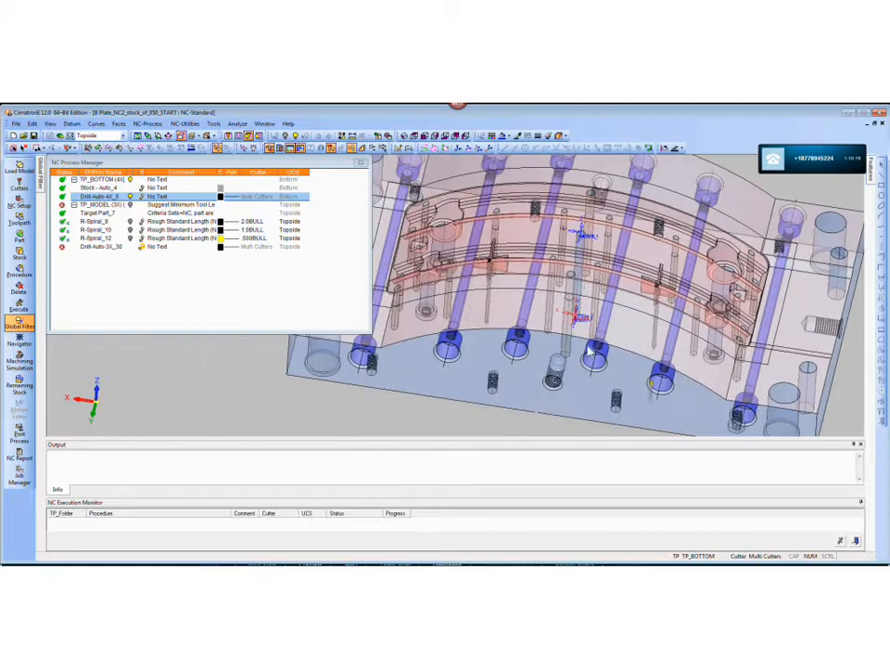
pyautogui.scroll(3, 588, 351)
pyautogui.keyDown('ctrl'); pyautogui.moveTo(599, 299); pyautogui.dragTo(649, 326); pyautogui.keyUp('ctrl')
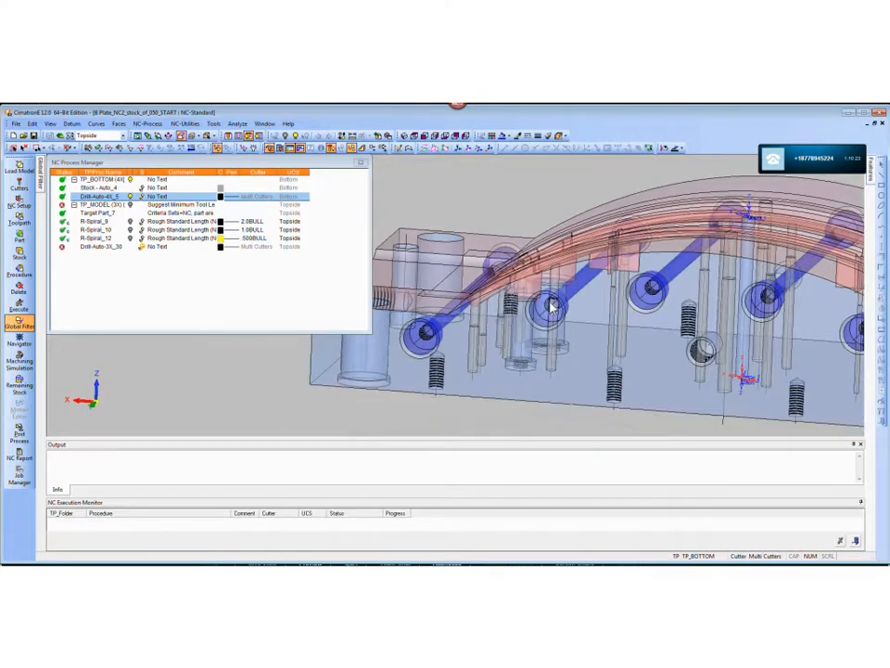
pyautogui.scroll(5, 464, 299)
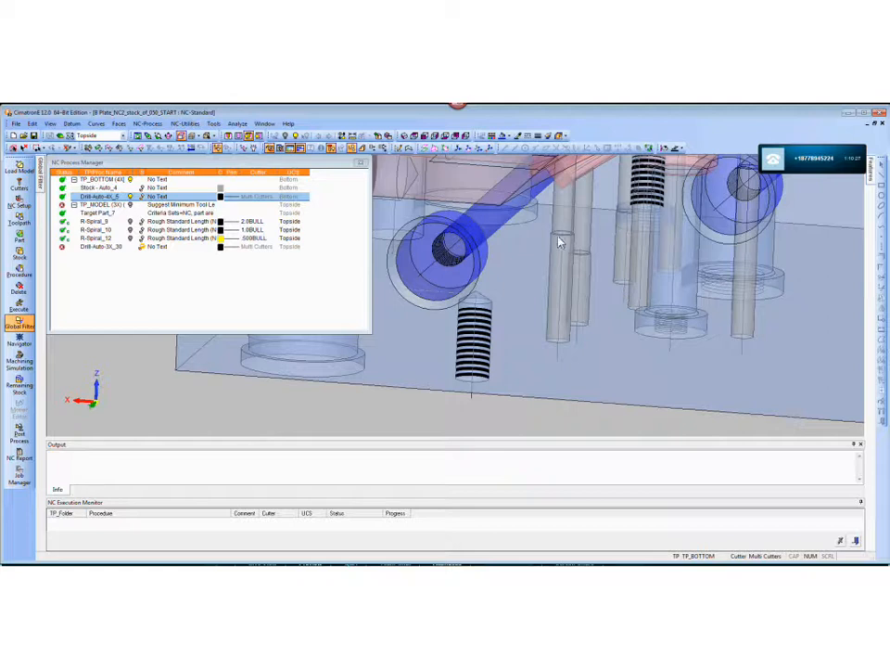
# Step: Examine the whole transparent B plate, its cross holes and vertical holes from several distances and angles
pyautogui.scroll(-6, 587, 246)
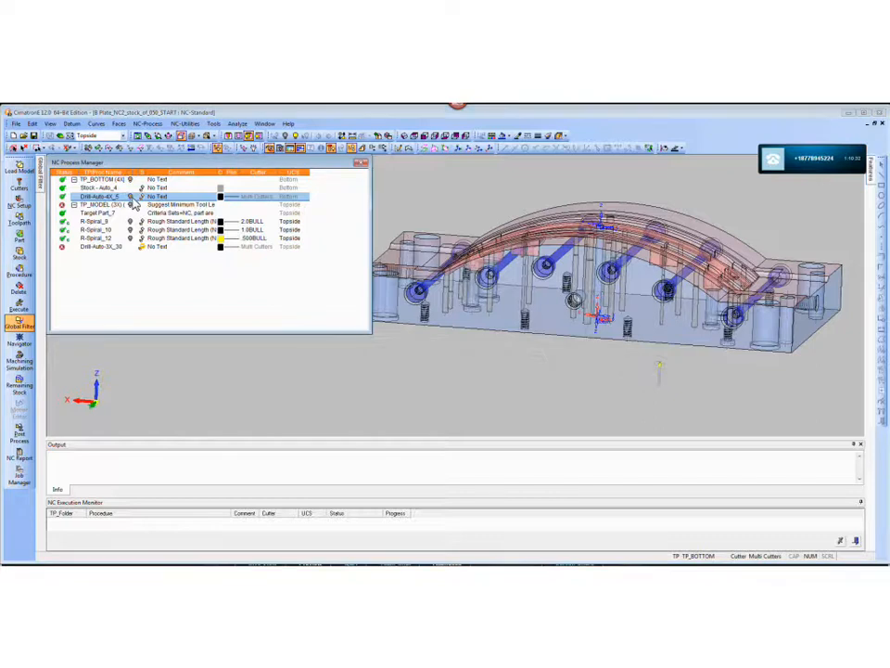
pyautogui.keyDown('ctrl'); pyautogui.moveTo(665, 271); pyautogui.dragTo(697, 317, button='middle'); pyautogui.keyUp('ctrl')
pyautogui.scroll(-2, 500, 279)
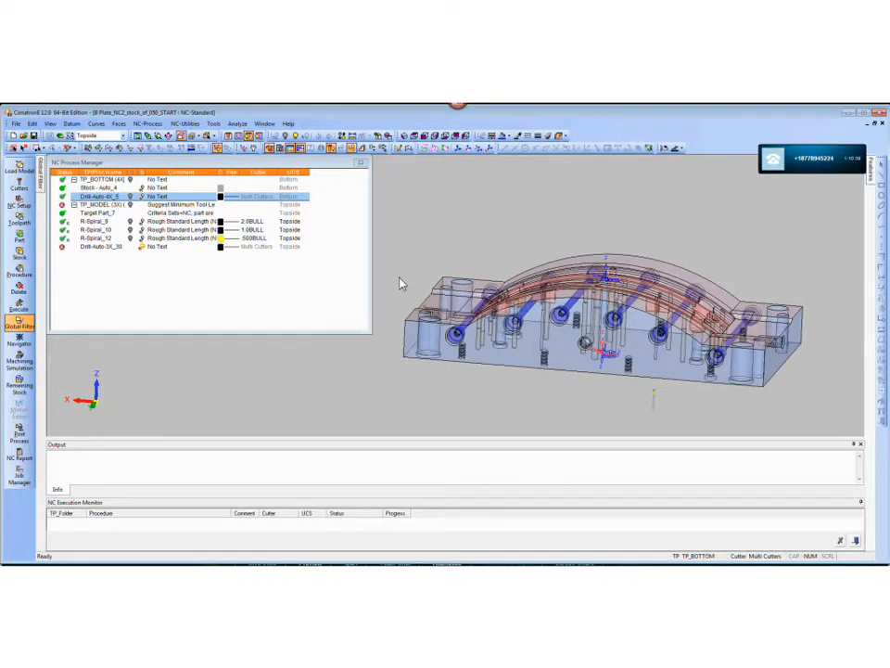
pyautogui.scroll(5, 491, 352)
pyautogui.keyDown('ctrl'); pyautogui.moveTo(614, 317); pyautogui.dragTo(542, 258, button='middle'); pyautogui.keyUp('ctrl')
pyautogui.scroll(-3, 538, 257)
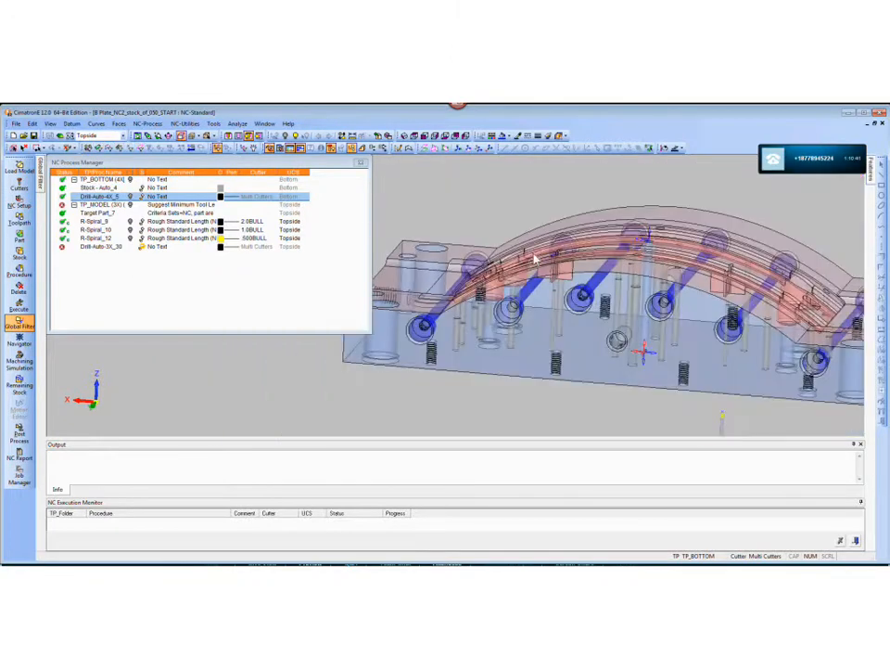
pyautogui.scroll(-1, 580, 371)
pyautogui.keyDown('ctrl'); pyautogui.moveTo(573, 367); pyautogui.dragTo(544, 370, button='middle'); pyautogui.keyUp('ctrl')
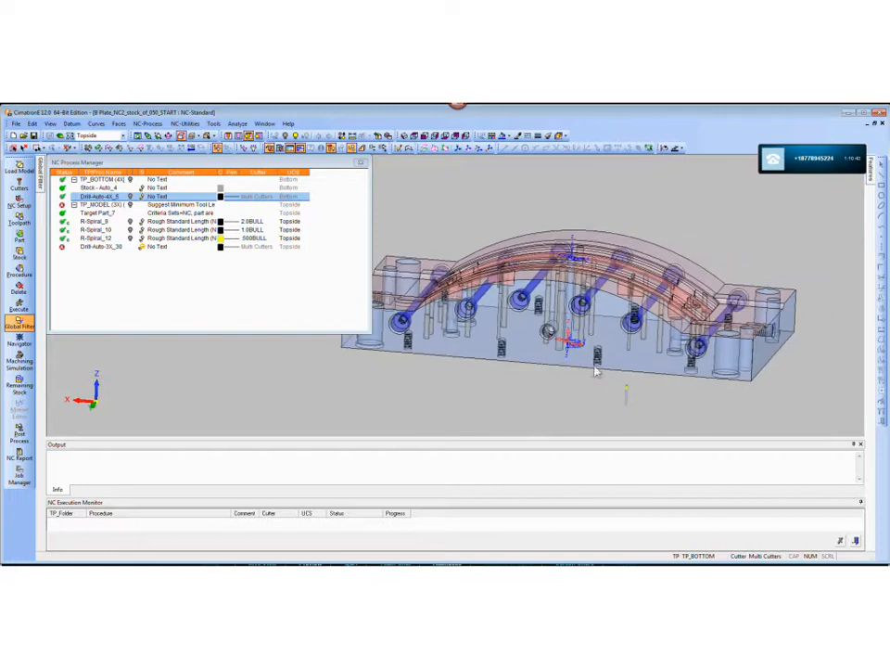
# Step: Show the R-Spiral_9, R-Spiral_10 and R-Spiral_12 roughing toolpaths one after another
pyautogui.click(131, 222)
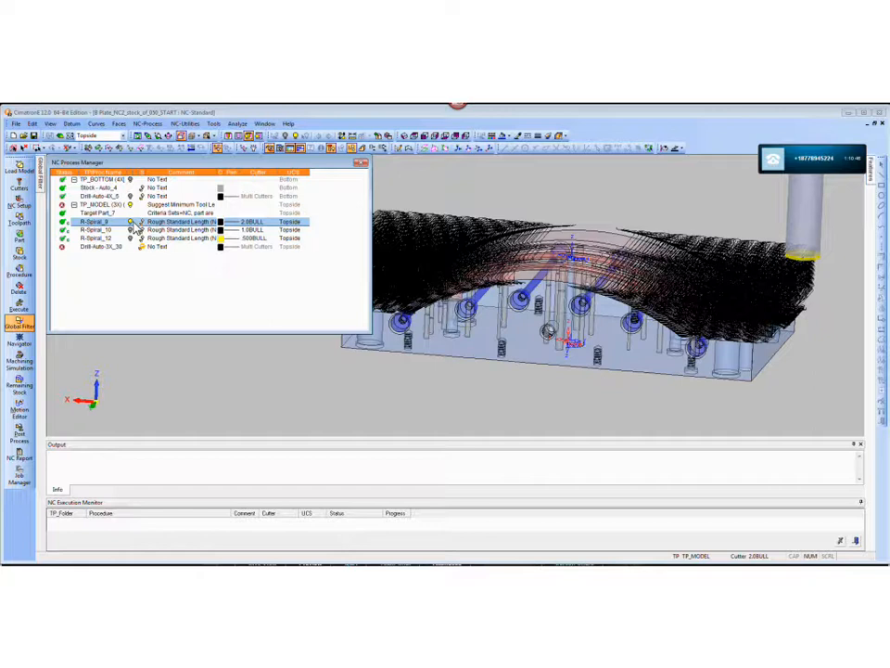
pyautogui.click(135, 229)
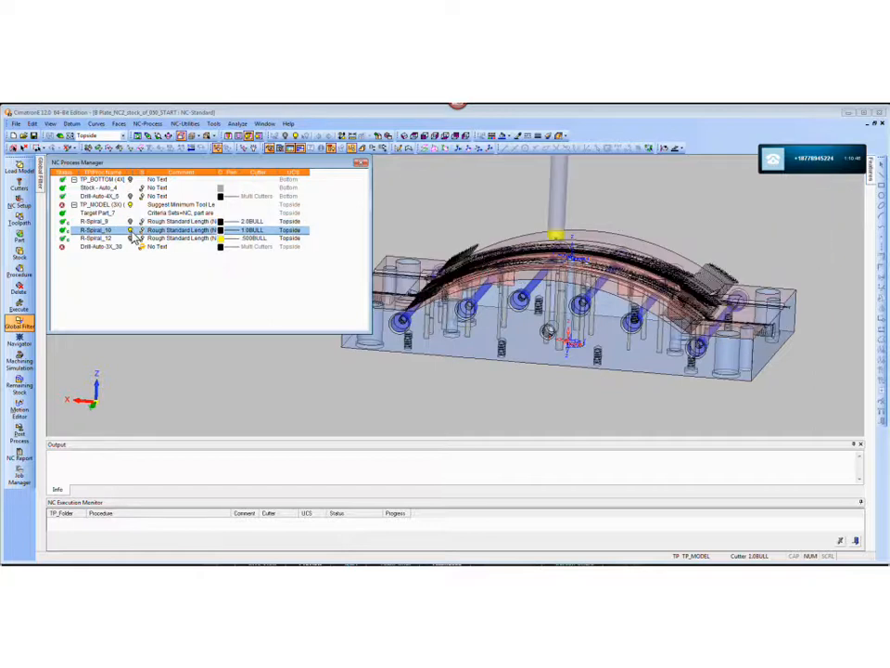
pyautogui.click(135, 238)
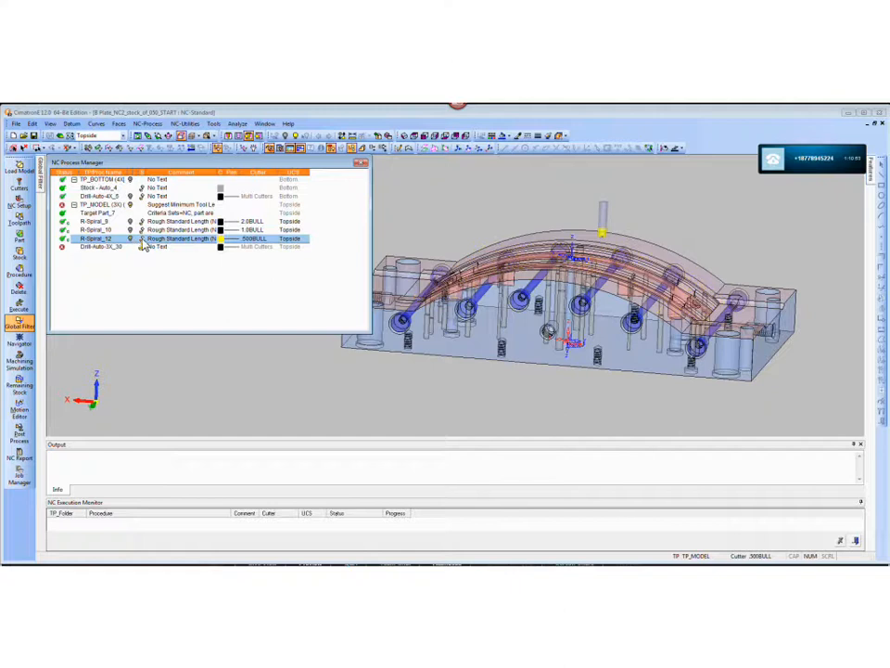
# Step: Display the remaining stock after R-Spiral_12, examine the material around the pockets and holes, and hide the stock again
pyautogui.click(143, 239)
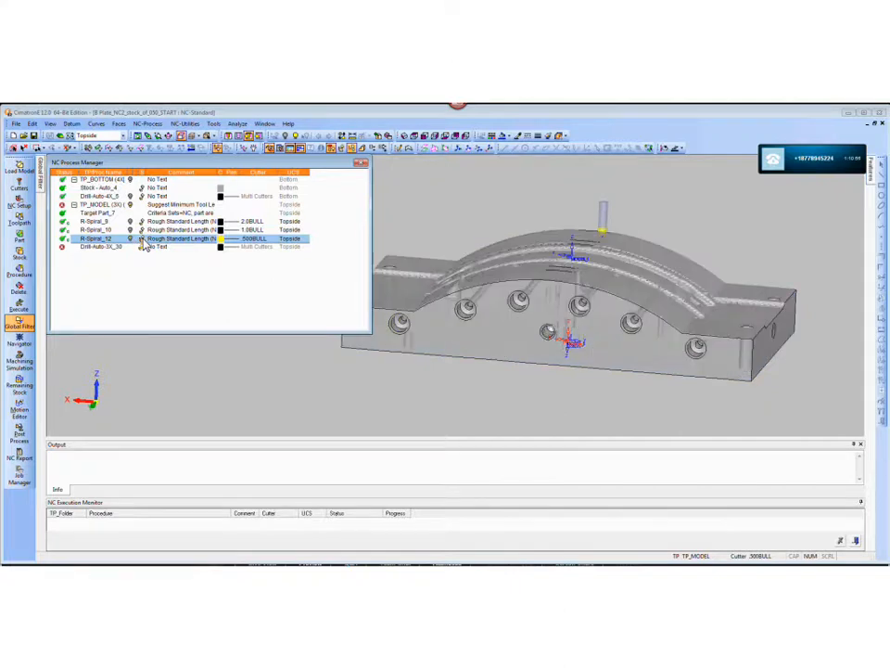
pyautogui.scroll(5, 472, 304)
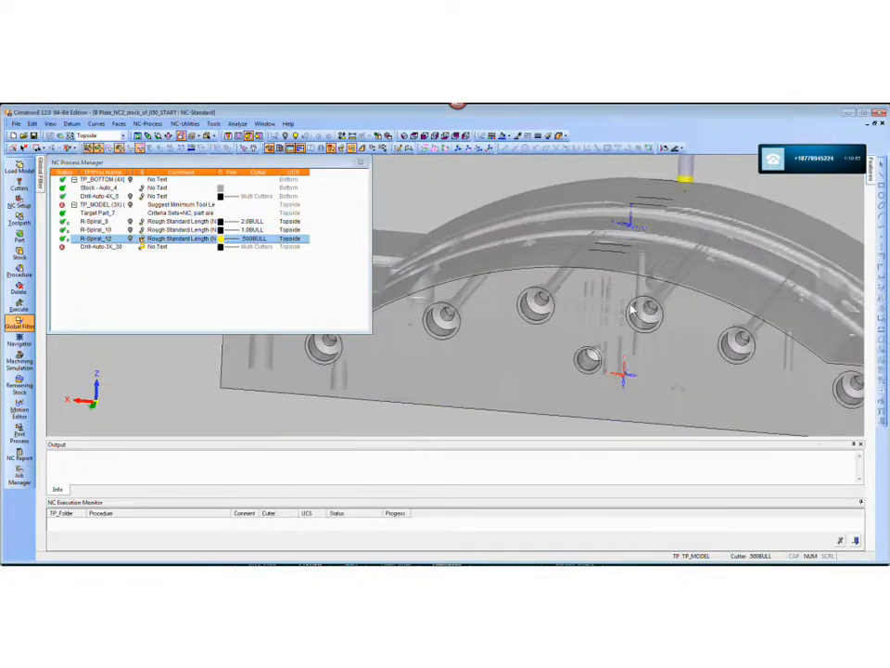
pyautogui.moveTo(471, 302); pyautogui.dragTo(584, 307, button='middle')
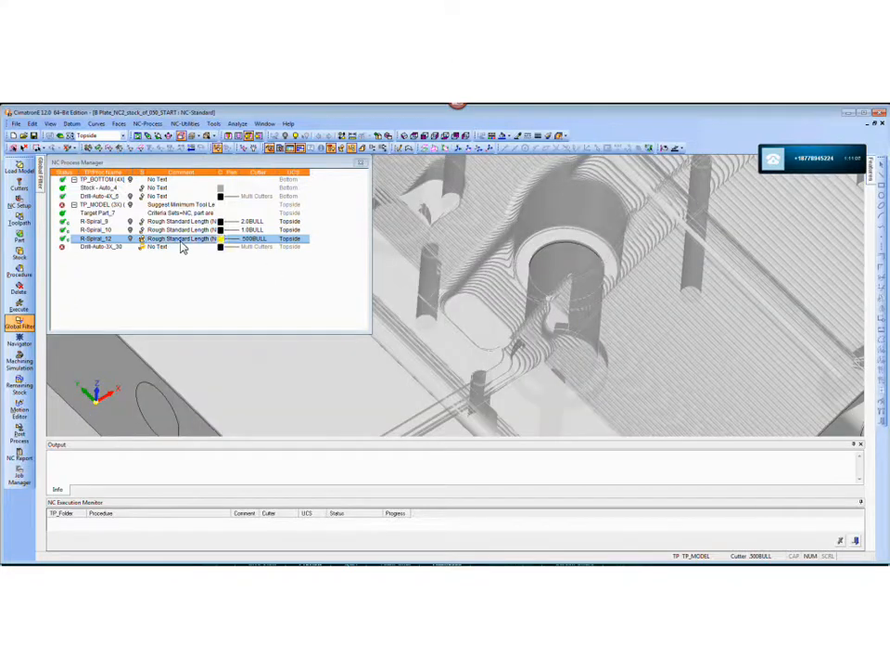
pyautogui.moveTo(519, 283); pyautogui.dragTo(548, 334, button='middle')
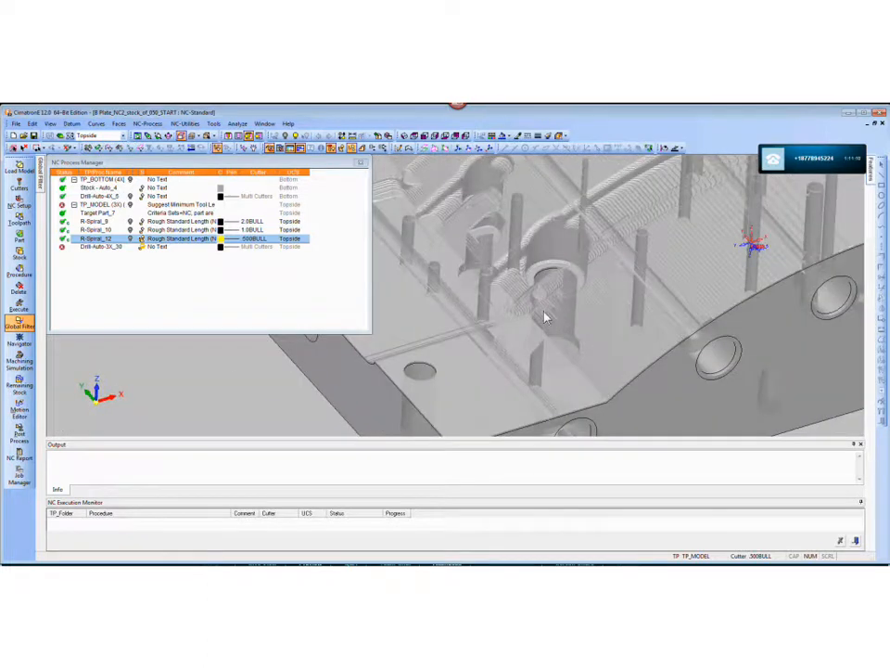
pyautogui.click(142, 245)
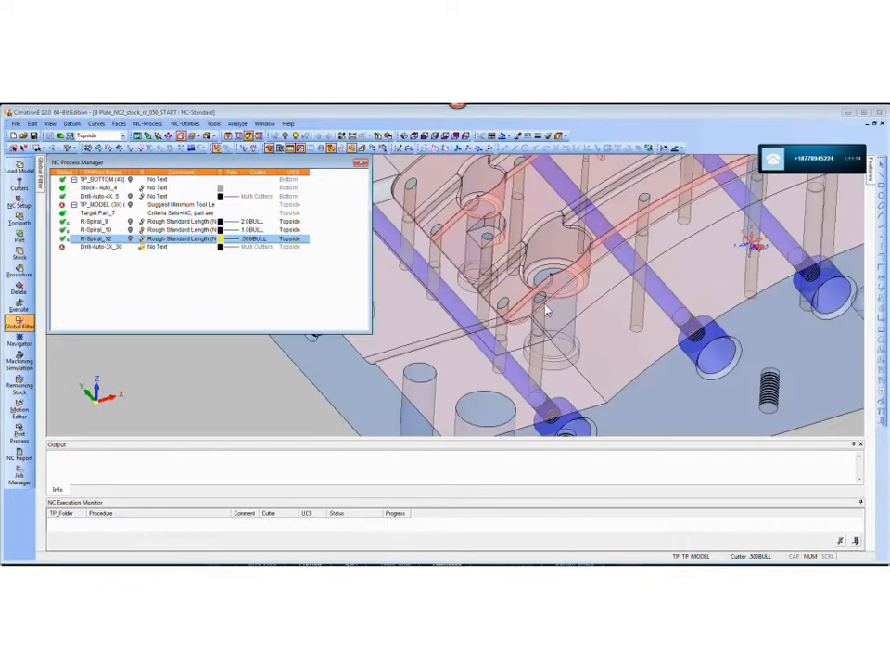
pyautogui.moveTo(409, 226); pyautogui.dragTo(492, 267, button='middle')
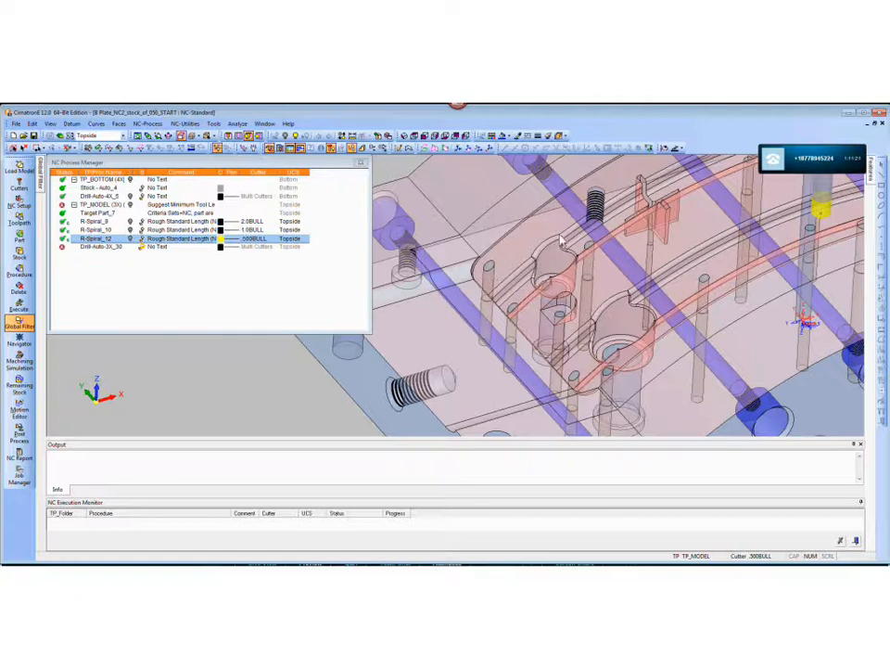
# Step: Switch to the CAD environment and show the caps set over the plate's holes
pyautogui.moveTo(41, 170)
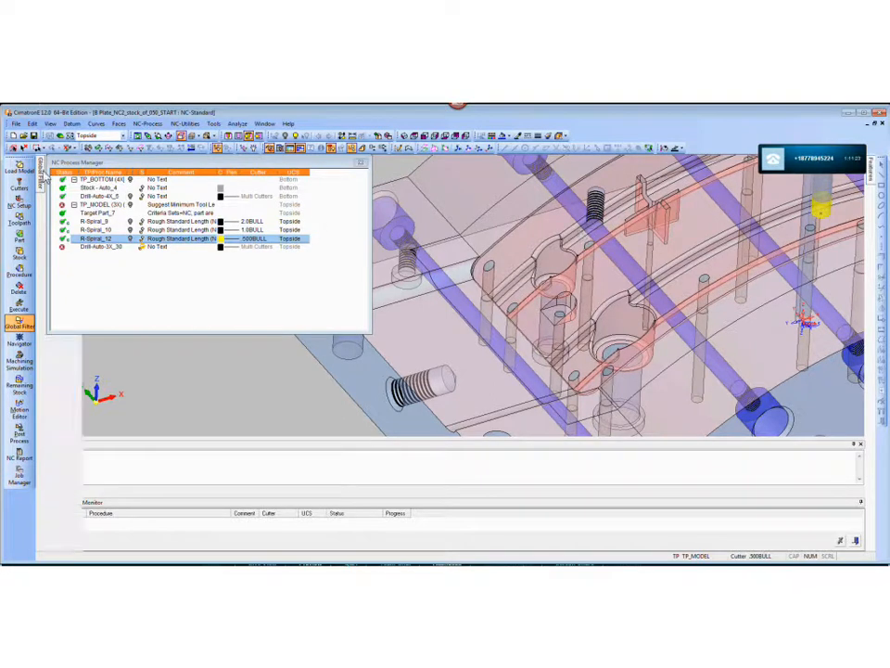
pyautogui.moveTo(133, 165); pyautogui.dragTo(163, 195)
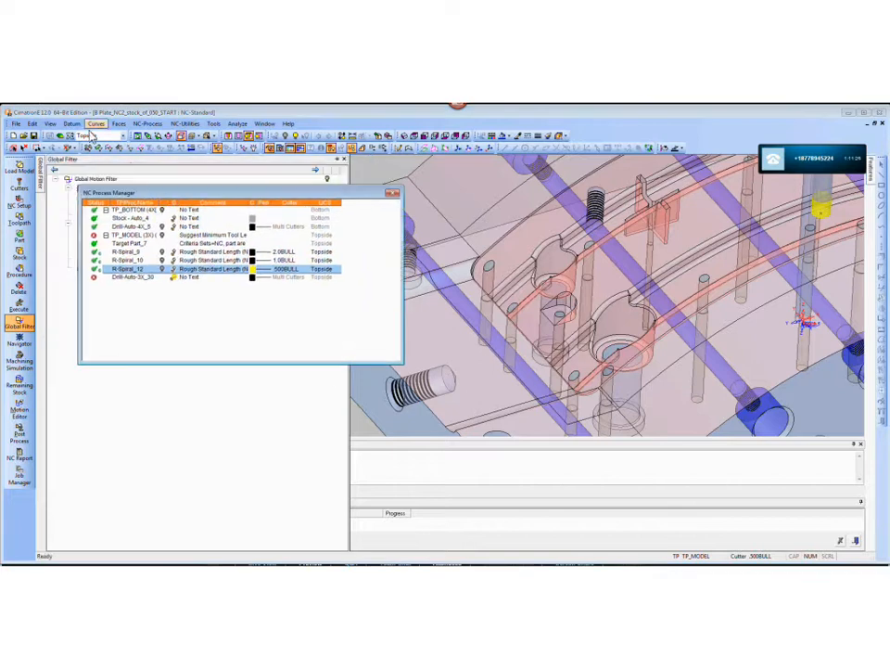
pyautogui.click(67, 147)
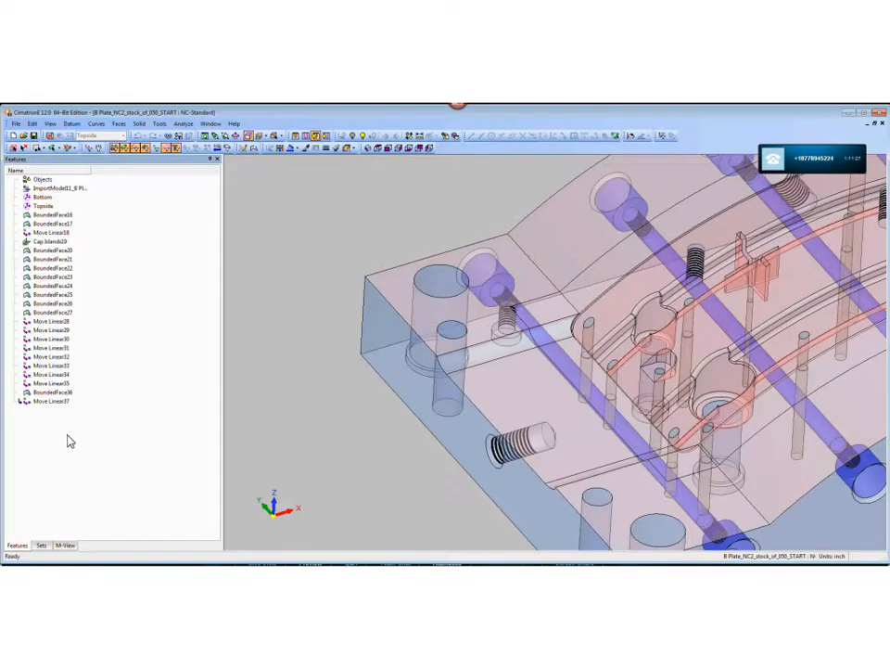
pyautogui.click(41, 545)
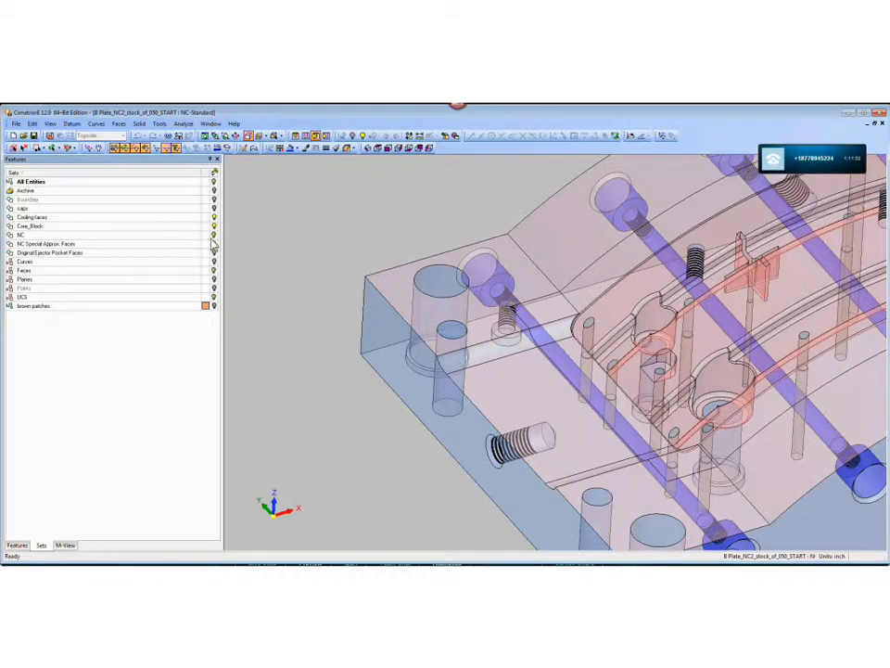
pyautogui.click(215, 208)
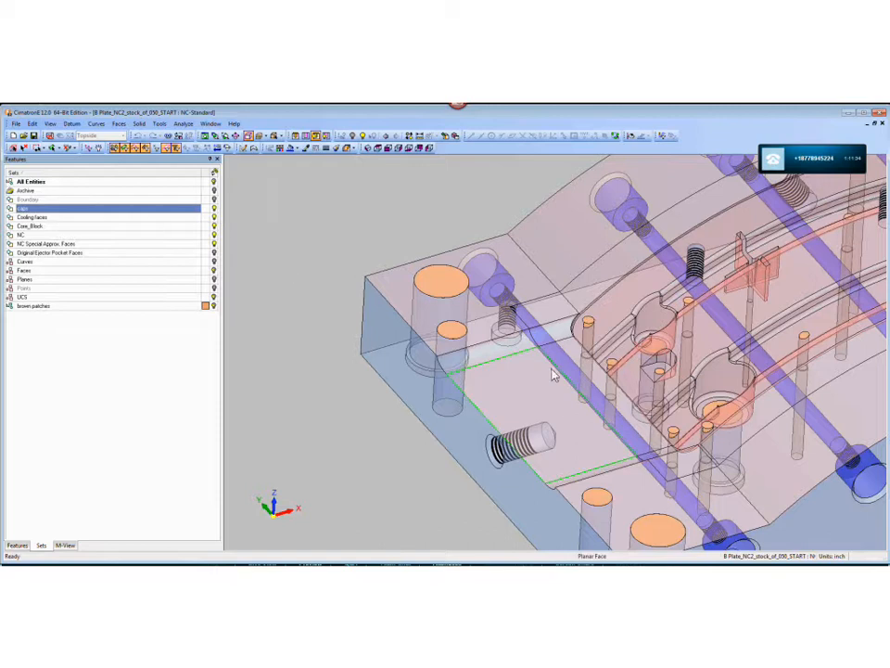
# Step: Examine the cap faces over the ejector pin, pocket and corner holes along the curved cavity
pyautogui.keyDown('ctrl'); pyautogui.moveTo(744, 490); pyautogui.dragTo(563, 433, button='middle'); pyautogui.keyUp('ctrl')
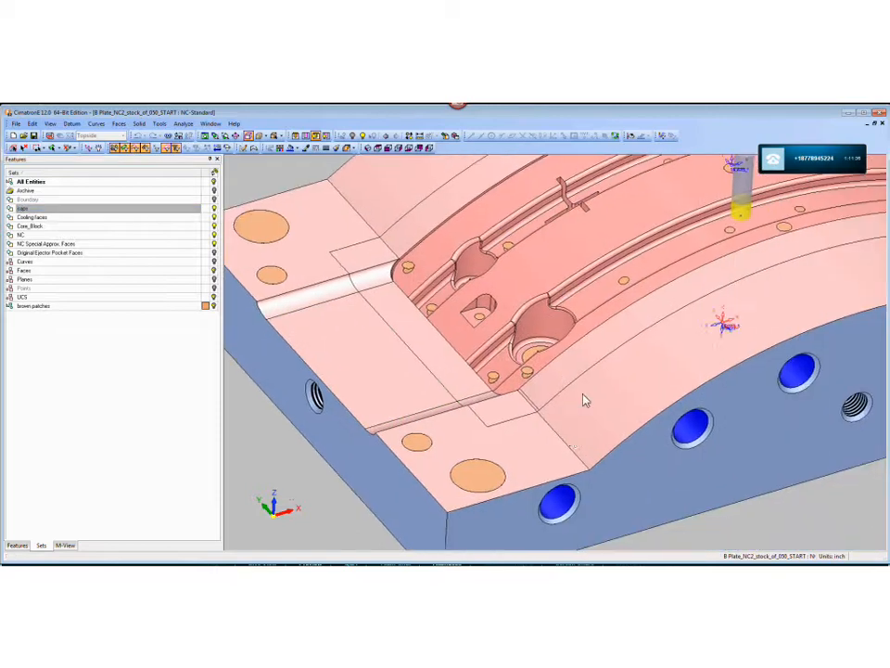
pyautogui.scroll(3, 544, 401)
pyautogui.keyDown('ctrl'); pyautogui.moveTo(544, 401); pyautogui.dragTo(426, 401); pyautogui.keyUp('ctrl')
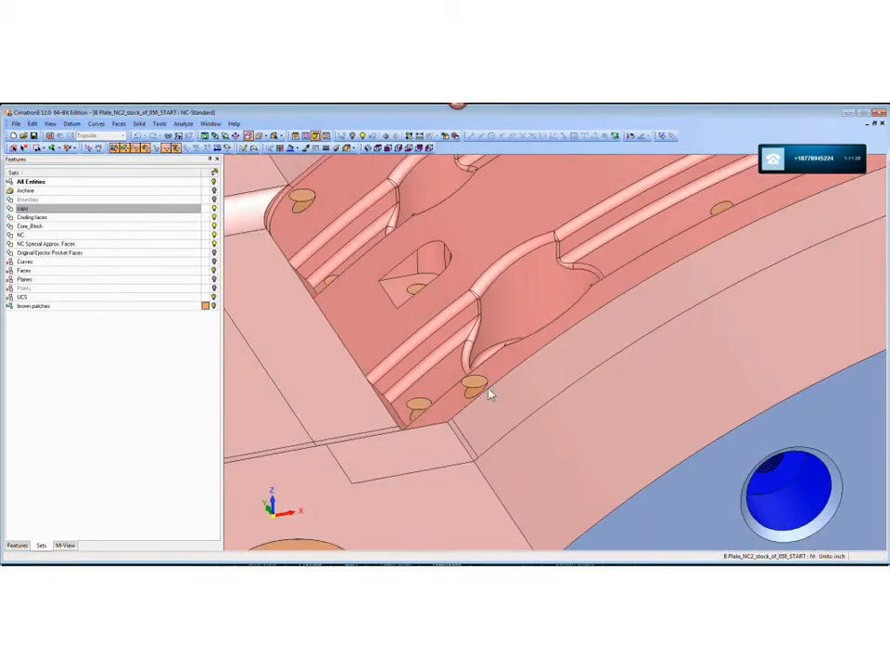
pyautogui.keyDown('ctrl'); pyautogui.moveTo(487, 389); pyautogui.dragTo(584, 383, button='middle'); pyautogui.keyUp('ctrl')
pyautogui.keyDown('ctrl'); pyautogui.moveTo(584, 383); pyautogui.dragTo(535, 384); pyautogui.keyUp('ctrl')
pyautogui.keyDown('ctrl'); pyautogui.moveTo(571, 438); pyautogui.dragTo(401, 278); pyautogui.keyUp('ctrl')
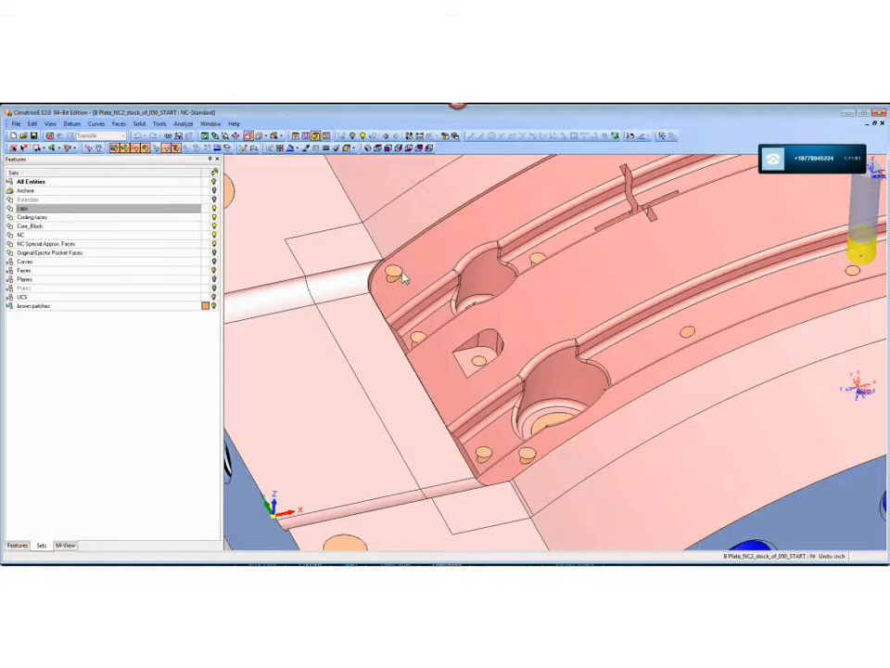
pyautogui.scroll(-2, 403, 280)
pyautogui.keyDown('ctrl'); pyautogui.moveTo(476, 332); pyautogui.dragTo(447, 295, button='middle'); pyautogui.keyUp('ctrl')
pyautogui.keyDown('ctrl'); pyautogui.moveTo(446, 295); pyautogui.dragTo(442, 352); pyautogui.keyUp('ctrl')
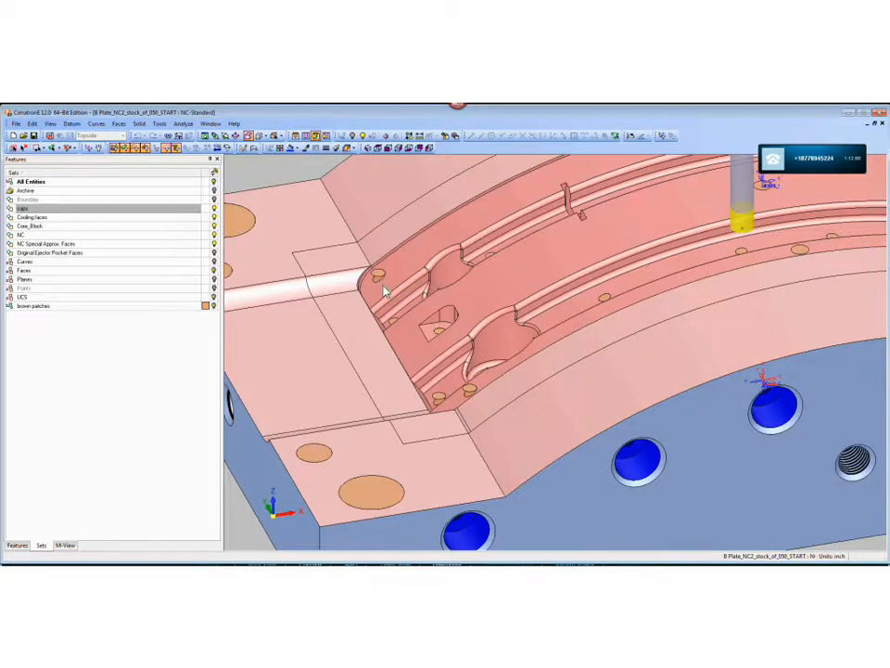
pyautogui.keyDown('ctrl'); pyautogui.moveTo(388, 278); pyautogui.dragTo(622, 302); pyautogui.keyUp('ctrl')
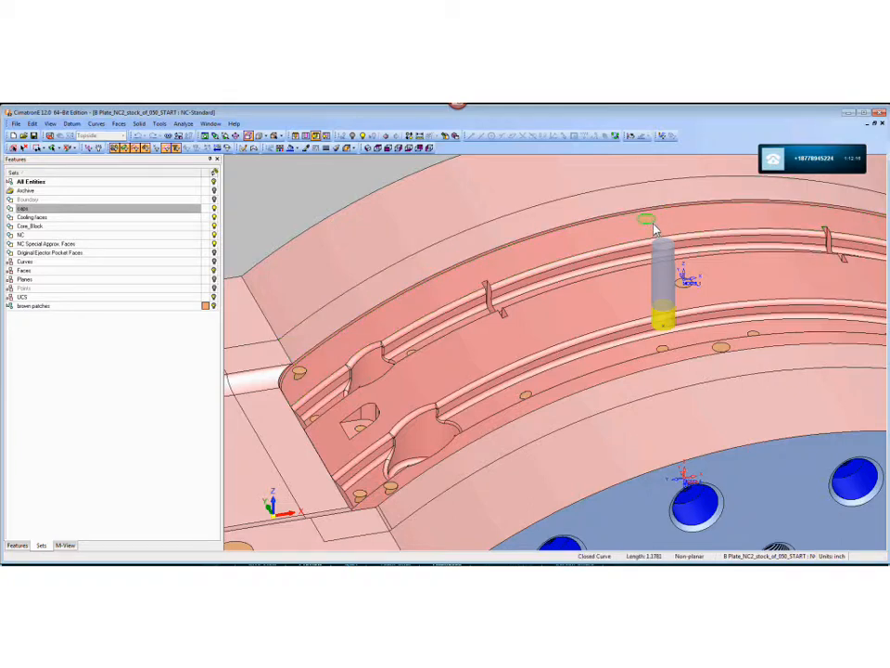
# Step: Hide the caps set and return to the NC environment
pyautogui.click(214, 208)
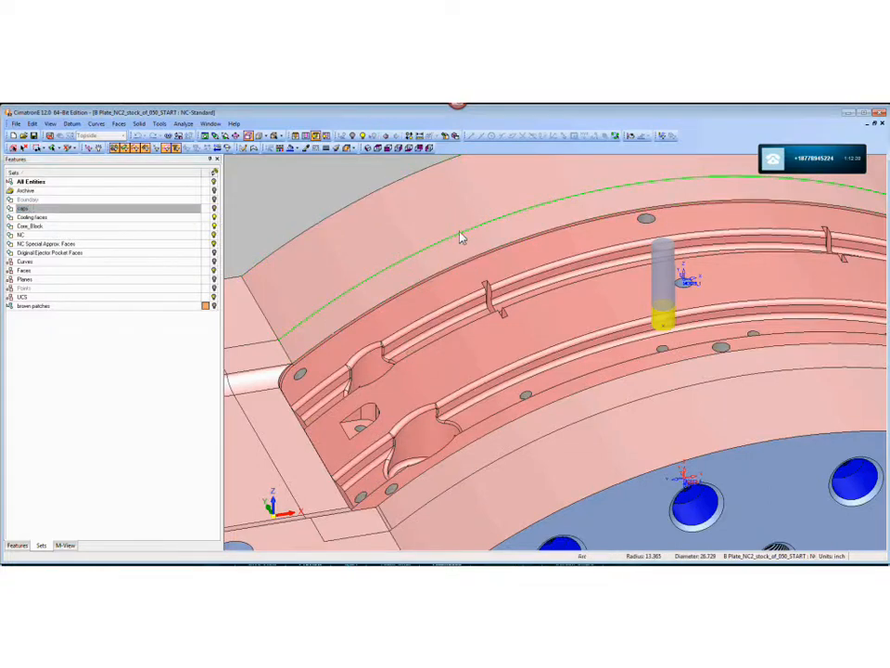
pyautogui.scroll(-4, 477, 299)
pyautogui.moveTo(491, 334); pyautogui.dragTo(501, 324, button='middle')
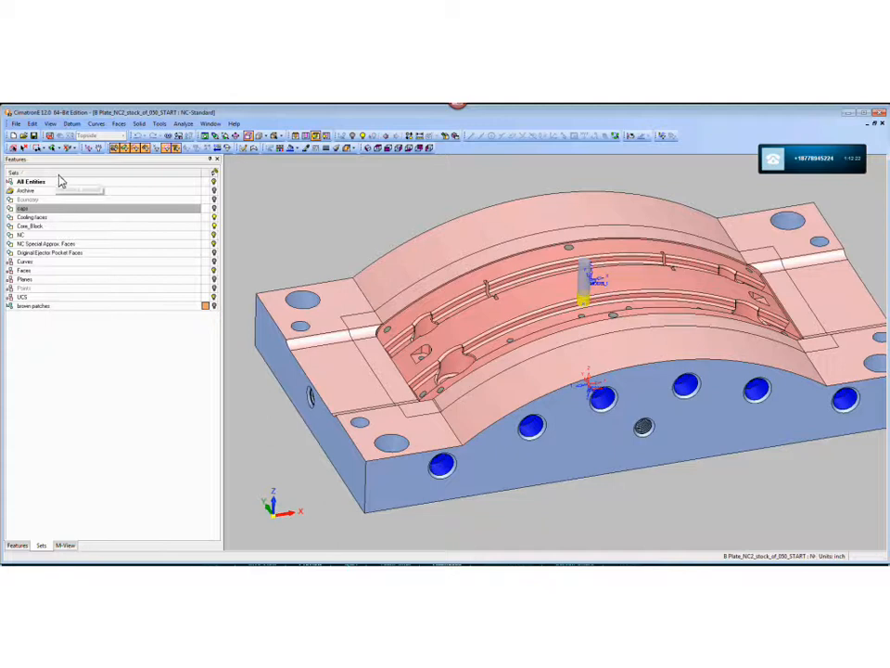
pyautogui.click(49, 136)
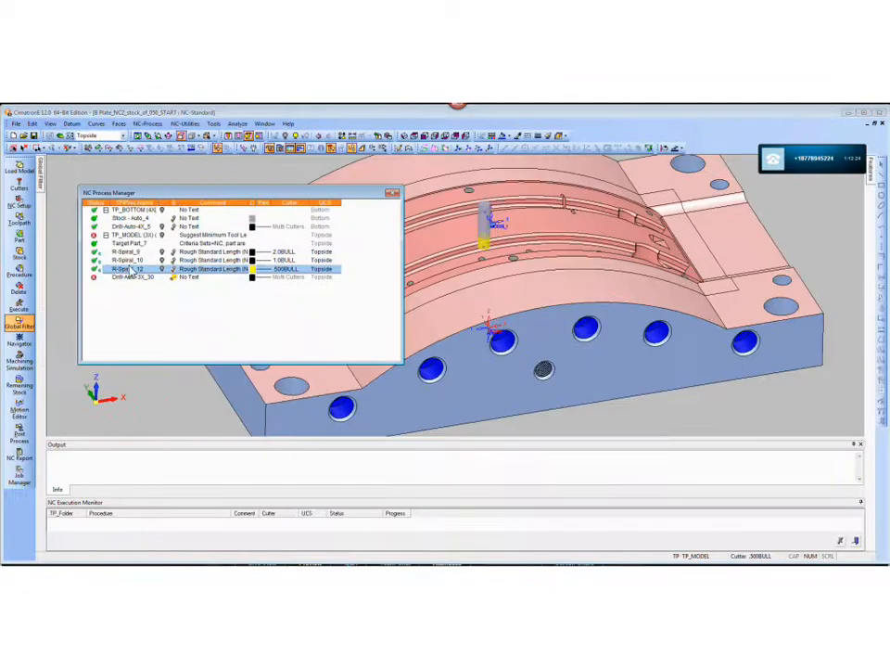
# Step: Open the Drill-Auto-3X_30 procedure for editing and review its parameters and selected part surfaces
pyautogui.click(130, 277)
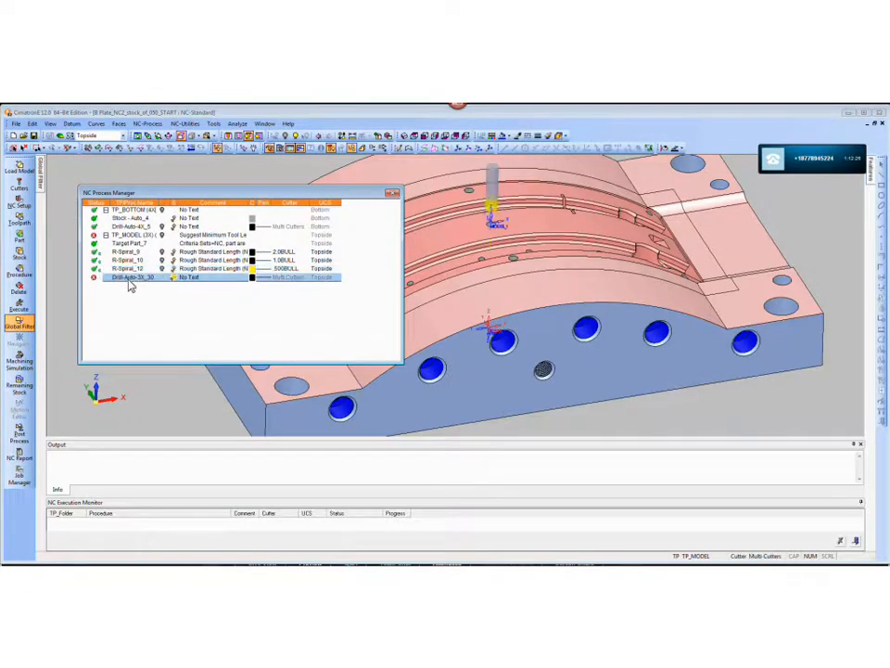
pyautogui.doubleClick(130, 279)
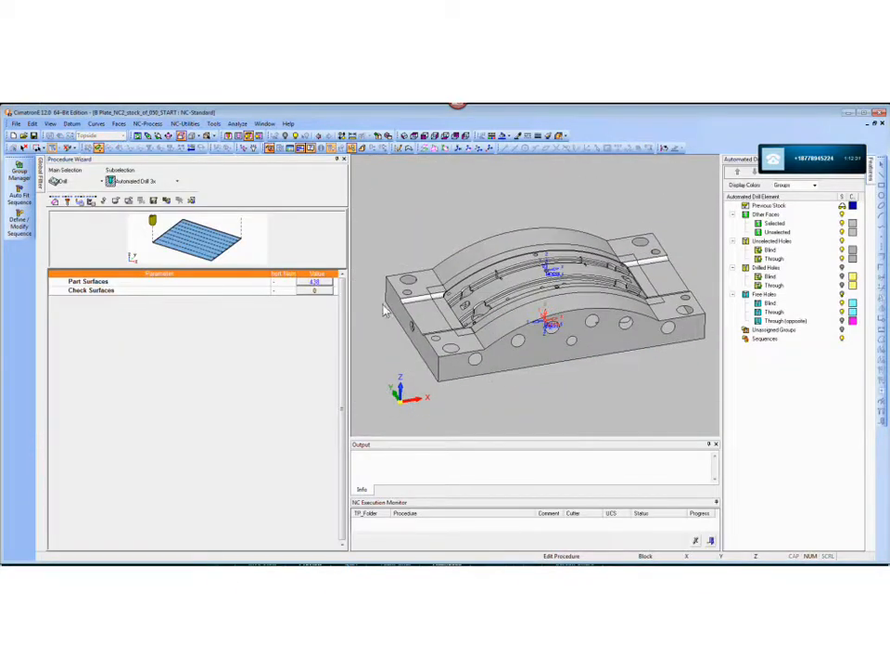
pyautogui.click(80, 201)
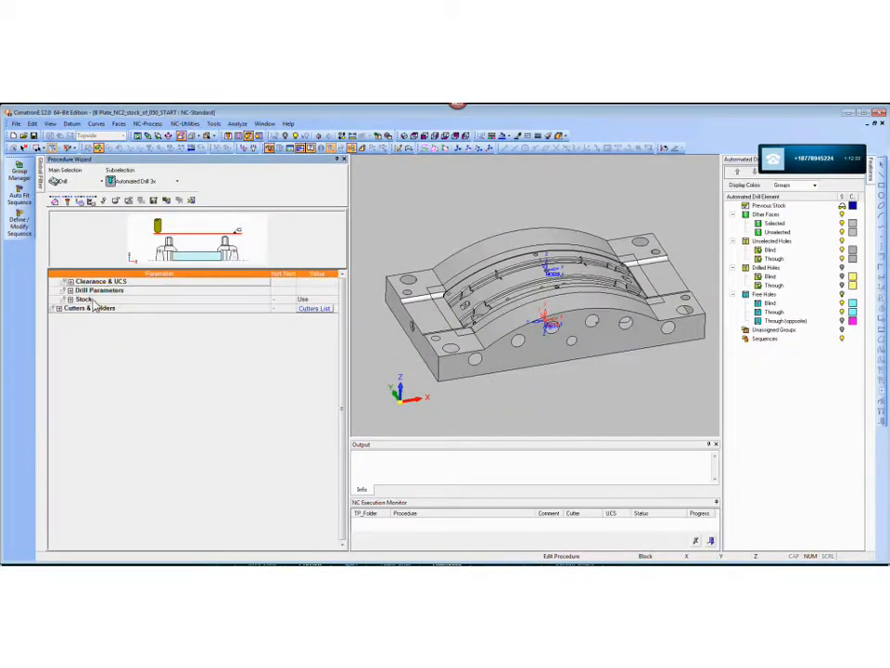
pyautogui.click(55, 201)
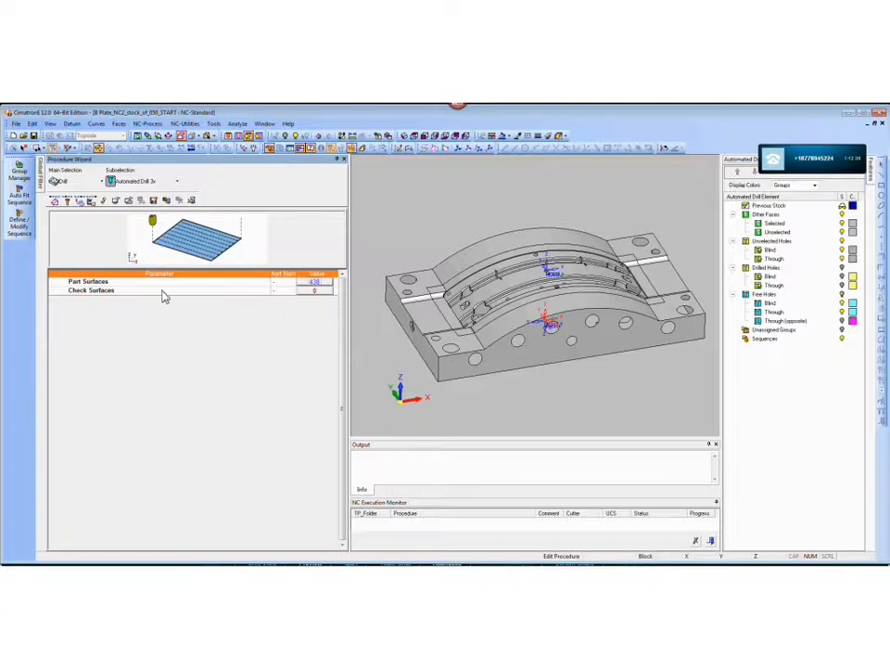
pyautogui.click(319, 282)
pyautogui.moveTo(223, 234); pyautogui.dragTo(497, 339, button='middle')
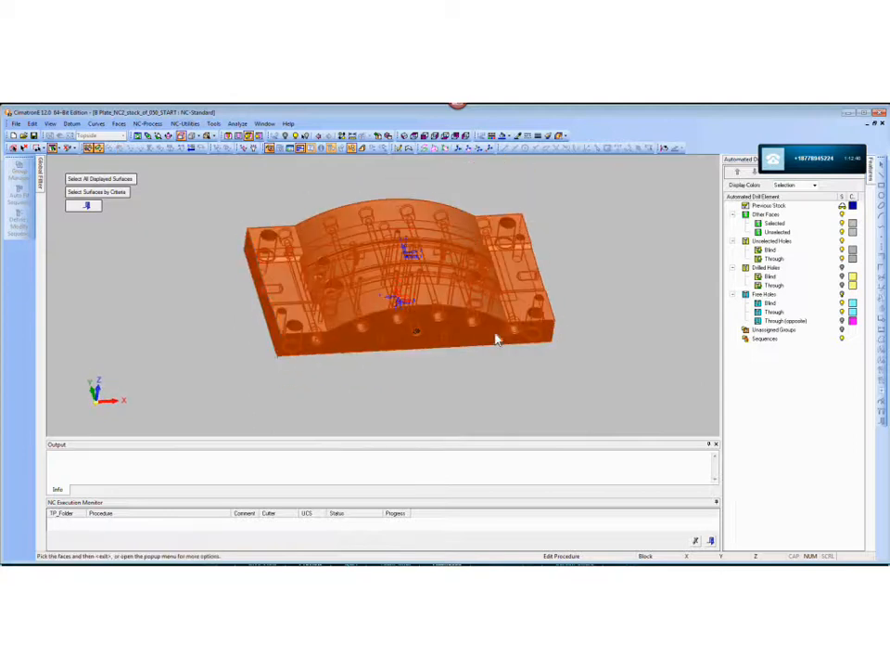
pyautogui.middleClick(199, 258)
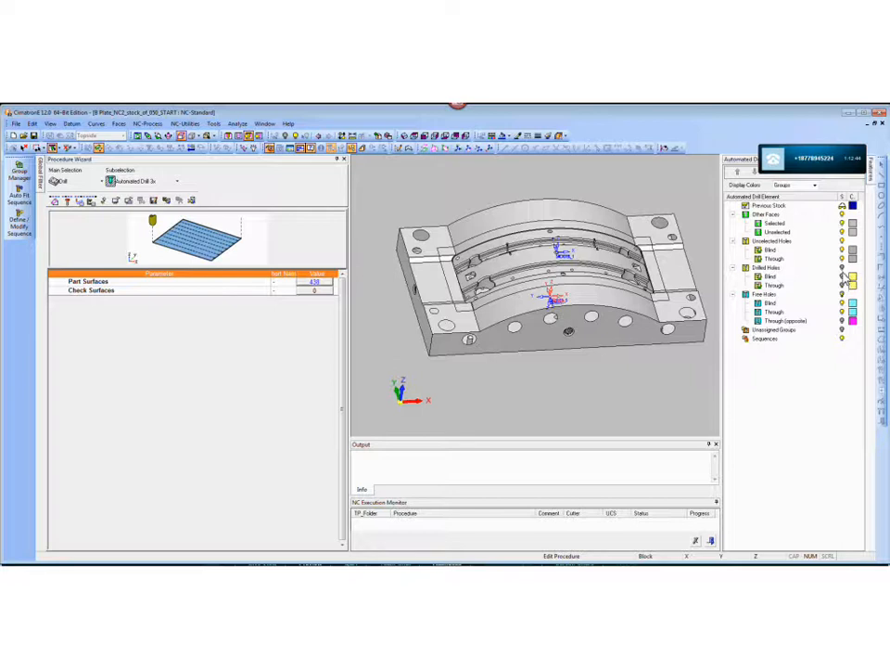
# Step: Show the drilled holes and auto-group the cavity's holes in the top view, leaving out the four large drilled ones
pyautogui.click(839, 268)
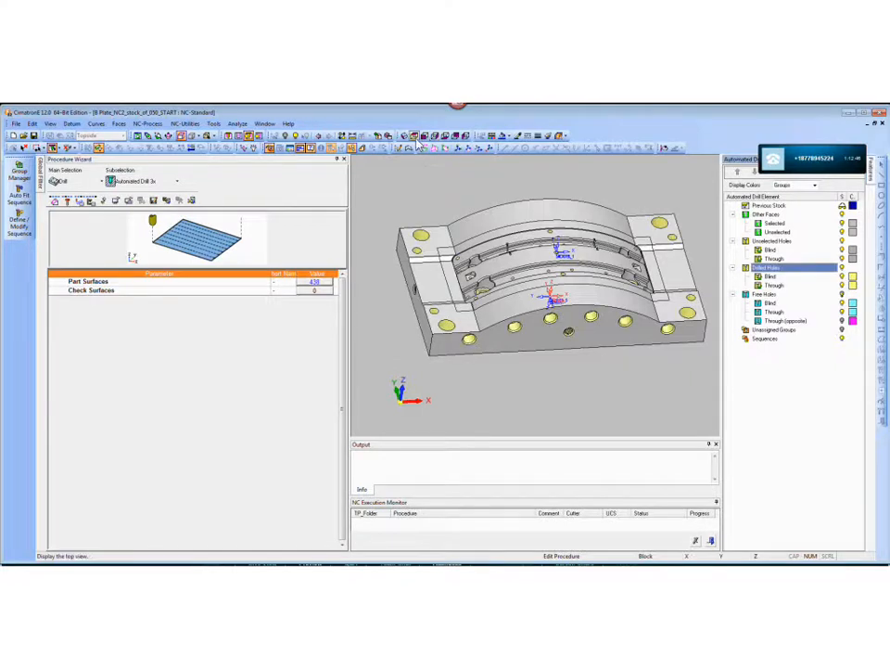
pyautogui.click(417, 142)
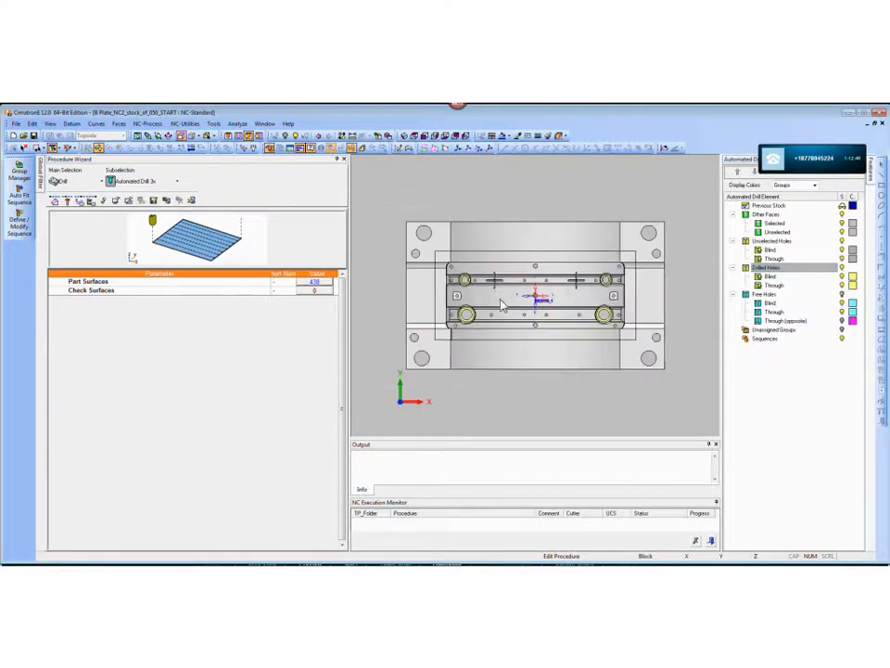
pyautogui.click(18, 167)
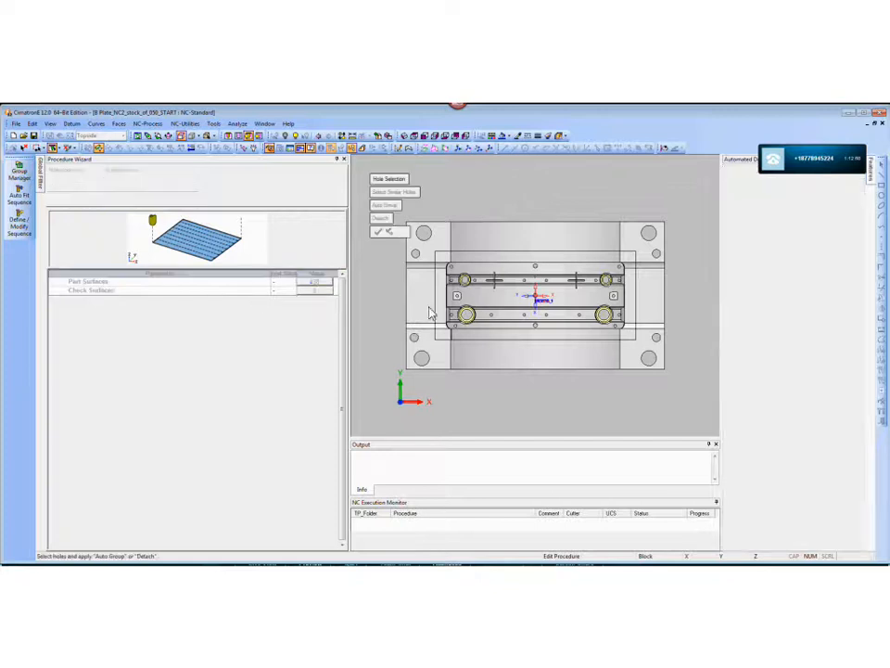
pyautogui.click(629, 344)
pyautogui.scroll(3, 461, 290)
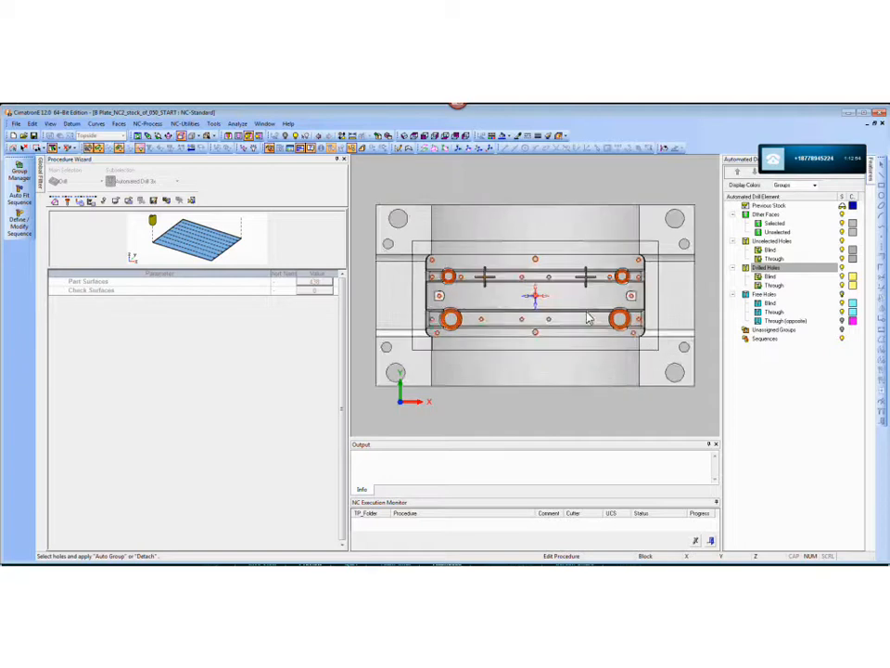
pyautogui.moveTo(419, 260); pyautogui.dragTo(424, 361)
pyautogui.moveTo(654, 258); pyautogui.dragTo(663, 371)
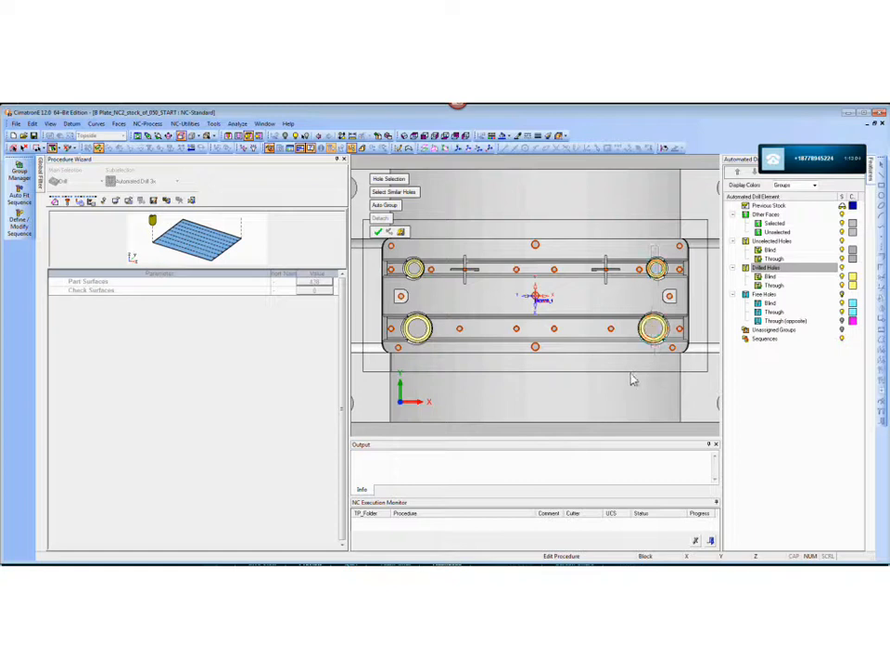
pyautogui.middleClick(607, 391)
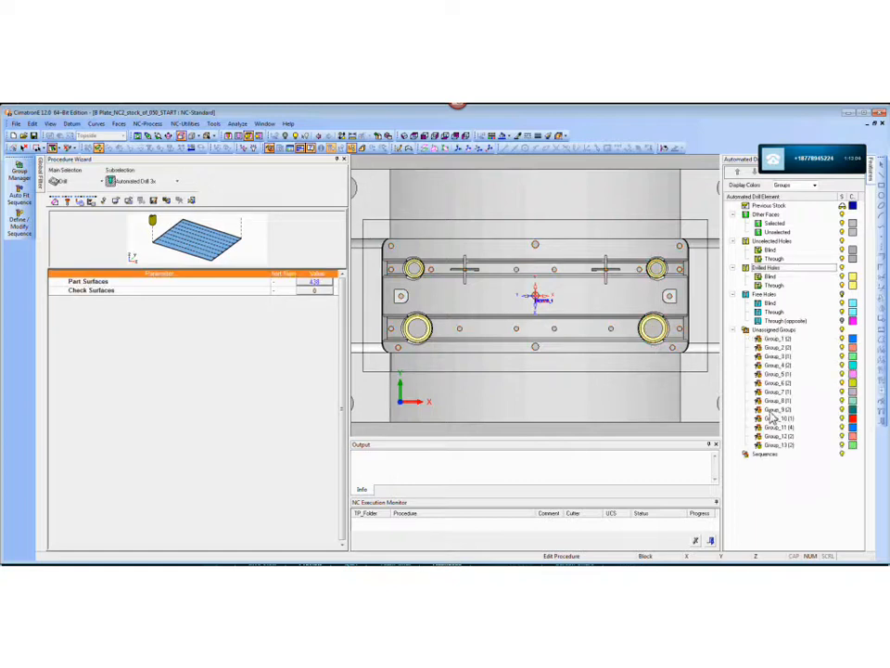
# Step: Auto-fit sequences from the Cimatron\E12\Data\Sequences\webinar folder to all unassigned groups, and save and calculate the drilling procedure
pyautogui.rightClick(776, 331)
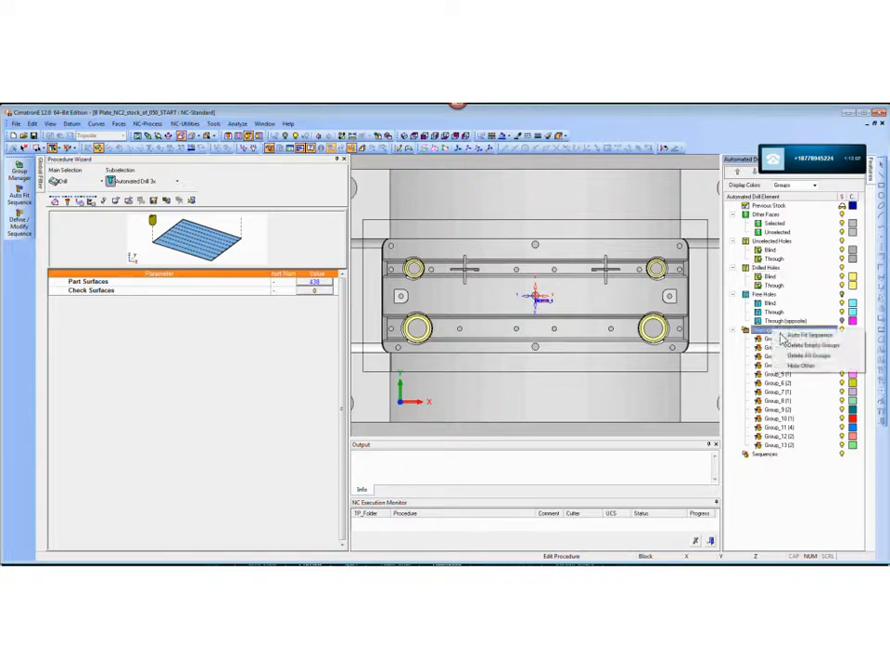
pyautogui.click(807, 336)
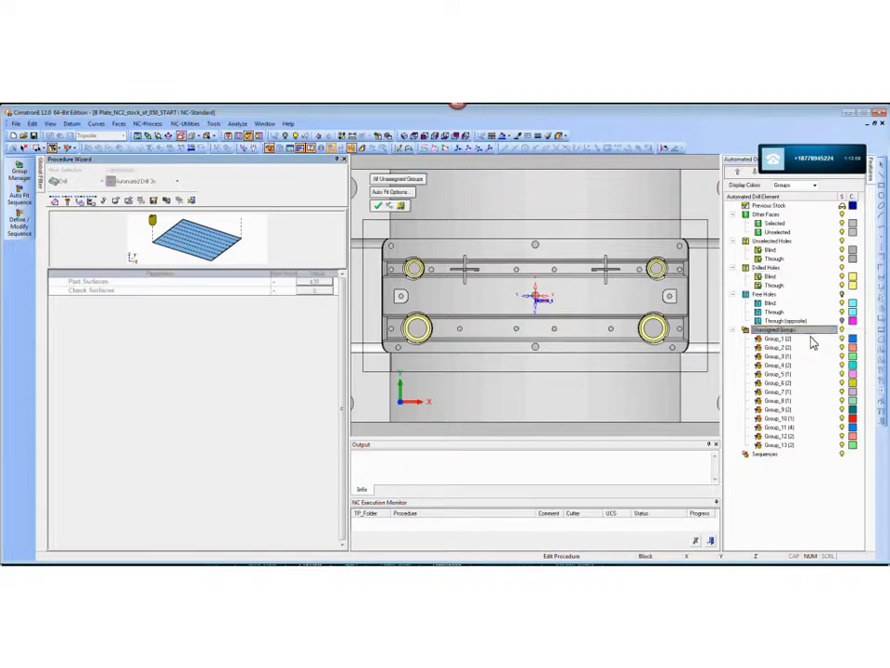
pyautogui.click(401, 195)
pyautogui.write('Cimatron\\E12\\Data\\Sequences\\webinar')
pyautogui.click(124, 249)
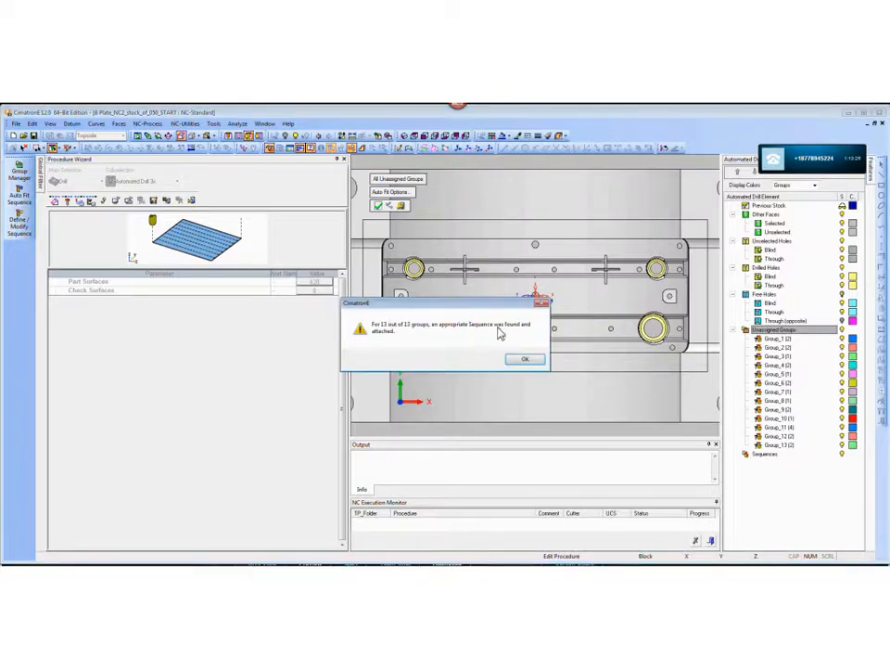
pyautogui.click(520, 361)
pyautogui.rightClick(498, 210)
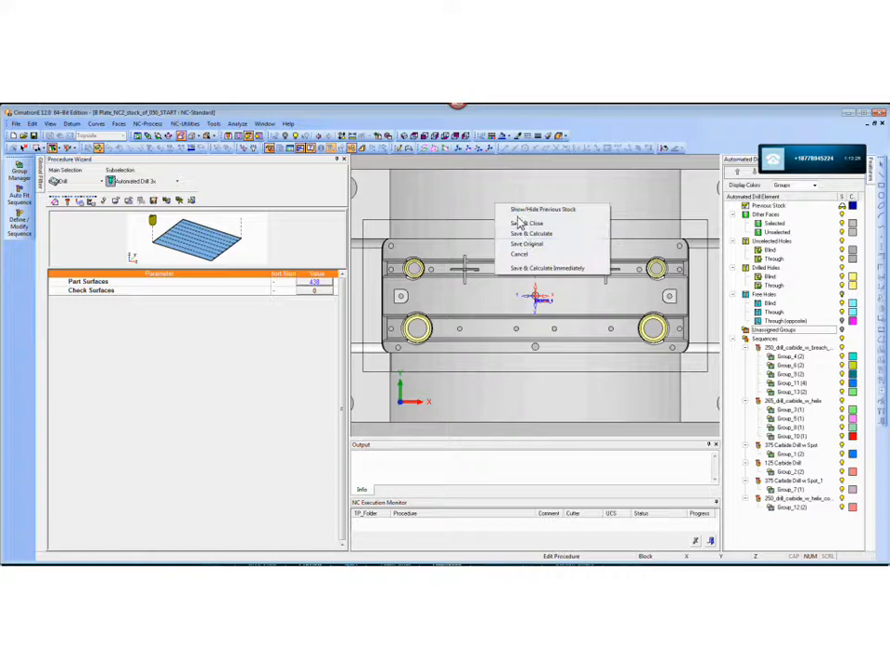
pyautogui.click(516, 222)
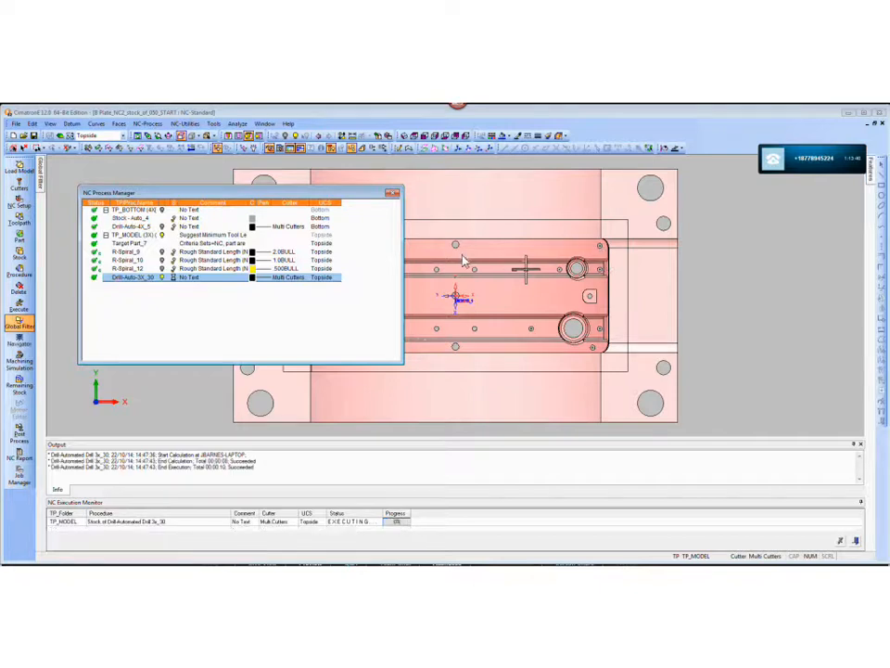
# Step: Examine the calculated drill motions over the small holes at the end of the cavity
pyautogui.keyDown('ctrl'); pyautogui.moveTo(539, 331); pyautogui.dragTo(694, 336, button='middle'); pyautogui.keyUp('ctrl')
pyautogui.keyDown('ctrl'); pyautogui.moveTo(693, 337); pyautogui.dragTo(654, 265); pyautogui.keyUp('ctrl')
pyautogui.keyDown('ctrl'); pyautogui.moveTo(653, 270); pyautogui.dragTo(640, 348, button='right'); pyautogui.keyUp('ctrl')
pyautogui.keyDown('ctrl'); pyautogui.moveTo(555, 337); pyautogui.dragTo(628, 300); pyautogui.keyUp('ctrl')
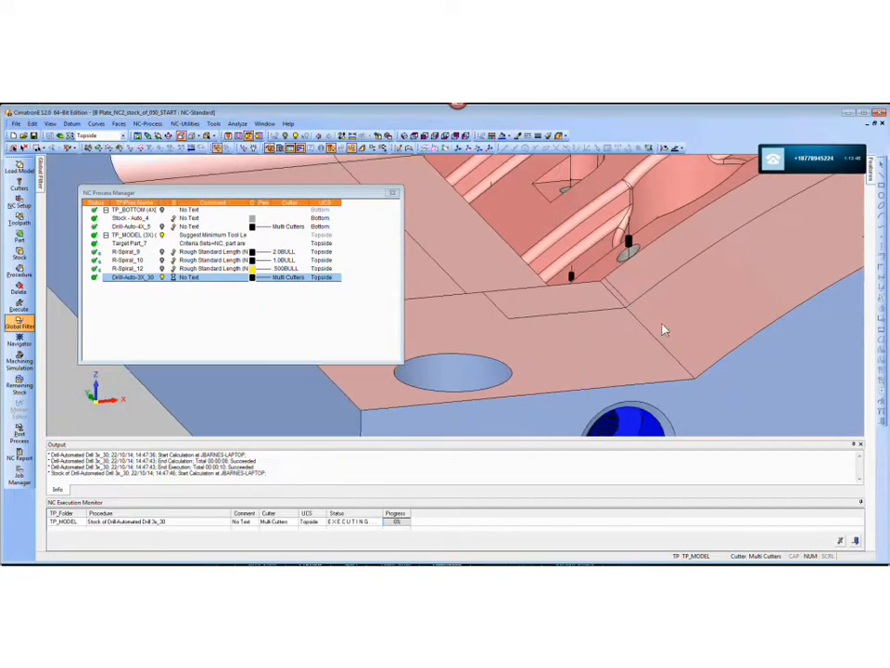
pyautogui.keyDown('ctrl'); pyautogui.moveTo(664, 329); pyautogui.dragTo(439, 318); pyautogui.keyUp('ctrl')
# Step: Show the remaining stock of R-Spiral_12 and examine where the drill motions start relative to it along the cavity
pyautogui.click(175, 269)
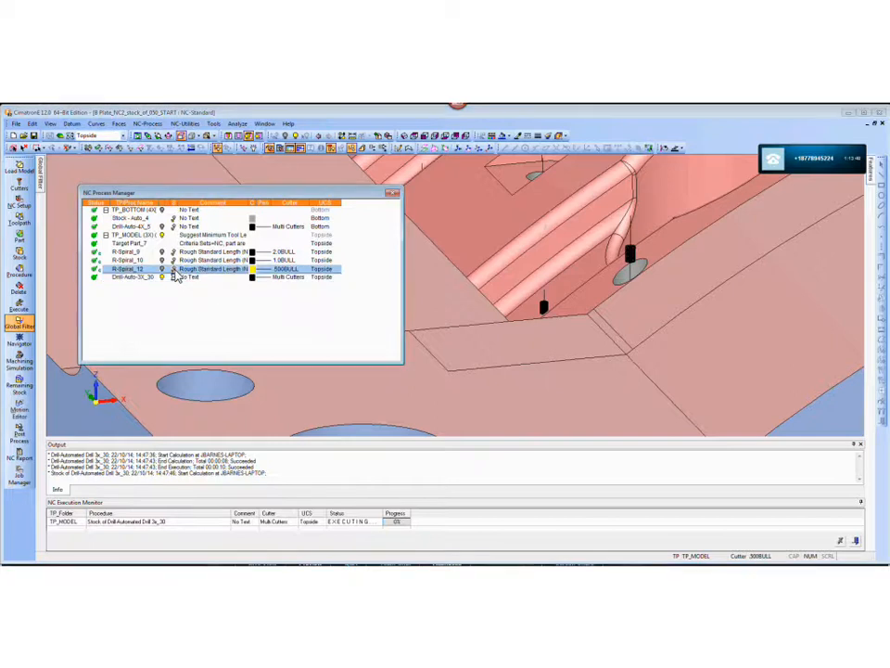
pyautogui.keyDown('ctrl'); pyautogui.moveTo(623, 289); pyautogui.dragTo(570, 292); pyautogui.keyUp('ctrl')
pyautogui.keyDown('ctrl'); pyautogui.moveTo(534, 276); pyautogui.dragTo(587, 306, button='middle'); pyautogui.keyUp('ctrl')
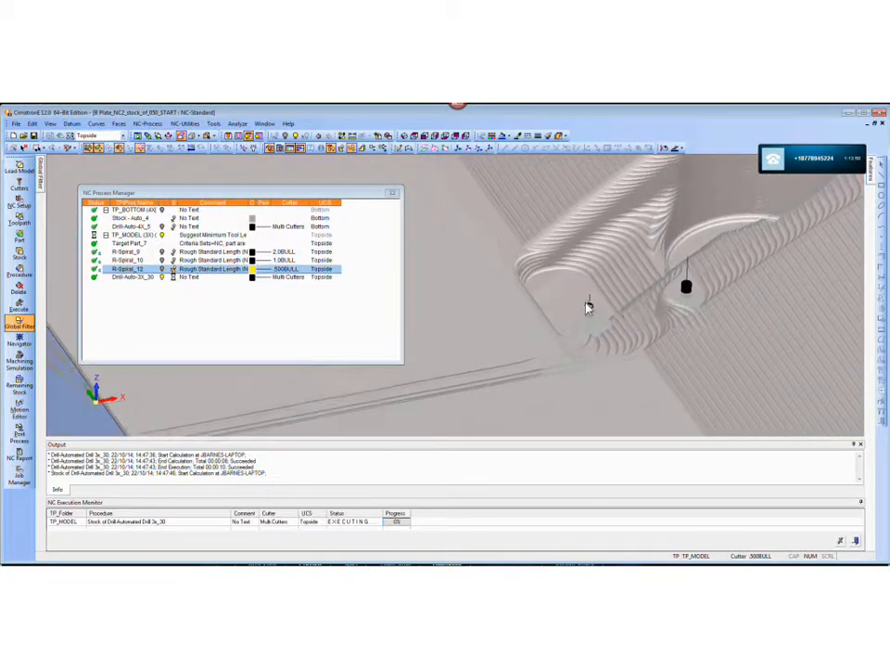
pyautogui.keyDown('ctrl'); pyautogui.moveTo(587, 306); pyautogui.dragTo(591, 305); pyautogui.keyUp('ctrl')
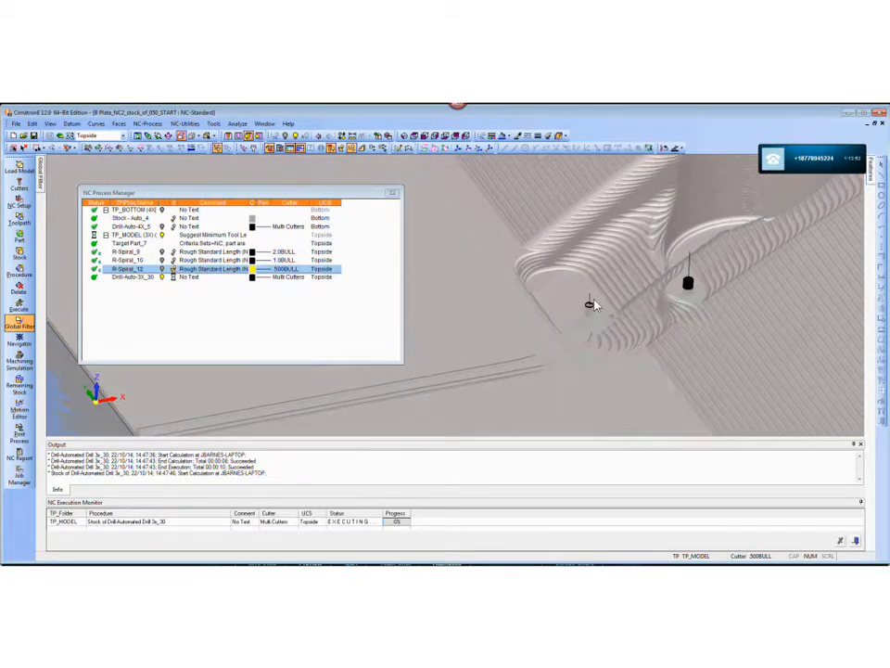
pyautogui.keyDown('ctrl'); pyautogui.moveTo(588, 302); pyautogui.dragTo(657, 397, button='middle'); pyautogui.keyUp('ctrl')
pyautogui.keyDown('ctrl'); pyautogui.moveTo(620, 279); pyautogui.dragTo(646, 357, button='middle'); pyautogui.keyUp('ctrl')
pyautogui.keyDown('ctrl'); pyautogui.moveTo(666, 294); pyautogui.dragTo(666, 296); pyautogui.keyUp('ctrl')
pyautogui.keyDown('ctrl'); pyautogui.moveTo(534, 259); pyautogui.dragTo(521, 285, button='middle'); pyautogui.keyUp('ctrl')
pyautogui.scroll(-3, 521, 284)
pyautogui.moveTo(668, 254)
pyautogui.keyDown('ctrl'); pyautogui.mouseDown(button='middle')
pyautogui.moveTo(613, 337)
pyautogui.moveTo(686, 253)
pyautogui.mouseUp(button='middle'); pyautogui.keyUp('ctrl')
pyautogui.scroll(-2, 580, 318)
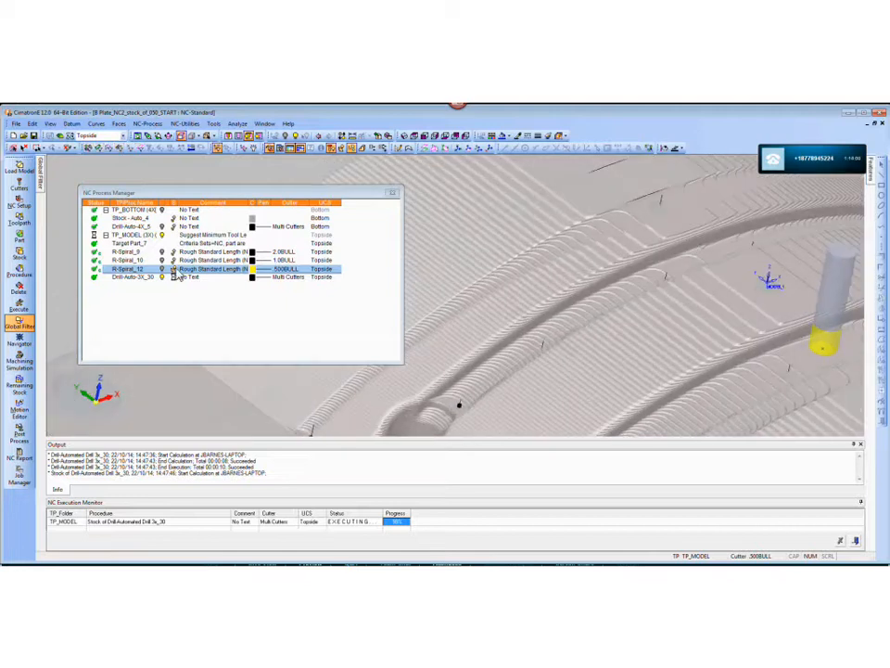
# Step: Hide the remaining stock to inspect the hole in the cross-shaped pocket, and show the R-Spiral_12 stock again
pyautogui.scroll(2, 607, 310)
pyautogui.keyDown('ctrl'); pyautogui.moveTo(604, 290); pyautogui.dragTo(570, 289, button='middle'); pyautogui.keyUp('ctrl')
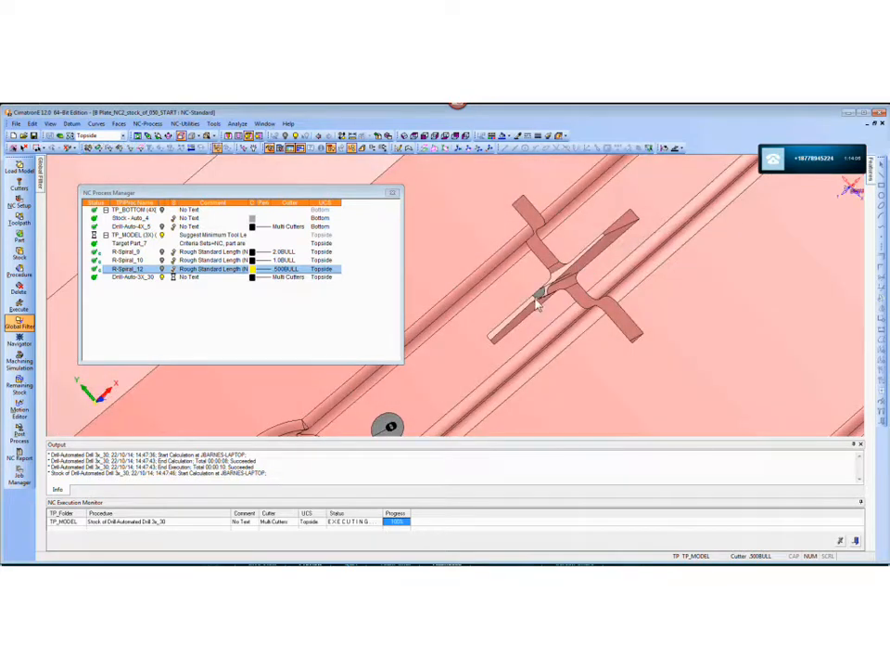
pyautogui.keyDown('ctrl'); pyautogui.moveTo(538, 301); pyautogui.dragTo(535, 307, button='middle'); pyautogui.keyUp('ctrl')
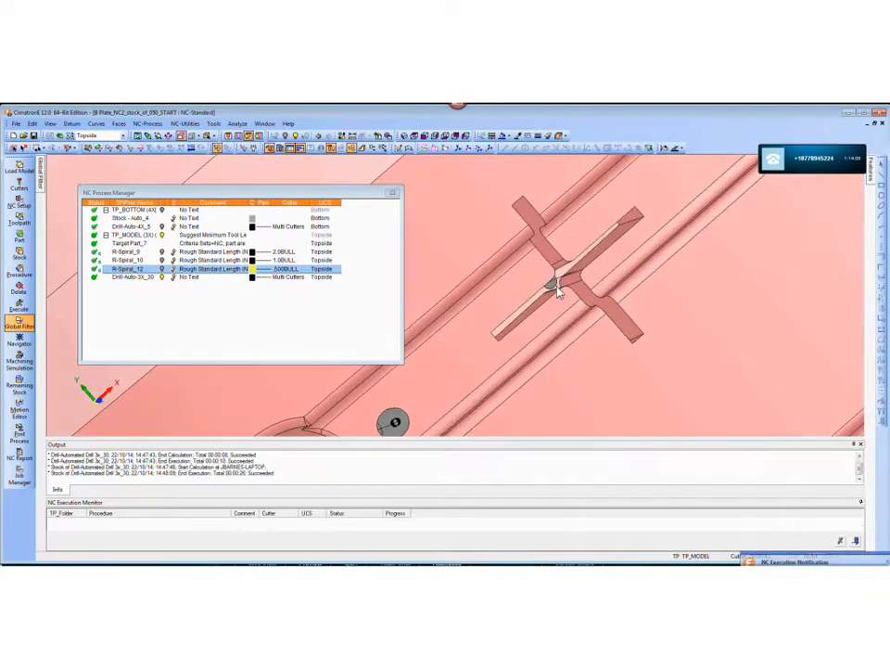
pyautogui.click(175, 270)
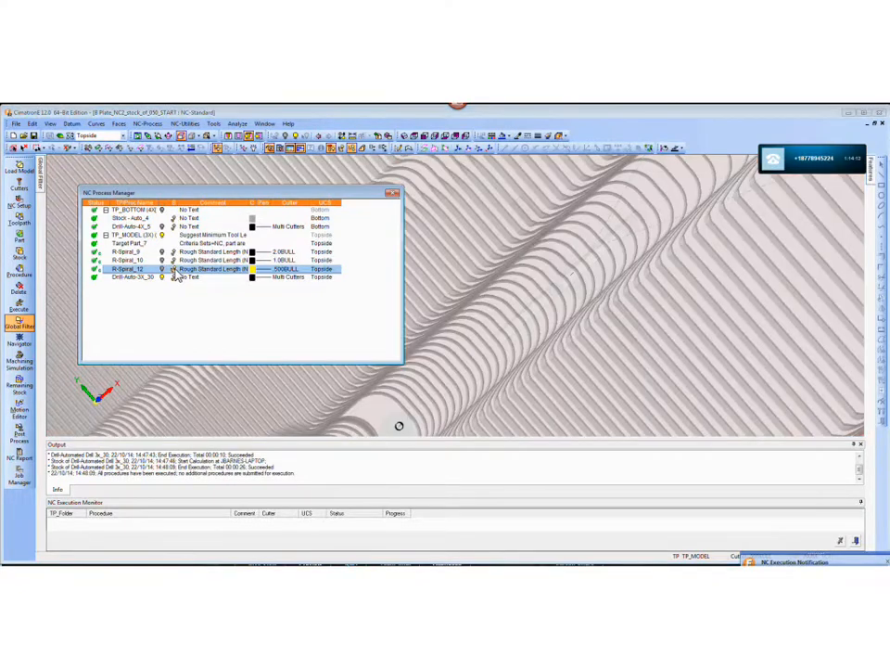
pyautogui.keyDown('ctrl'); pyautogui.moveTo(599, 277); pyautogui.dragTo(596, 221, button='middle'); pyautogui.keyUp('ctrl')
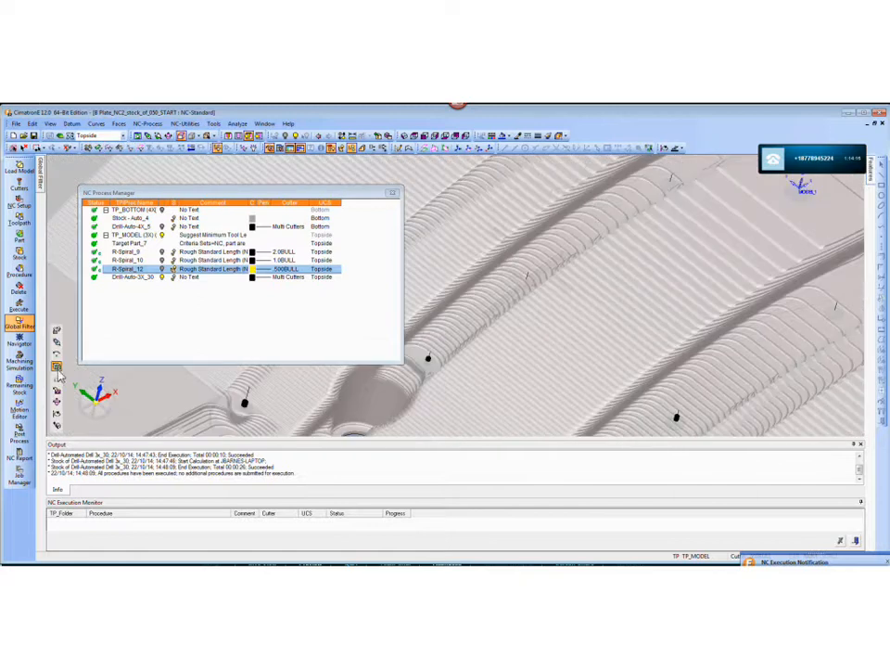
# Step: Cut a dynamic section through the stock and plate, running lengthwise along the cavity channel's row of holes
pyautogui.click(46, 282)
pyautogui.keyDown('ctrl'); pyautogui.moveTo(662, 309); pyautogui.dragTo(648, 267, button='middle'); pyautogui.keyUp('ctrl')
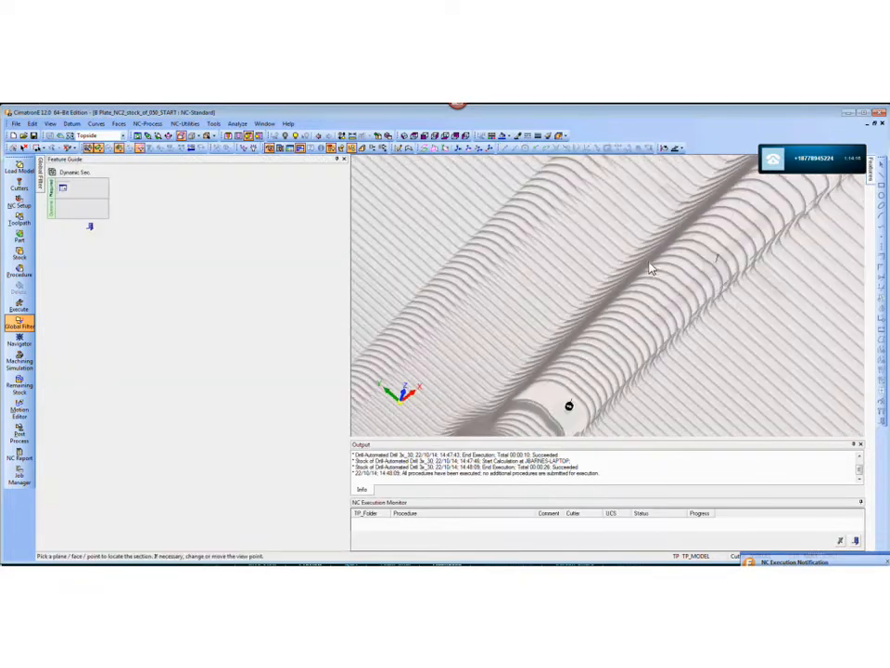
pyautogui.click(654, 331)
pyautogui.click(653, 303)
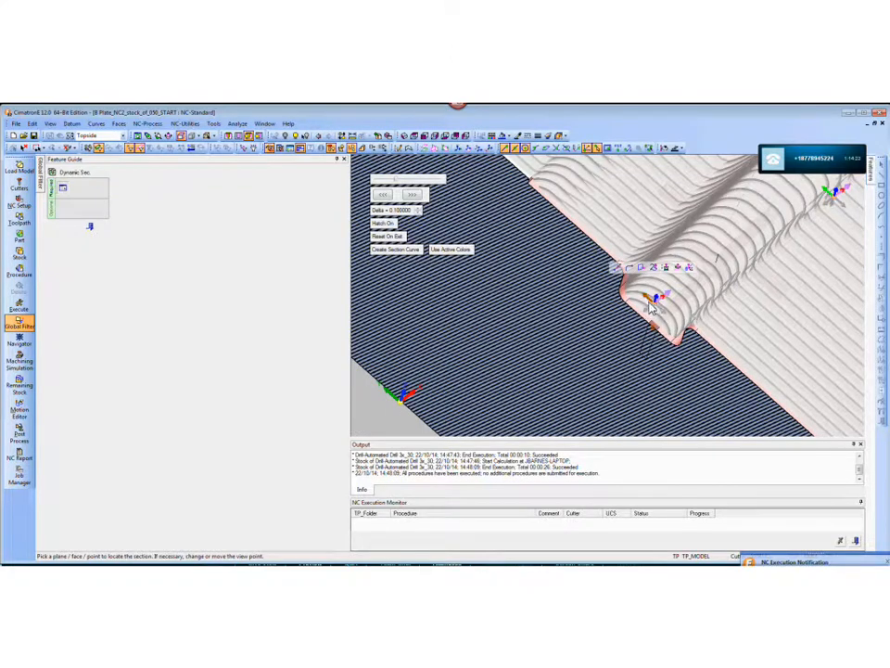
pyautogui.click(648, 300)
pyautogui.middleClick(684, 322)
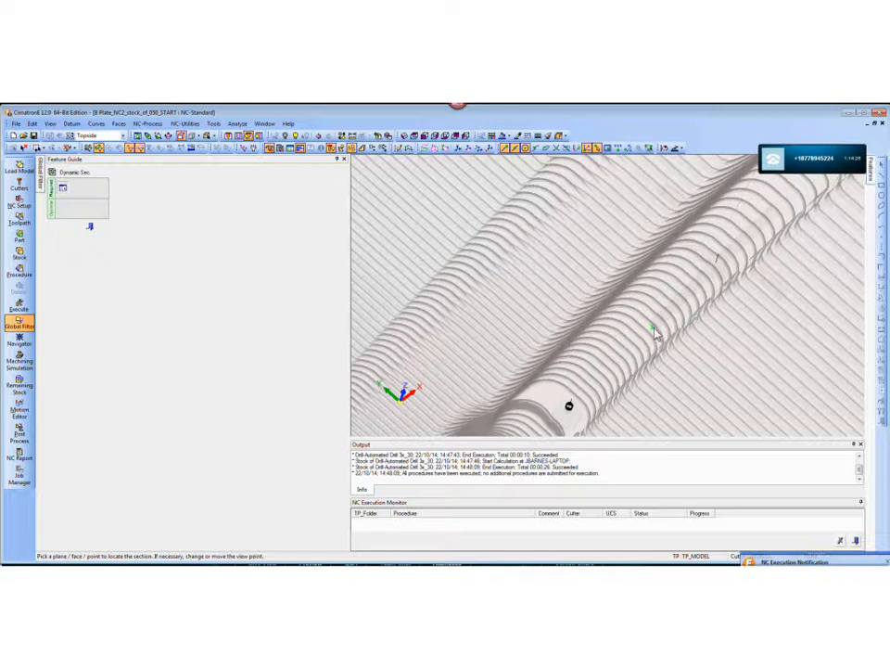
pyautogui.click(654, 335)
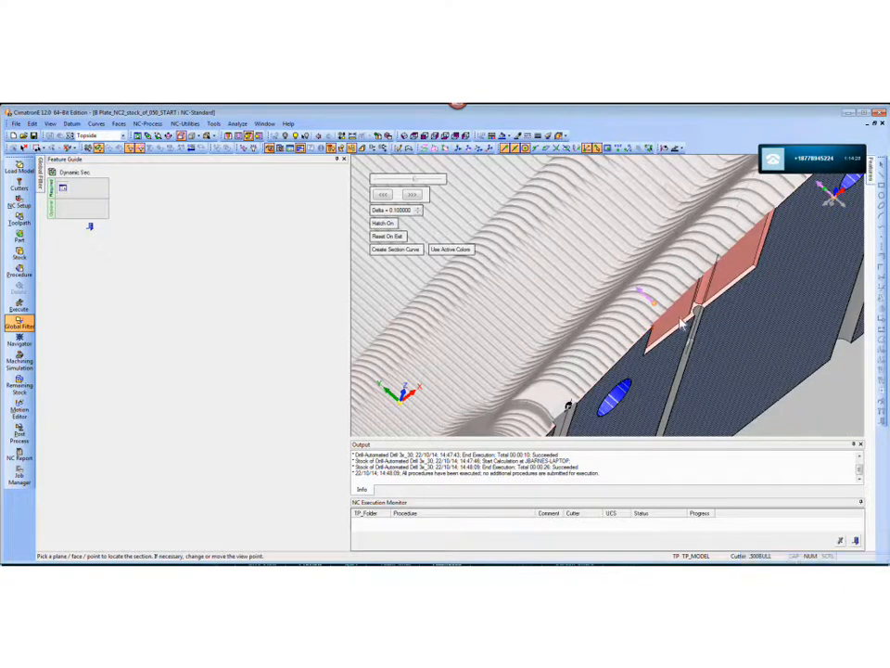
# Step: Examine the section at the cross-shaped pocket and the hole near the cavity's end, comparing drill motions with the remaining stock
pyautogui.moveTo(678, 321); pyautogui.dragTo(627, 300, button='middle')
pyautogui.moveTo(638, 242); pyautogui.dragTo(639, 325, button='middle')
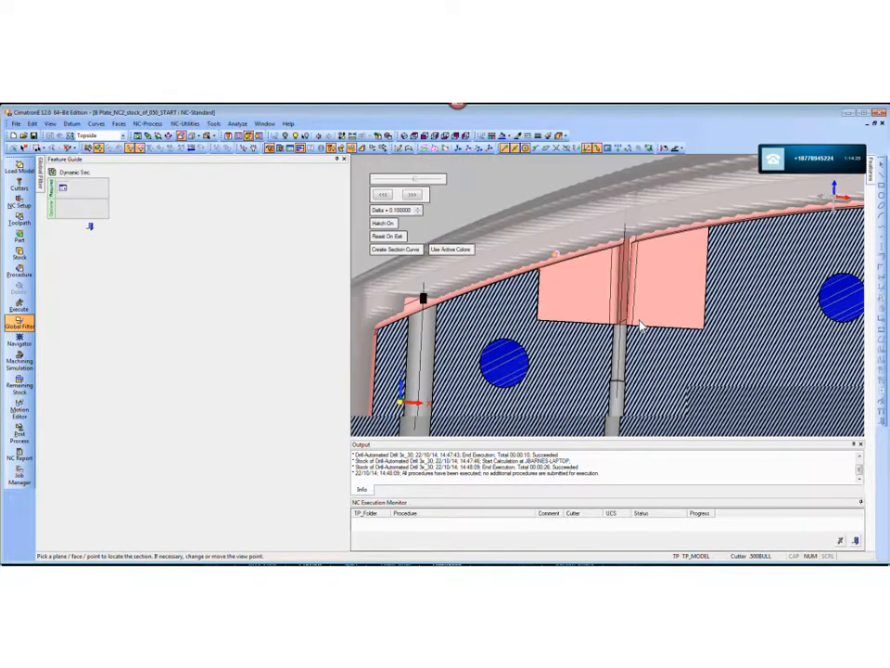
pyautogui.moveTo(628, 232); pyautogui.dragTo(629, 233, button='middle')
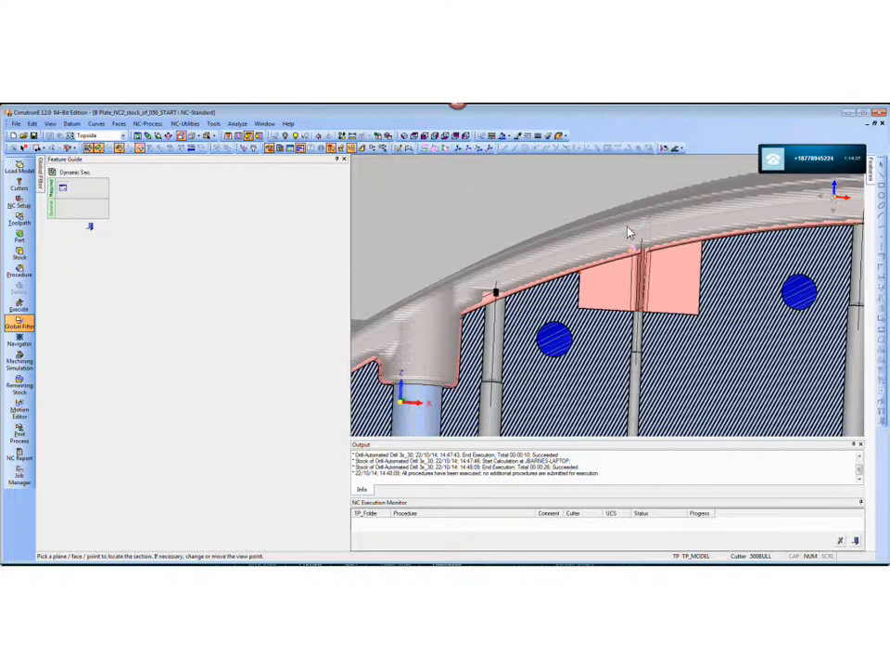
pyautogui.moveTo(628, 285)
pyautogui.keyDown('ctrl'); pyautogui.mouseDown(button='right')
pyautogui.moveTo(627, 240)
pyautogui.moveTo(635, 279)
pyautogui.mouseUp(button='right'); pyautogui.keyUp('ctrl')
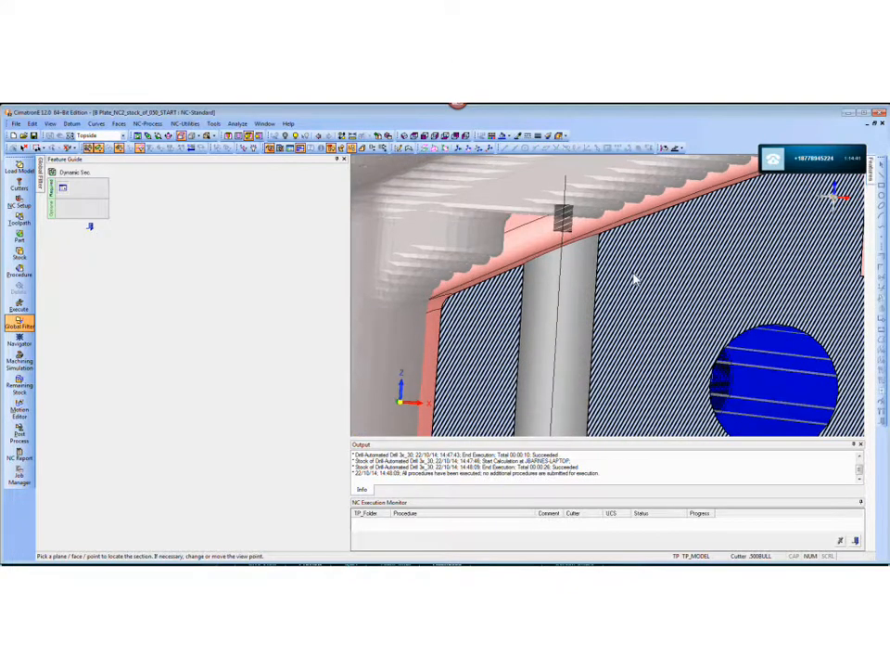
pyautogui.moveTo(636, 278)
pyautogui.keyDown('ctrl'); pyautogui.mouseDown()
pyautogui.moveTo(558, 239)
pyautogui.moveTo(573, 260)
pyautogui.mouseUp(); pyautogui.keyUp('ctrl')
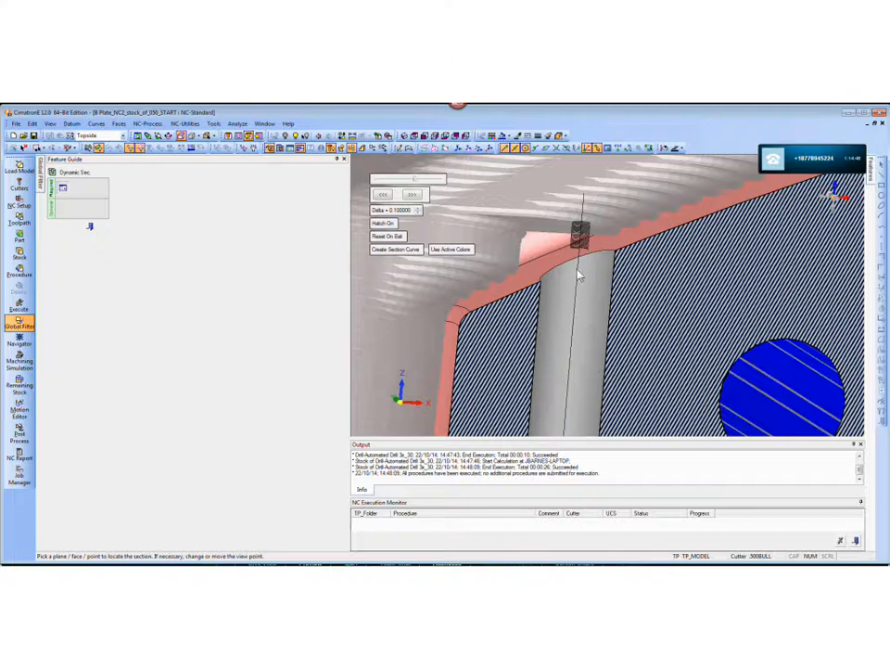
# Step: Examine the drill start points at the central holes and the full length of the sectioned plate
pyautogui.scroll(-8, 652, 252)
pyautogui.keyDown('ctrl'); pyautogui.moveTo(642, 358); pyautogui.dragTo(636, 323); pyautogui.keyUp('ctrl')
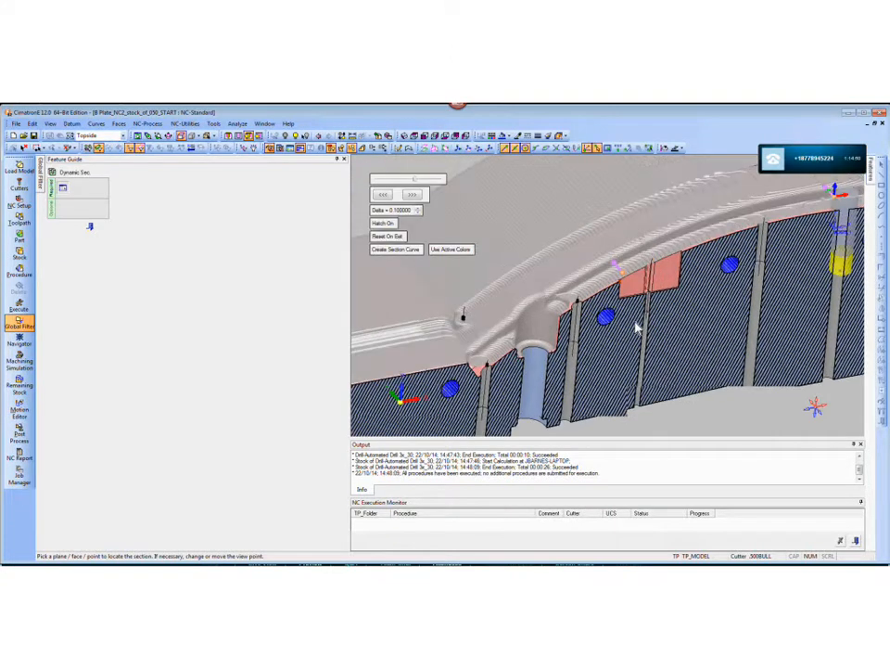
pyautogui.keyDown('ctrl'); pyautogui.moveTo(707, 253); pyautogui.dragTo(457, 328, button='middle'); pyautogui.keyUp('ctrl')
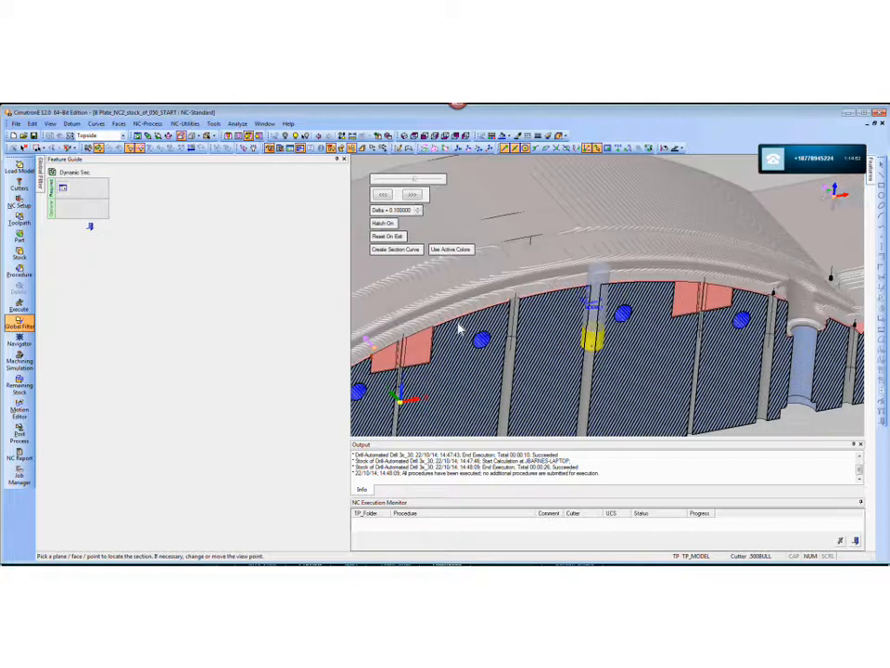
pyautogui.scroll(3, 614, 326)
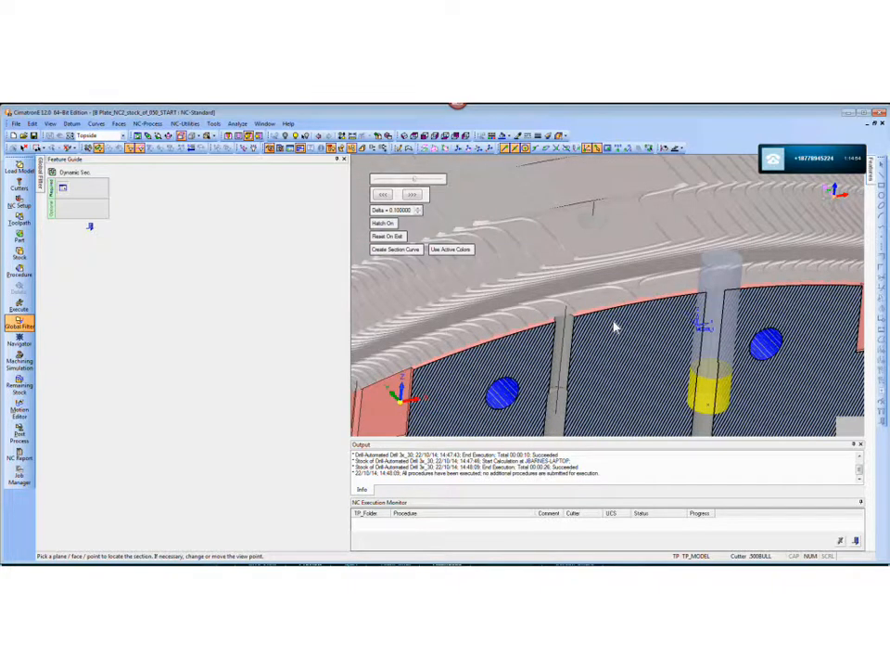
pyautogui.keyDown('ctrl'); pyautogui.moveTo(614, 326); pyautogui.dragTo(650, 295); pyautogui.keyUp('ctrl')
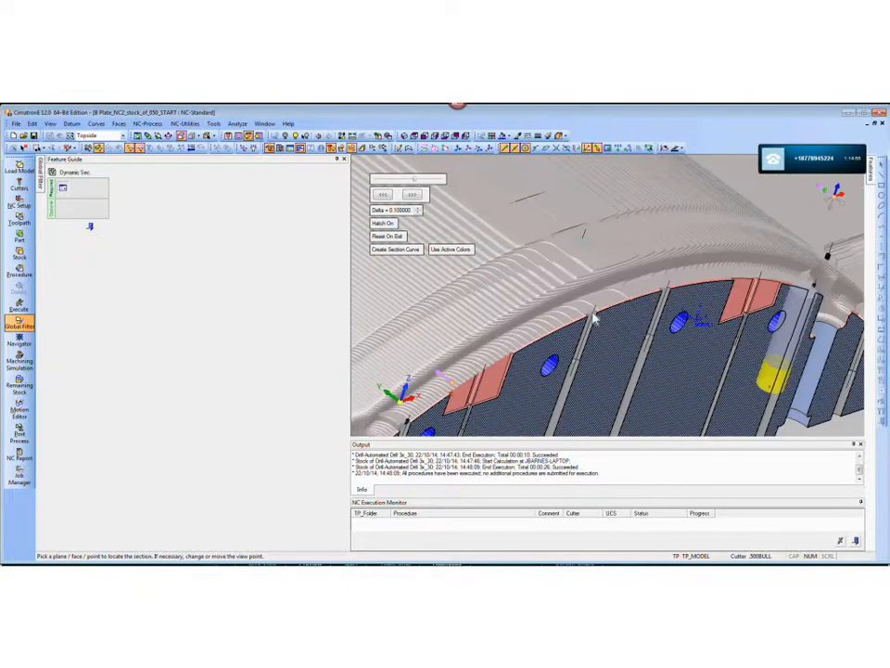
pyautogui.scroll(3, 603, 332)
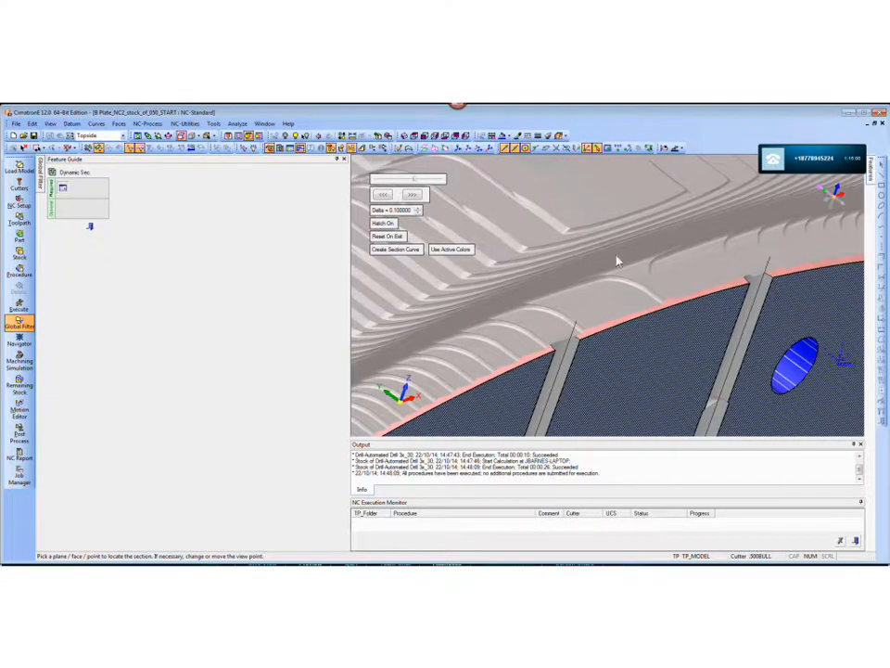
pyautogui.scroll(-3, 618, 262)
pyautogui.scroll(-4, 662, 391)
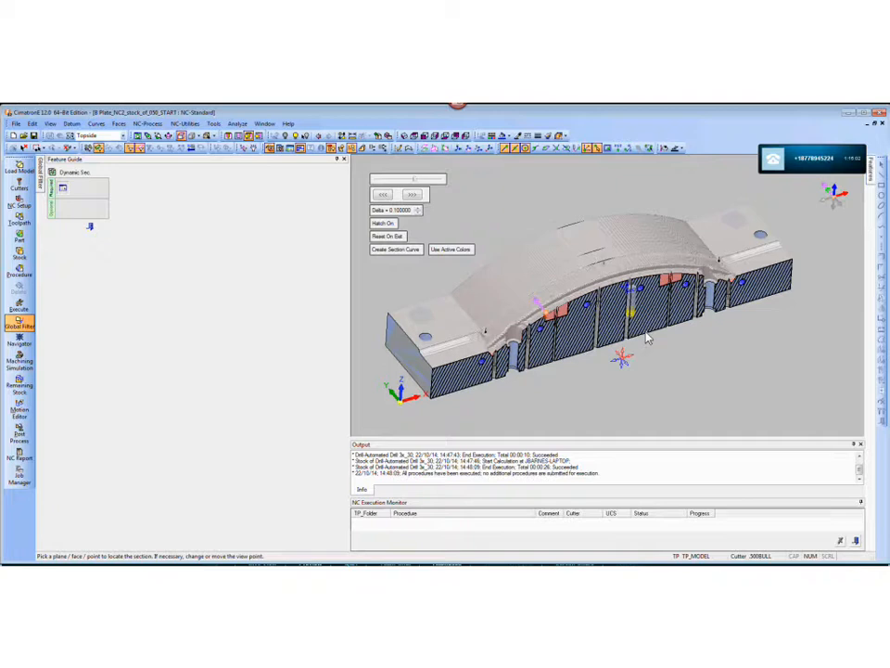
pyautogui.scroll(1, 621, 342)
pyautogui.scroll(2, 560, 345)
pyautogui.moveTo(560, 345); pyautogui.dragTo(605, 305, button='middle')
pyautogui.scroll(1, 605, 284)
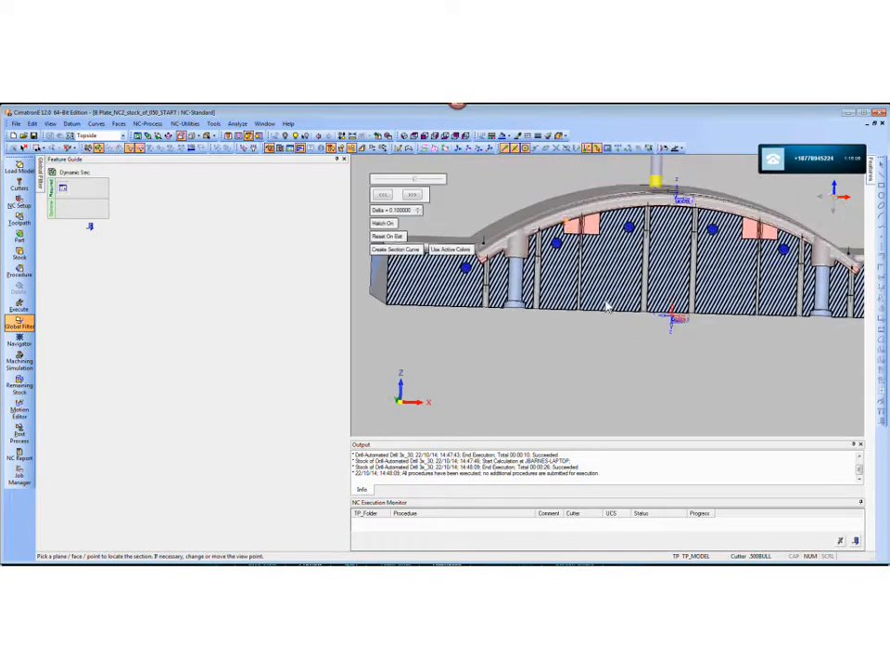
# Step: Examine the sectioned plate's end holes and full section, leave the section view, and hide the Drill-Auto-3X_30 motions
pyautogui.scroll(1, 575, 289)
pyautogui.scroll(1, 533, 269)
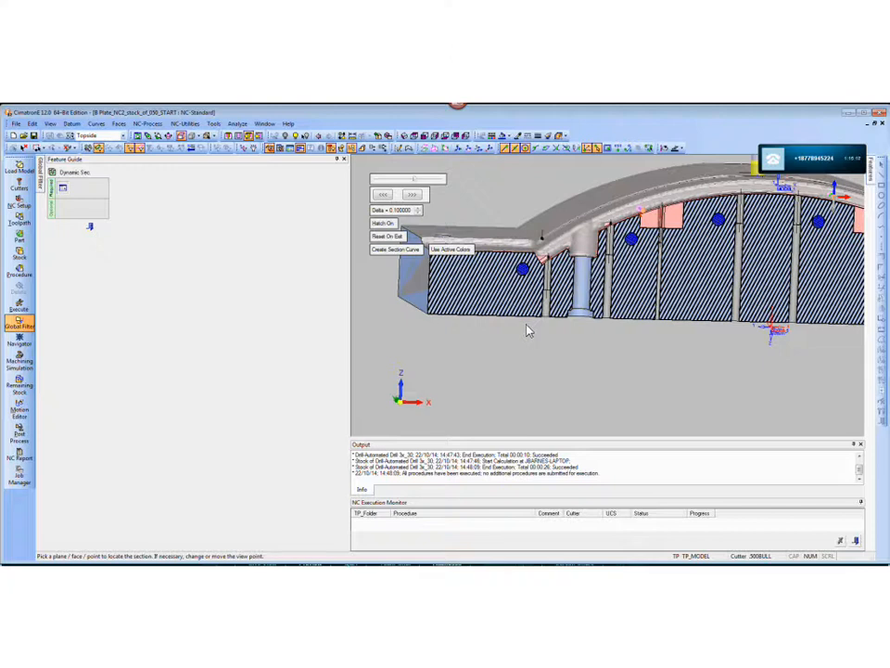
pyautogui.scroll(-2, 620, 223)
pyautogui.moveTo(666, 287); pyautogui.dragTo(709, 319, button='middle')
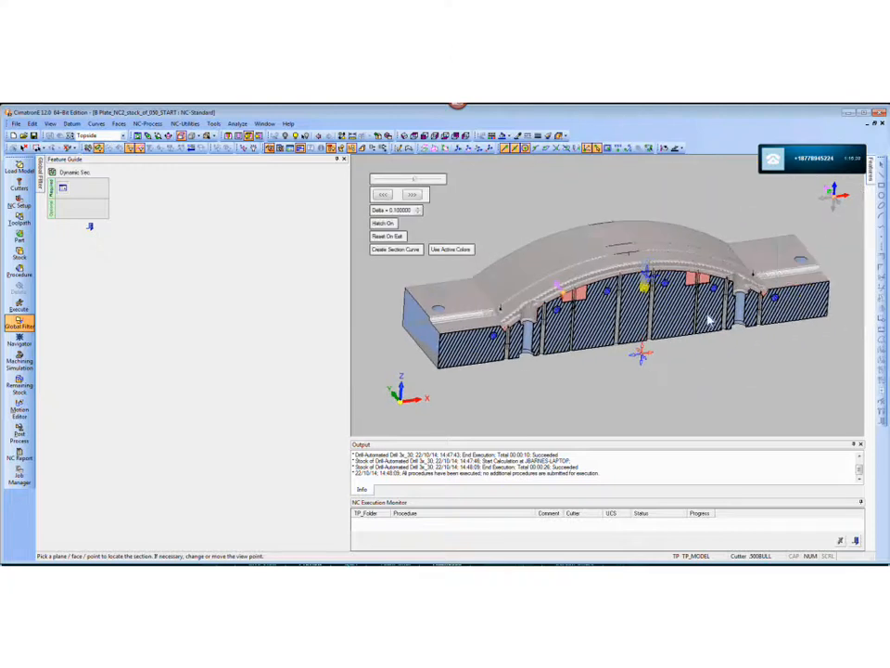
pyautogui.scroll(-1, 627, 339)
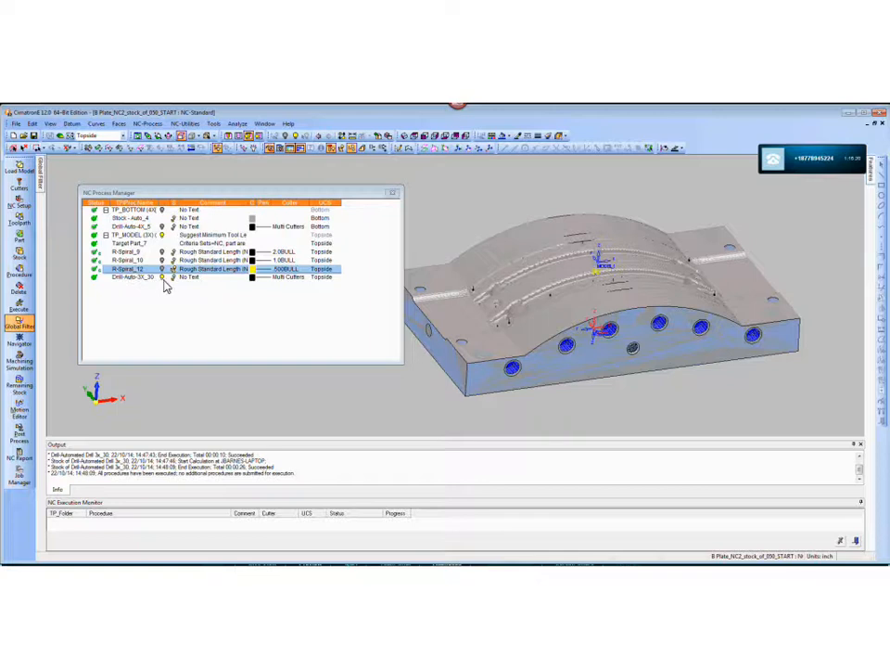
pyautogui.click(164, 278)
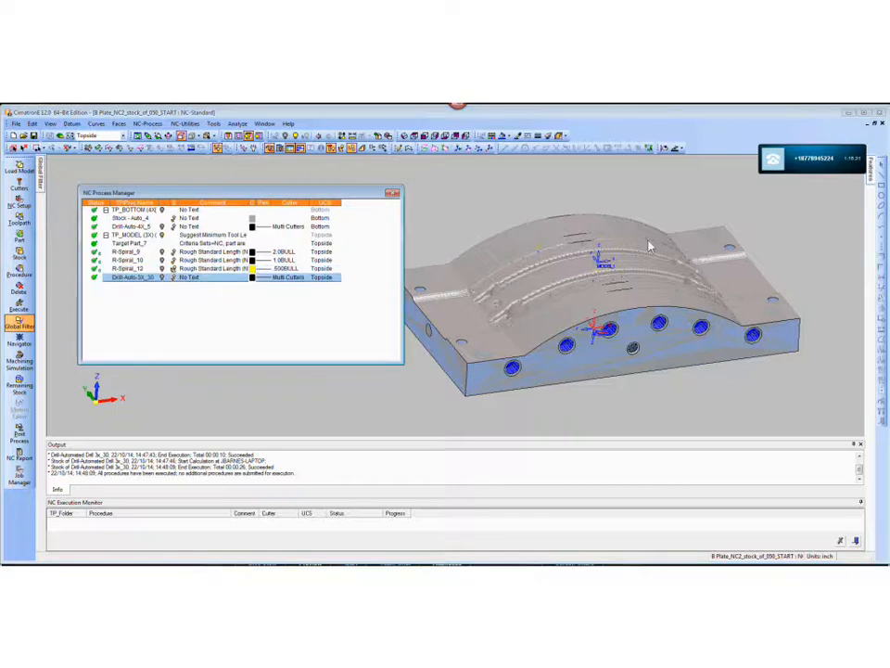
# Step: Close the current plate file without saving and open B Plate_NC2_stock_of_050_finished_w_holders_gouge_check.elt
pyautogui.click(880, 123)
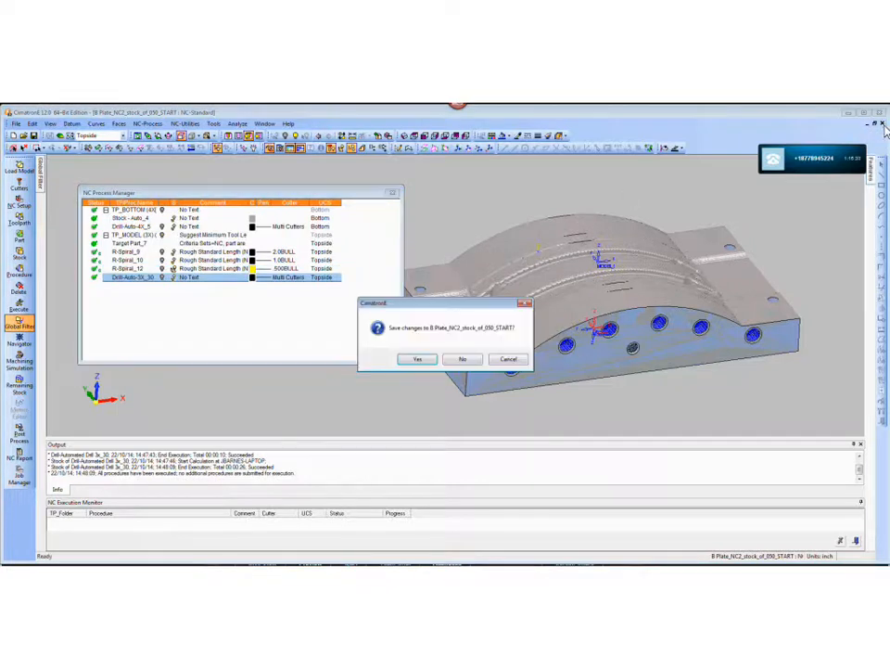
pyautogui.click(462, 358)
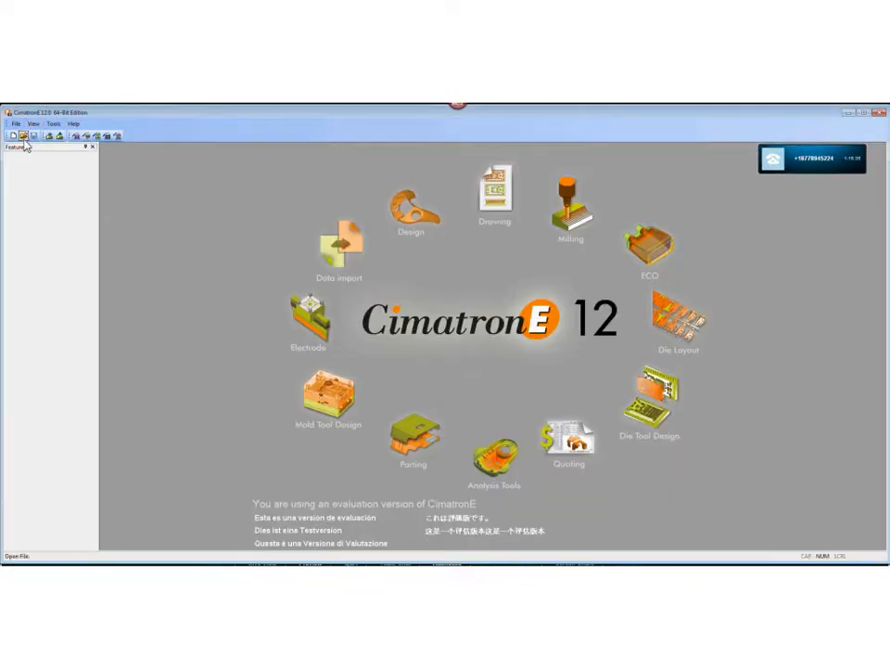
pyautogui.click(23, 136)
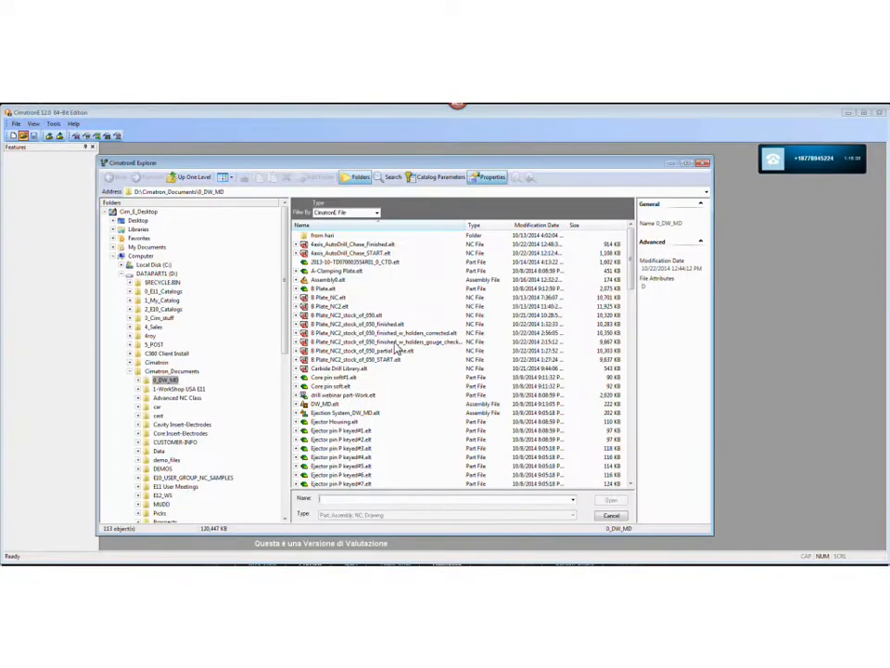
pyautogui.click(408, 341)
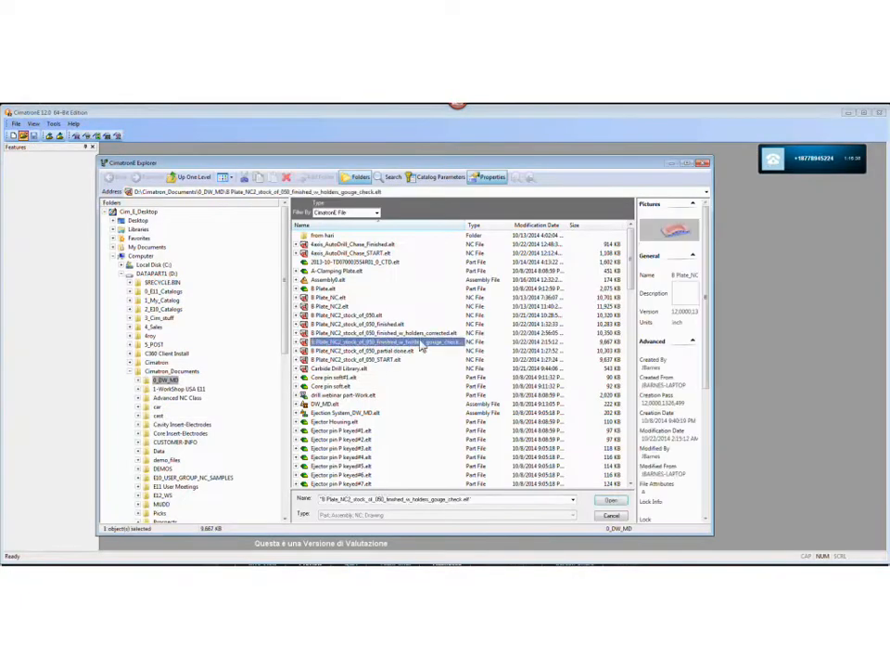
pyautogui.click(612, 501)
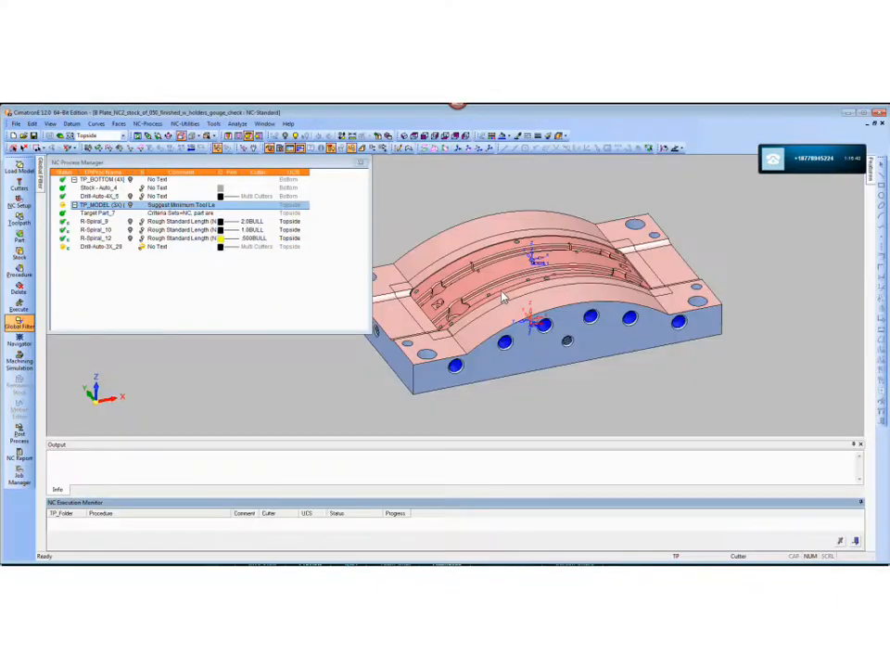
# Step: Examine the face selection of Target Part_7, looking at the holes at the cavity and plate corners, and accept it
pyautogui.moveTo(560, 311); pyautogui.dragTo(600, 318, button='middle')
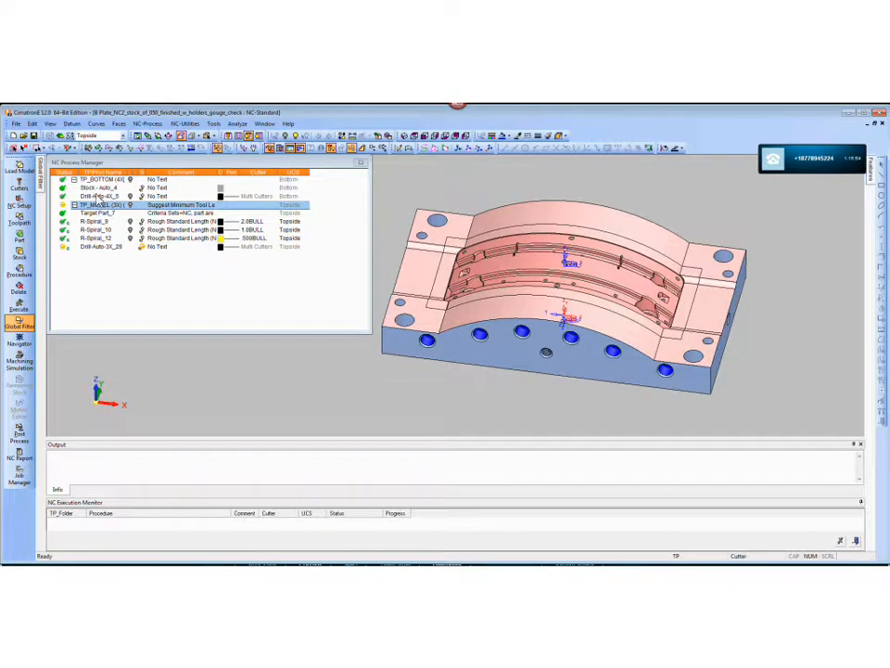
pyautogui.click(97, 214)
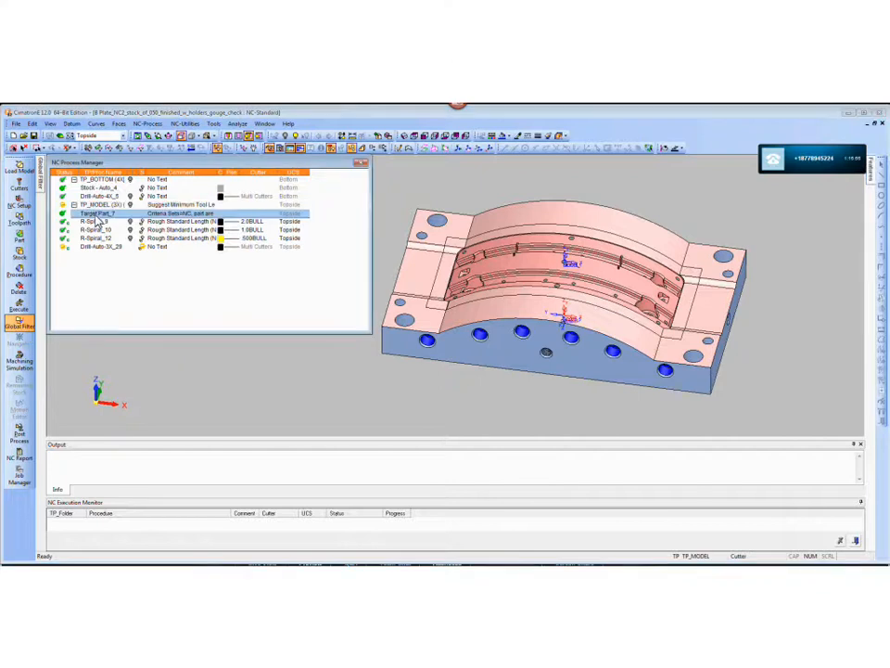
pyautogui.doubleClick(97, 215)
pyautogui.moveTo(588, 363); pyautogui.dragTo(502, 342, button='middle')
pyautogui.scroll(2, 492, 325)
pyautogui.moveTo(481, 304); pyautogui.dragTo(638, 303, button='middle')
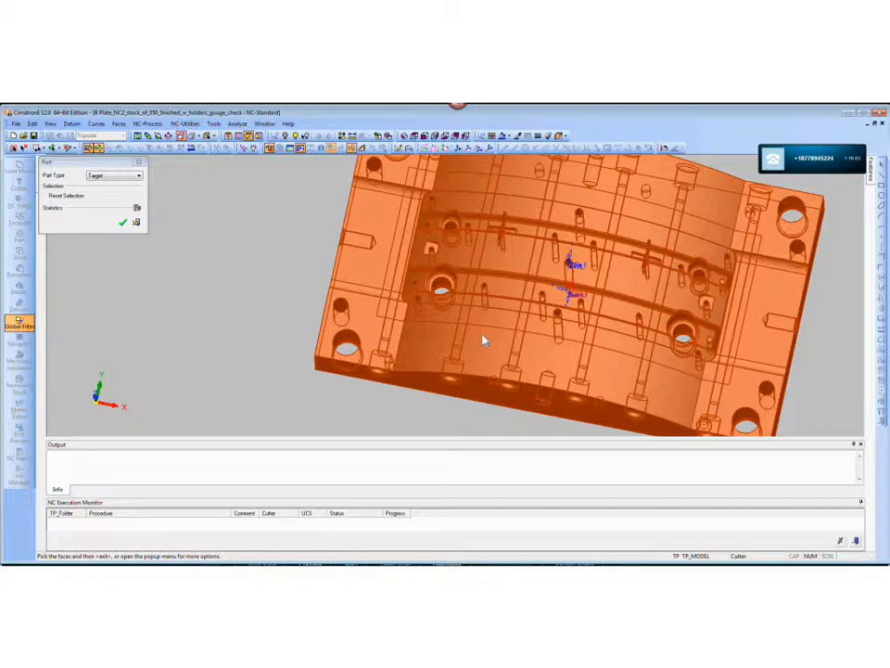
pyautogui.moveTo(485, 342); pyautogui.dragTo(358, 312, button='middle')
pyautogui.scroll(4, 618, 316)
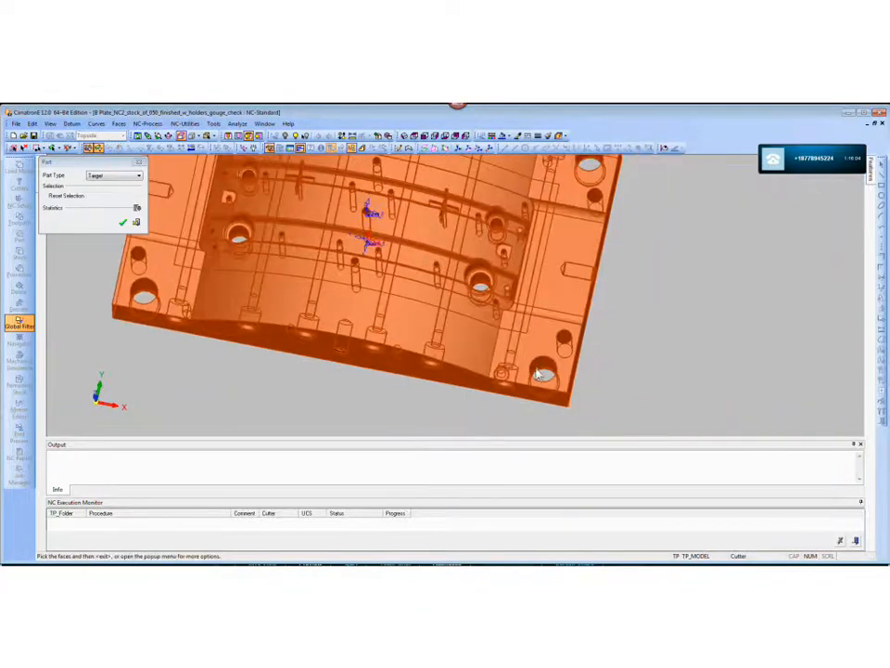
pyautogui.scroll(2, 618, 315)
pyautogui.moveTo(619, 315); pyautogui.dragTo(482, 333, button='middle')
pyautogui.scroll(-10, 488, 321)
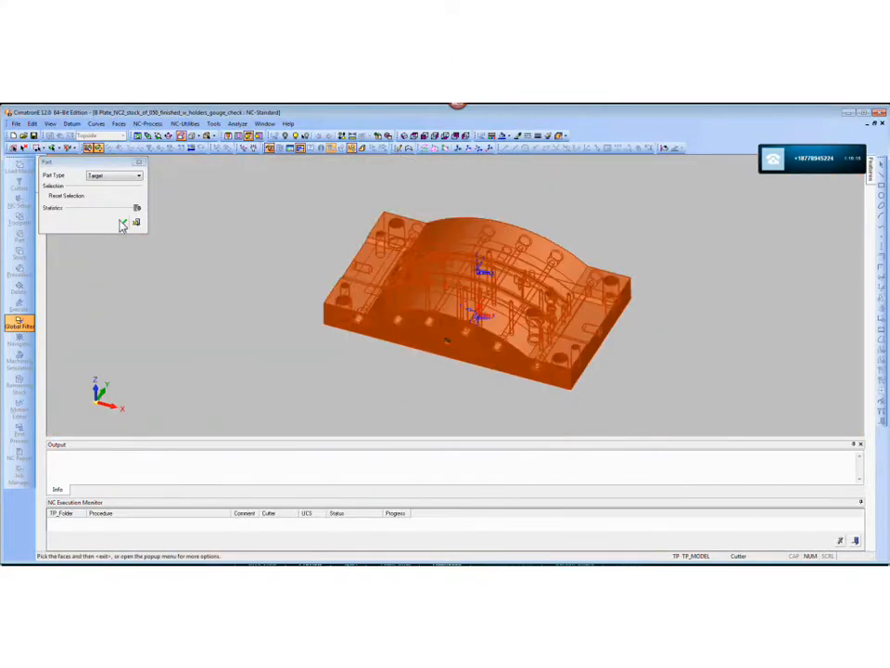
pyautogui.click(122, 221)
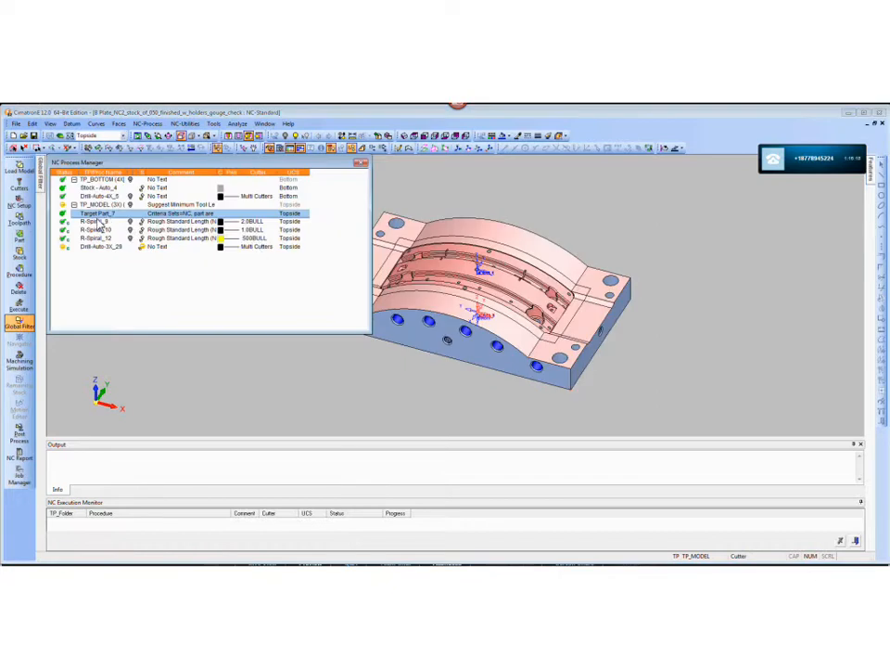
# Step: Execute the Drill-Automated Drill 3x_29 procedure and check the output log for the cutter clear length required to prevent gouging
pyautogui.click(100, 248)
pyautogui.rightClick(101, 250)
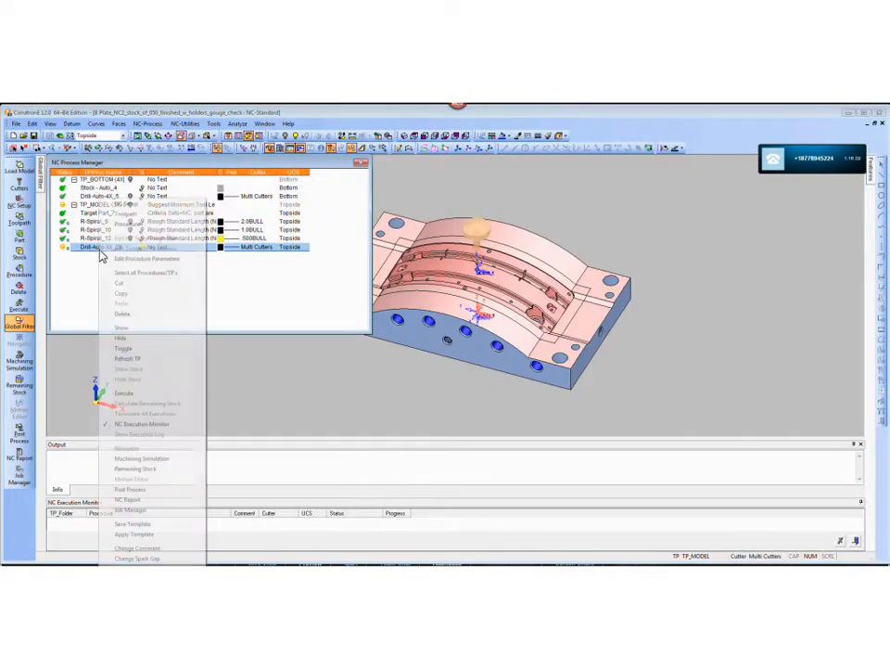
pyautogui.click(125, 401)
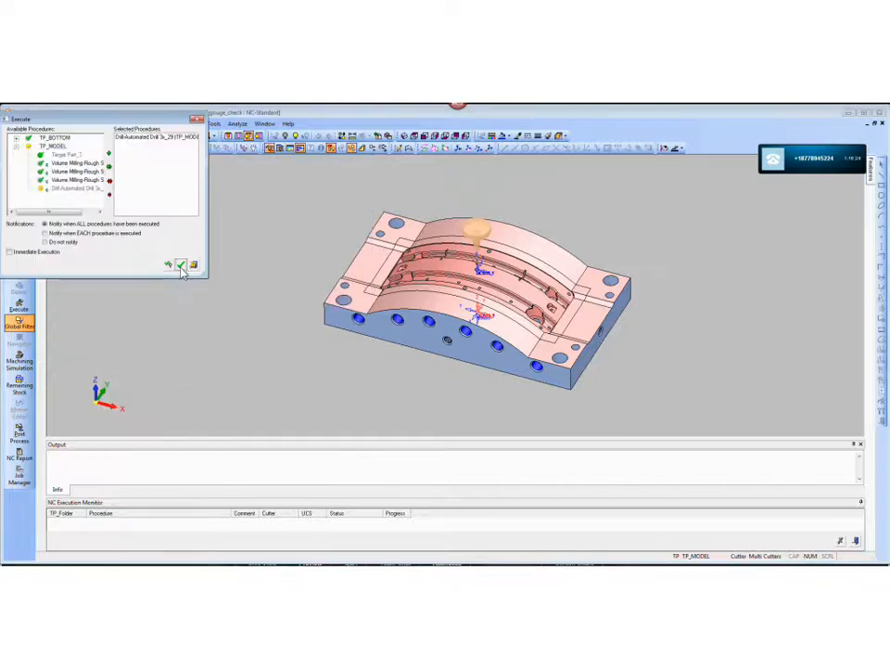
pyautogui.click(179, 264)
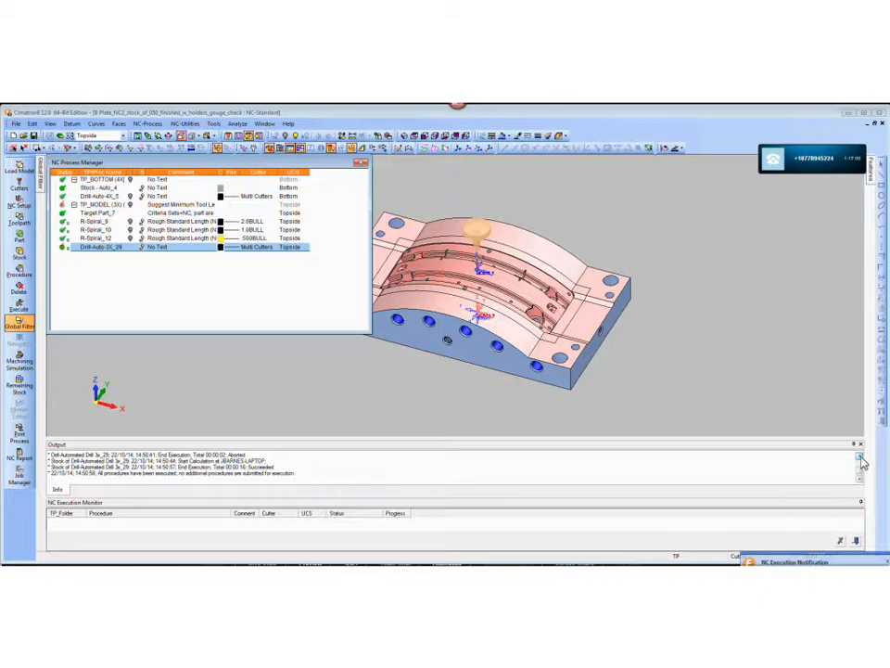
pyautogui.scroll(2, 861, 461)
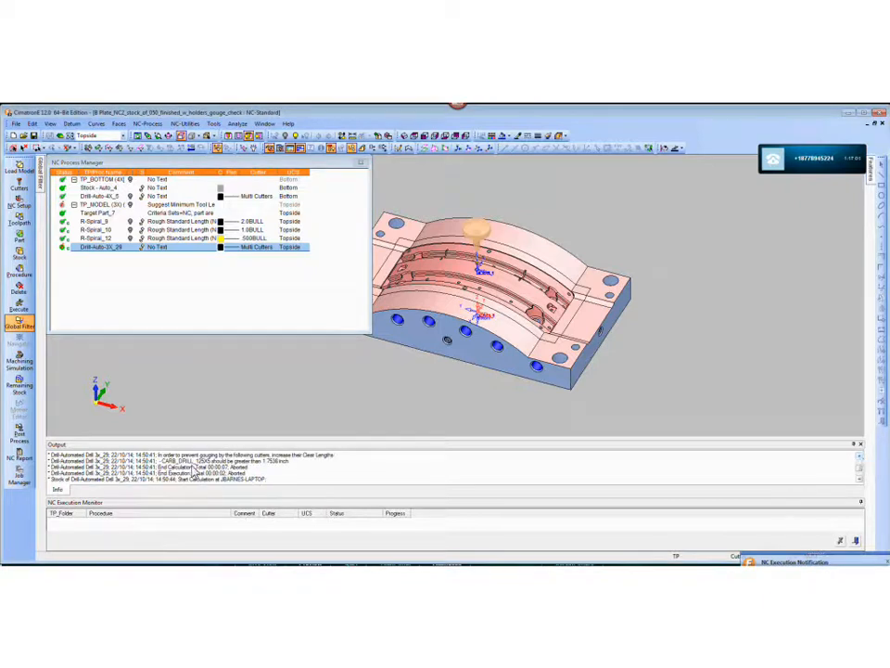
pyautogui.moveTo(162, 461); pyautogui.dragTo(294, 472)
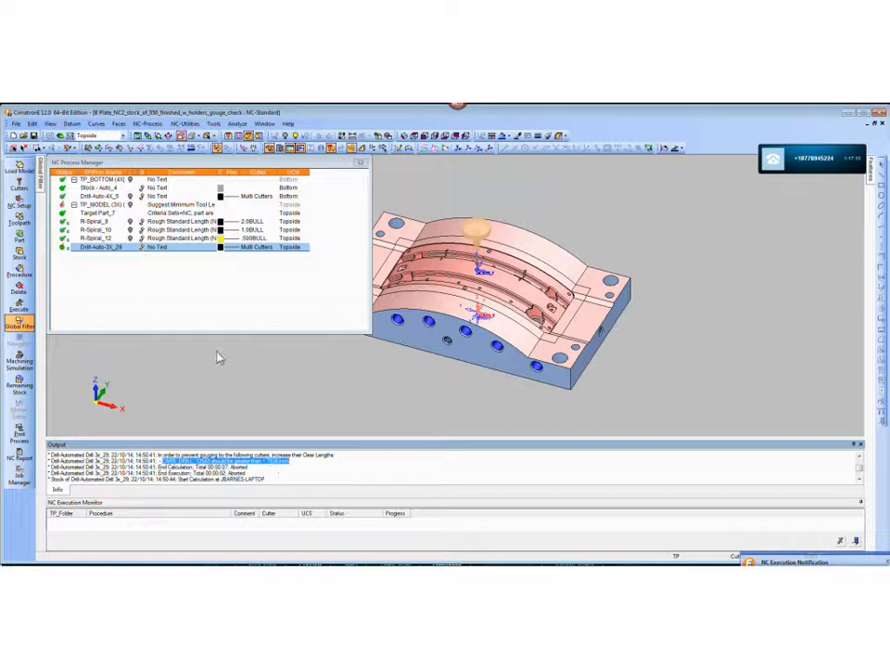
# Step: Sort the cutter library by diameter and set the clear length of CARB_DRILL_125X5 to 1.8, accepting the update of the in-use cutter
pyautogui.click(19, 187)
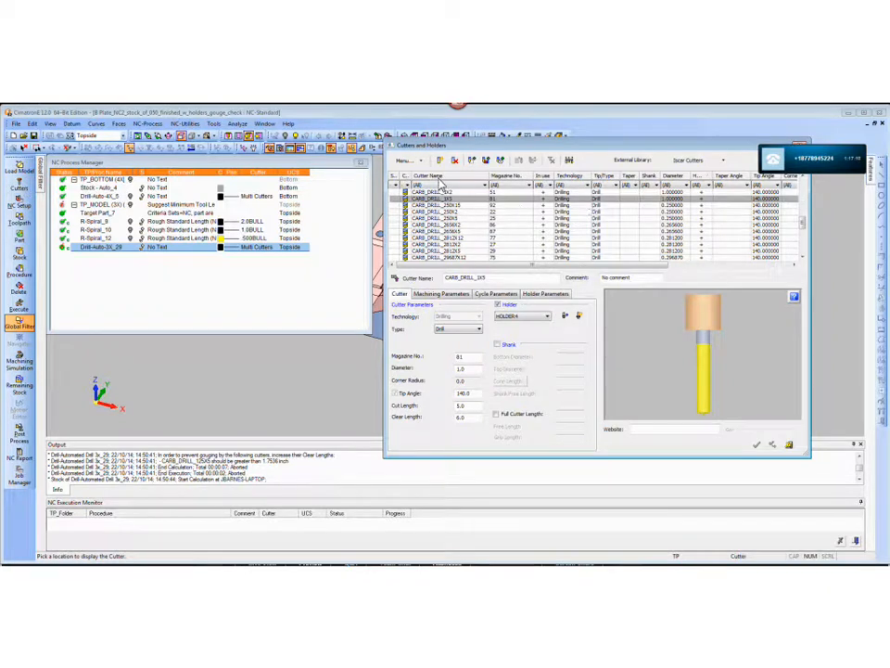
pyautogui.click(673, 178)
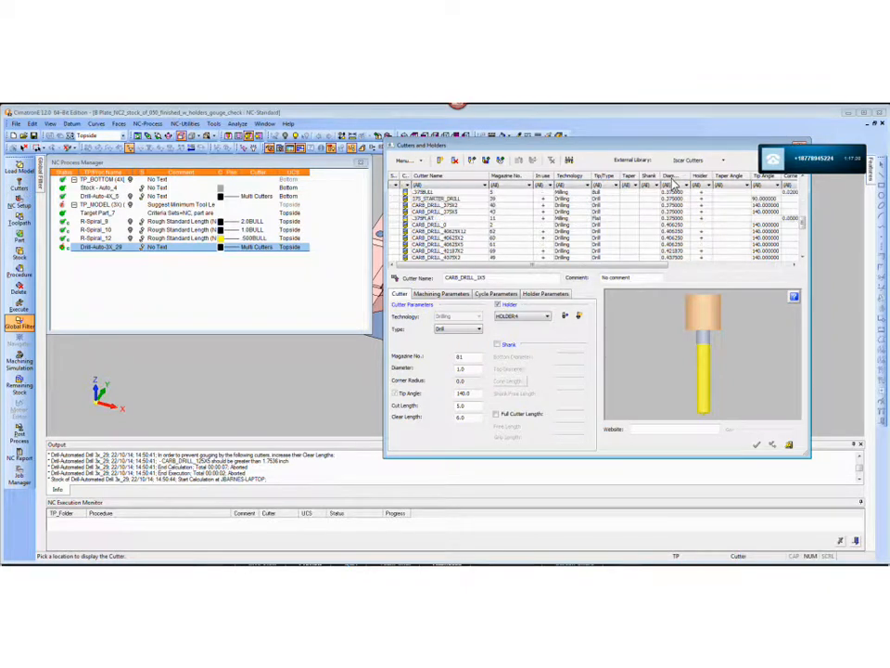
pyautogui.scroll(2, 793, 200)
pyautogui.moveTo(803, 216); pyautogui.dragTo(810, 184)
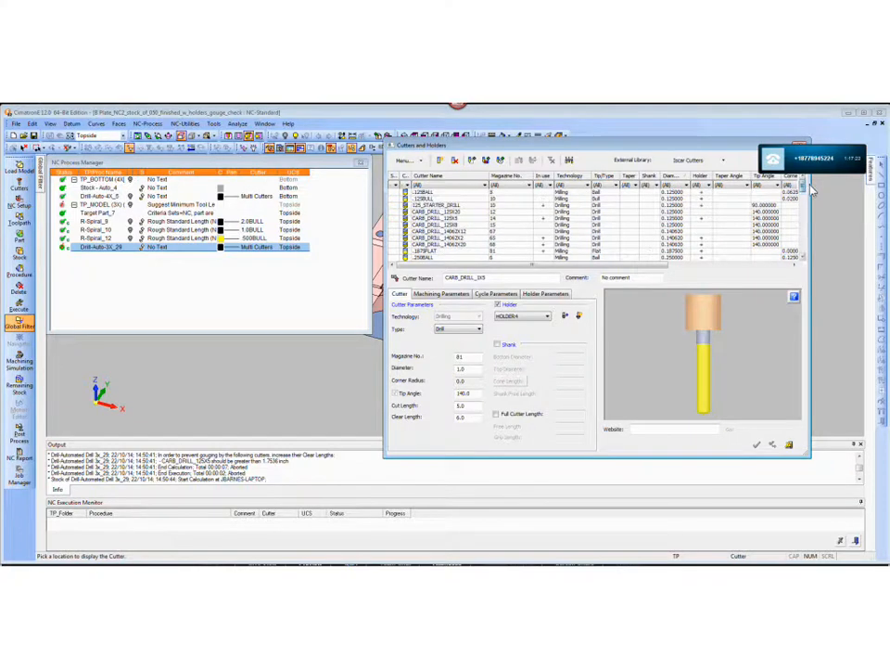
pyautogui.click(464, 219)
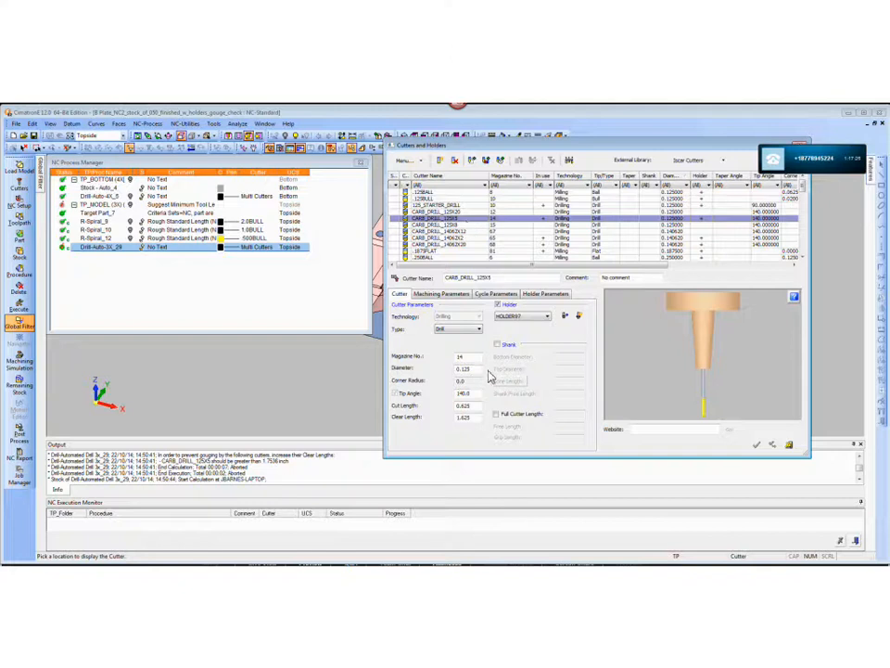
pyautogui.doubleClick(463, 418)
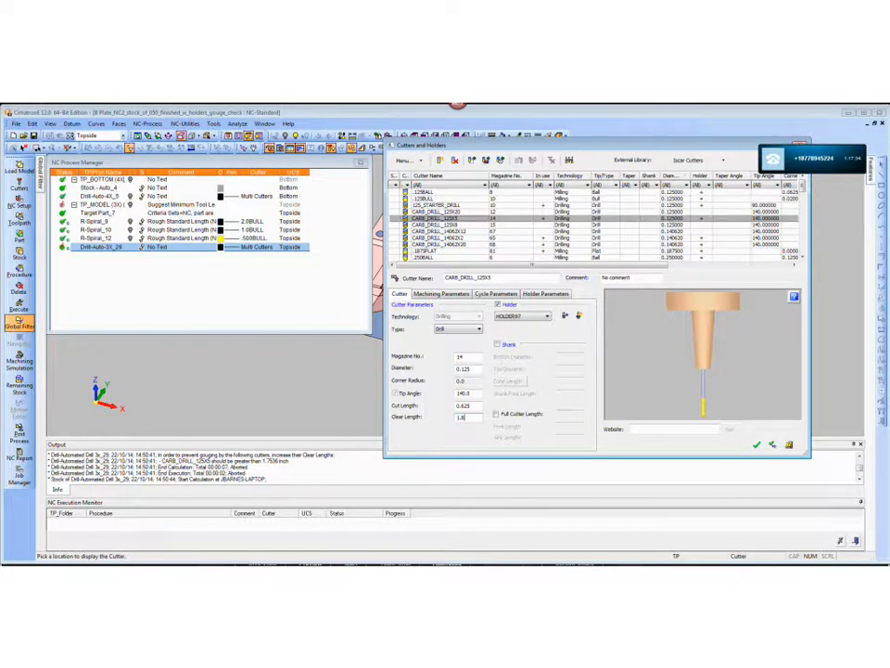
pyautogui.click(757, 446)
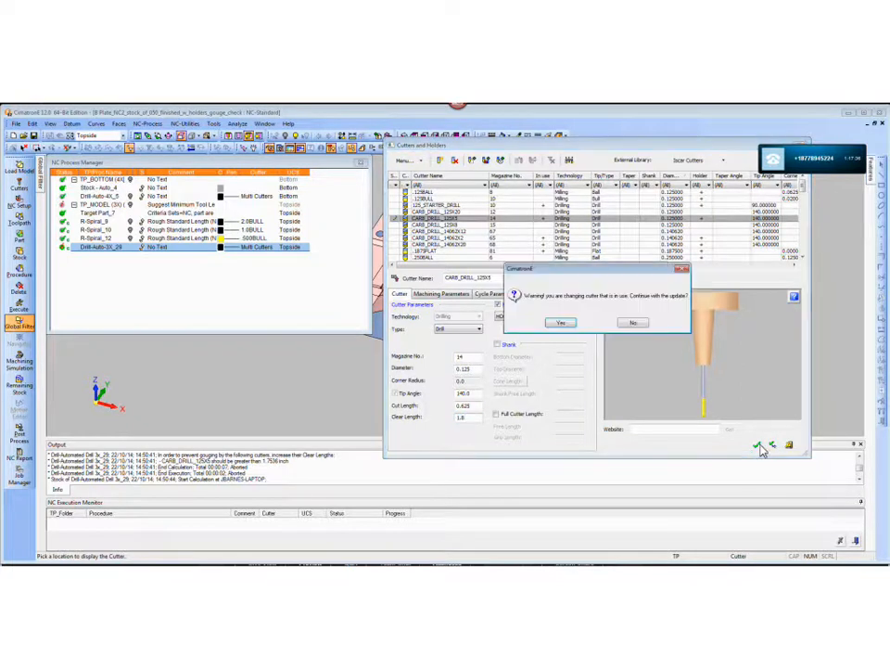
pyautogui.click(563, 325)
pyautogui.click(559, 325)
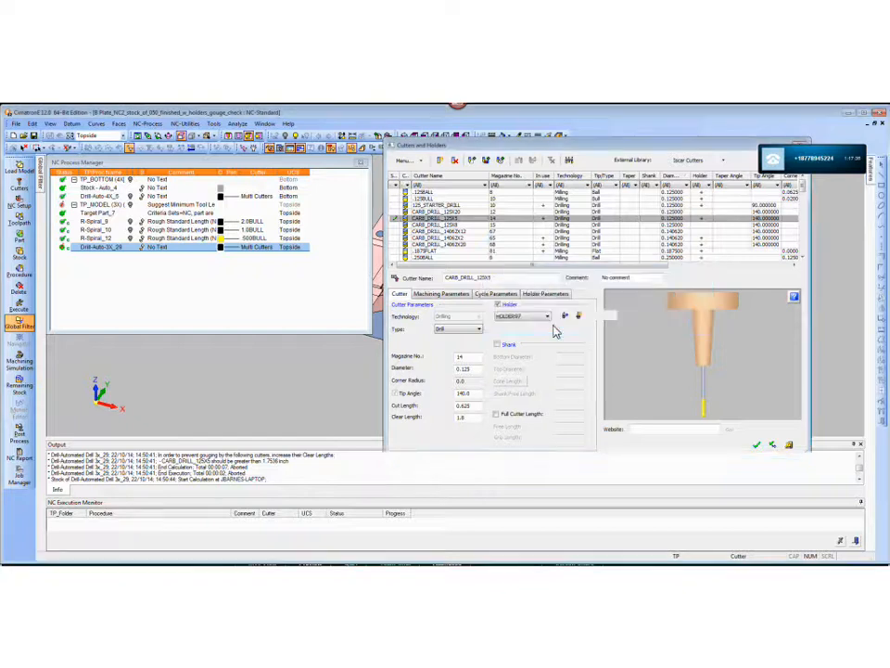
# Step: Execute the Drill-Automated Drill 3x_29 procedure again with the lengthened drill
pyautogui.rightClick(119, 254)
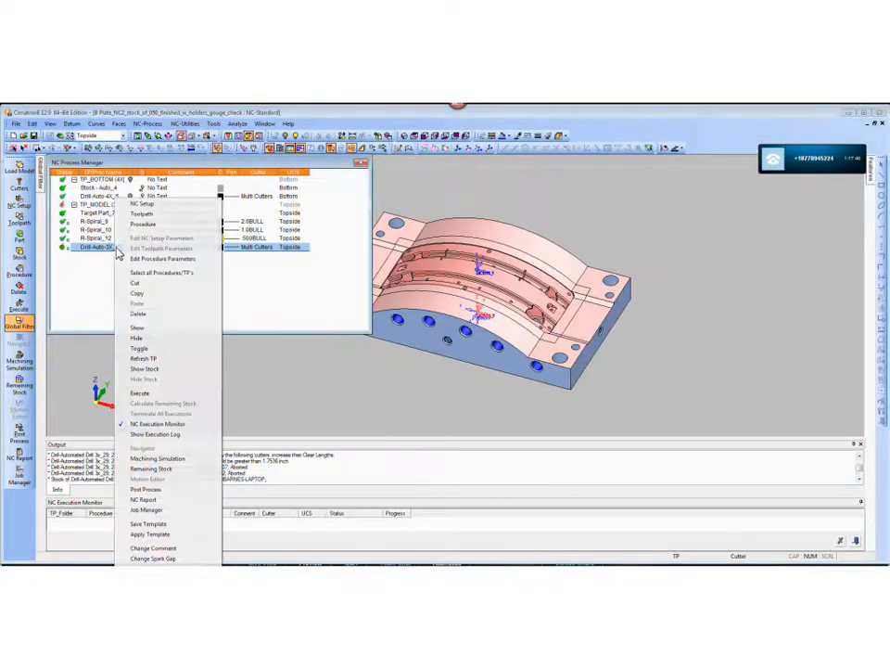
pyautogui.click(139, 392)
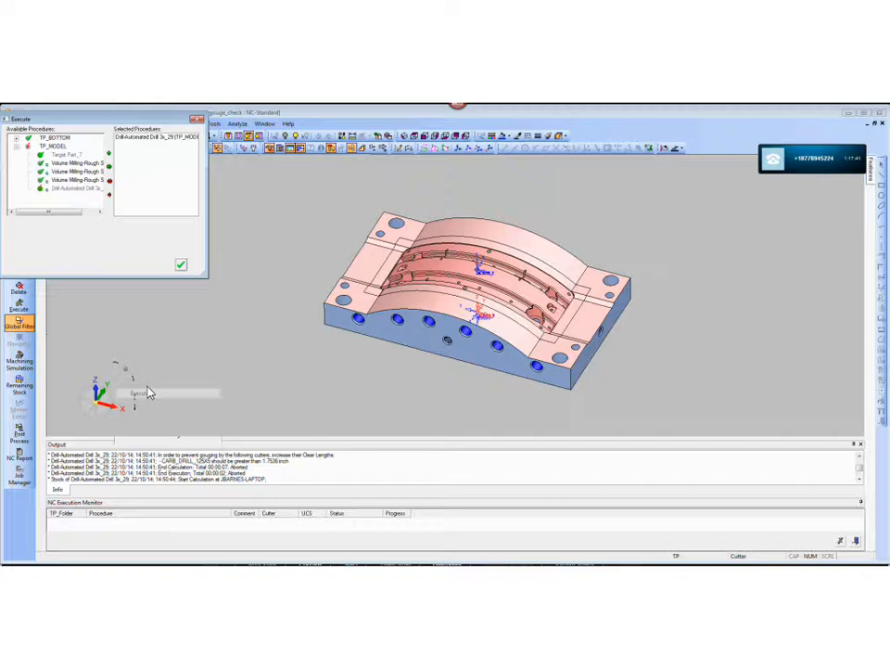
pyautogui.click(181, 264)
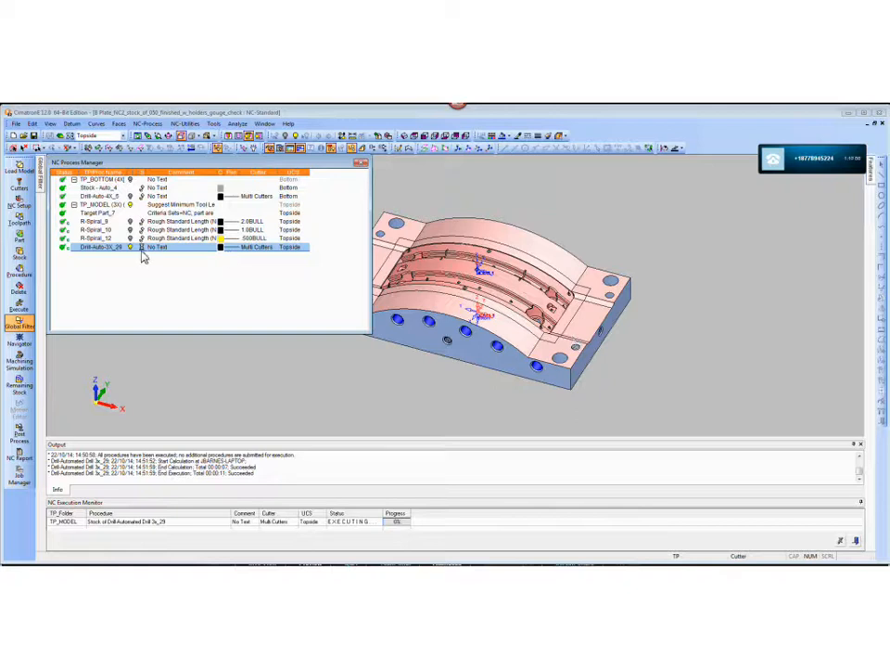
# Step: Examine the calculated drill motions at the cavity-end holes and over the whole plate
pyautogui.scroll(5, 616, 235)
pyautogui.scroll(5, 589, 349)
pyautogui.moveTo(590, 349)
pyautogui.mouseDown(button='middle')
pyautogui.moveTo(579, 282)
pyautogui.moveTo(604, 254)
pyautogui.mouseUp(button='middle')
pyautogui.scroll(-3, 603, 255)
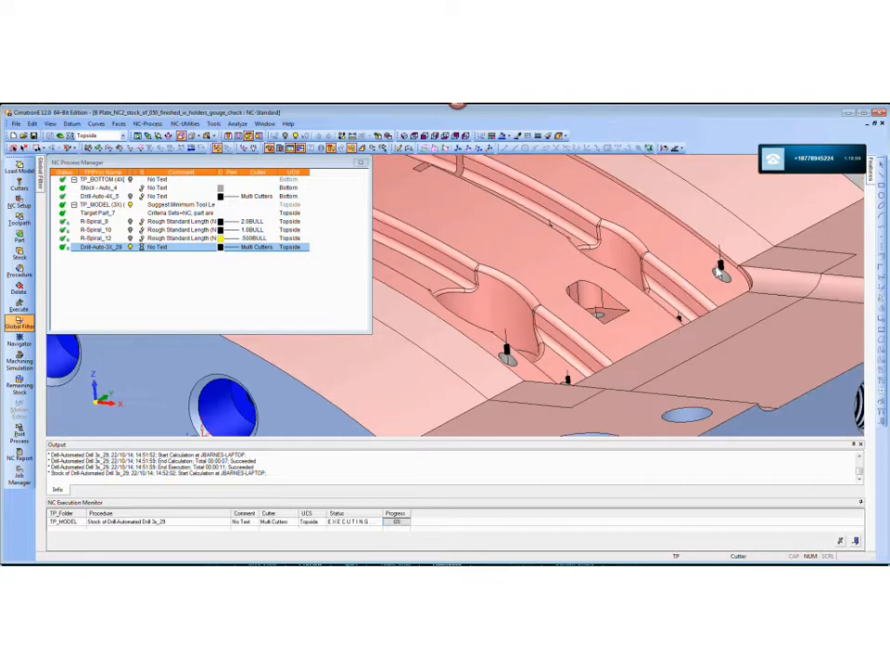
pyautogui.scroll(-5, 542, 387)
pyautogui.moveTo(543, 387); pyautogui.dragTo(691, 316, button='middle')
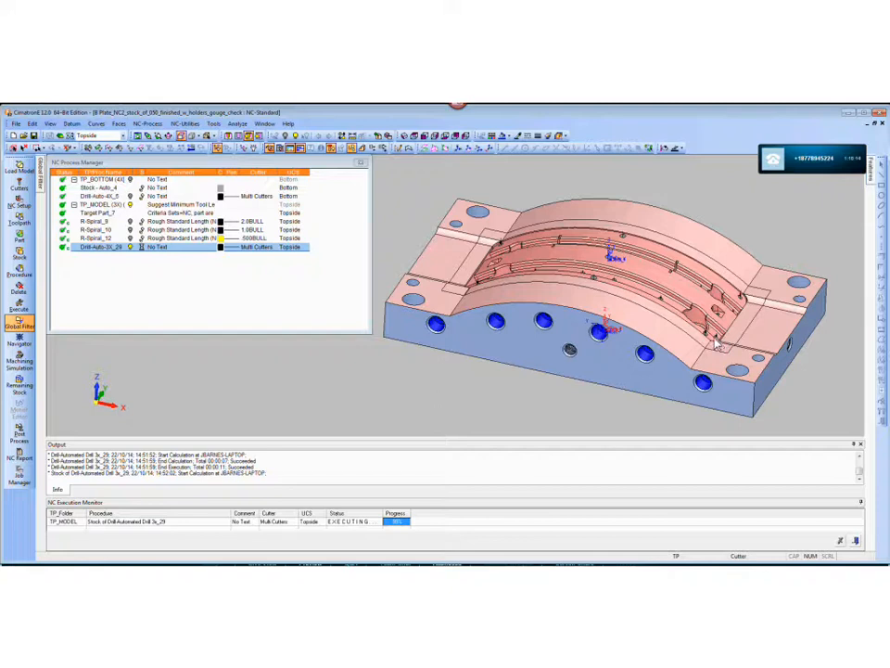
# Step: Launch the machining simulation of Drill-Automated Drill 3x_29 with material removal, part checking and the Haas_VF6 machine
pyautogui.rightClick(99, 255)
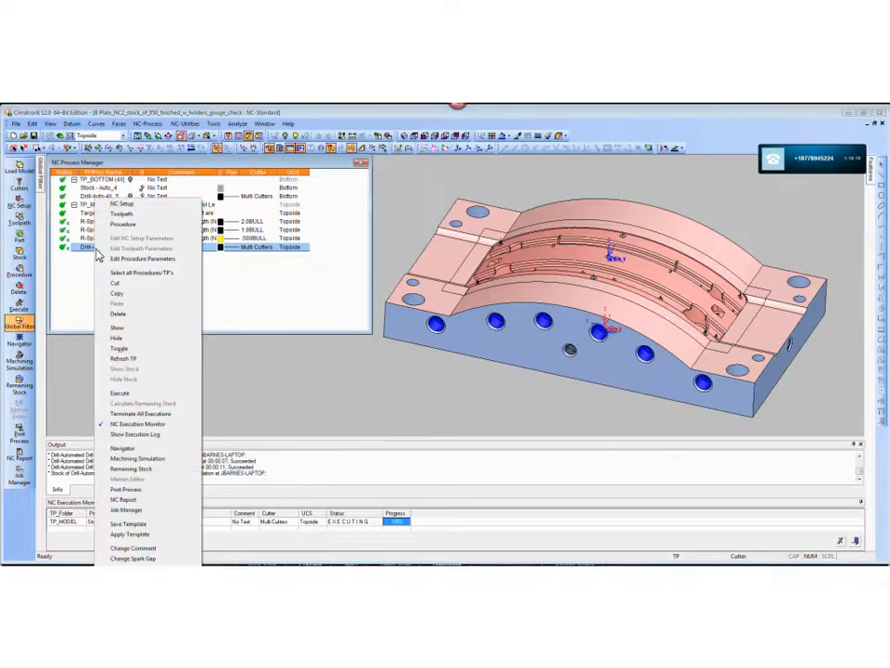
pyautogui.click(137, 458)
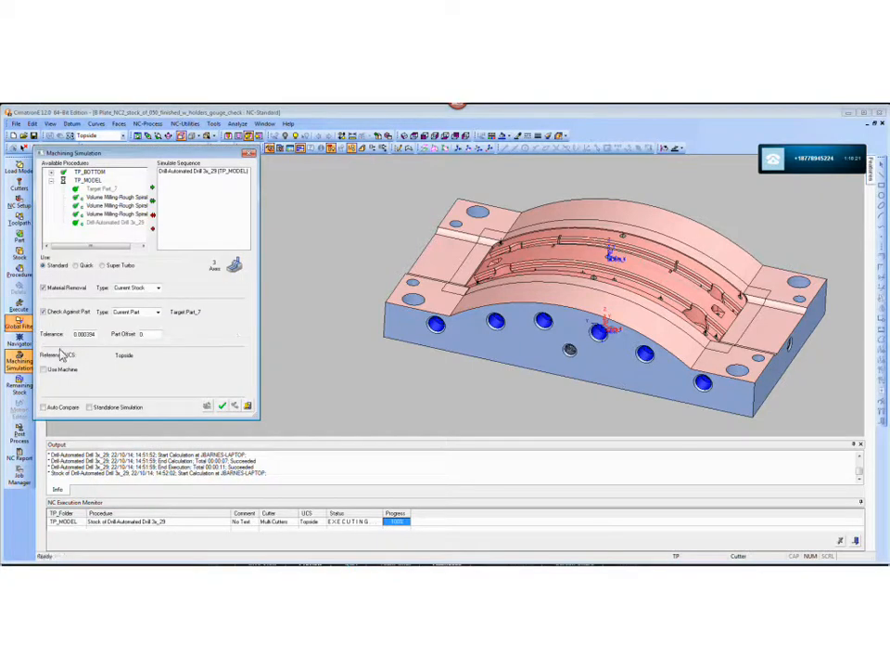
pyautogui.click(43, 369)
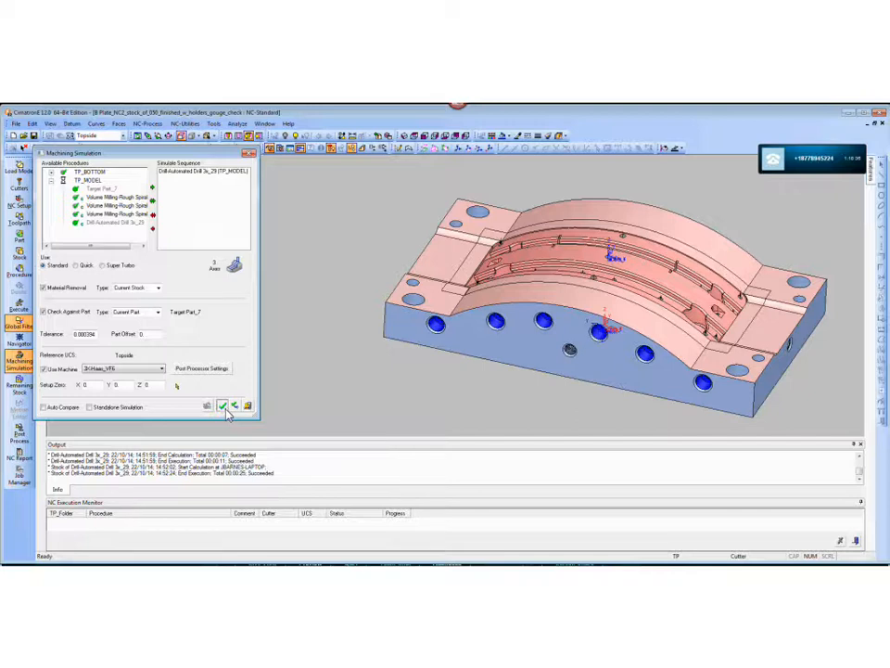
pyautogui.click(223, 407)
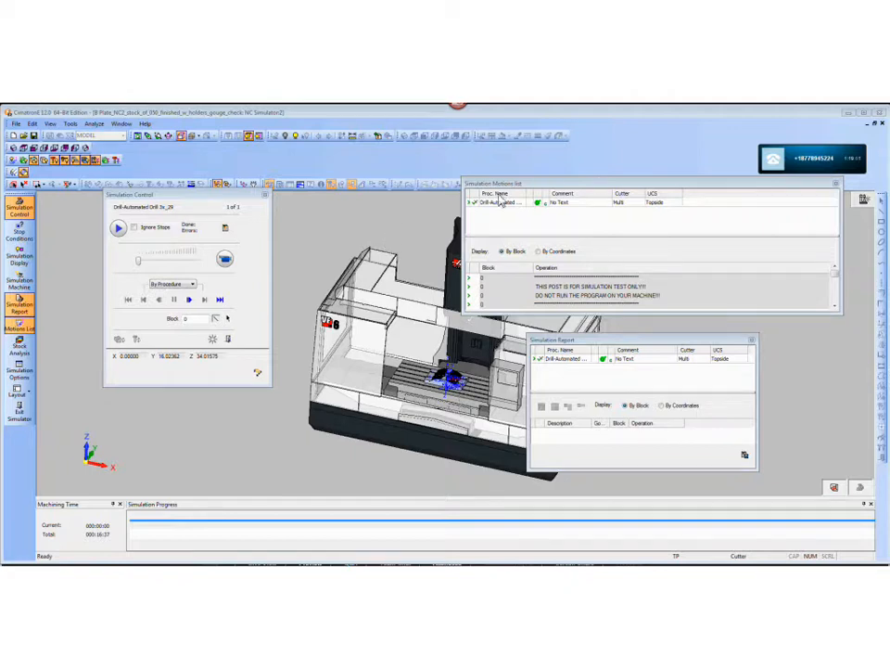
# Step: Move the motions list and simulation report clear of the machine and hide the machine enclosure
pyautogui.moveTo(634, 185)
pyautogui.mouseDown()
pyautogui.moveTo(655, 183)
pyautogui.moveTo(633, 189)
pyautogui.mouseUp()
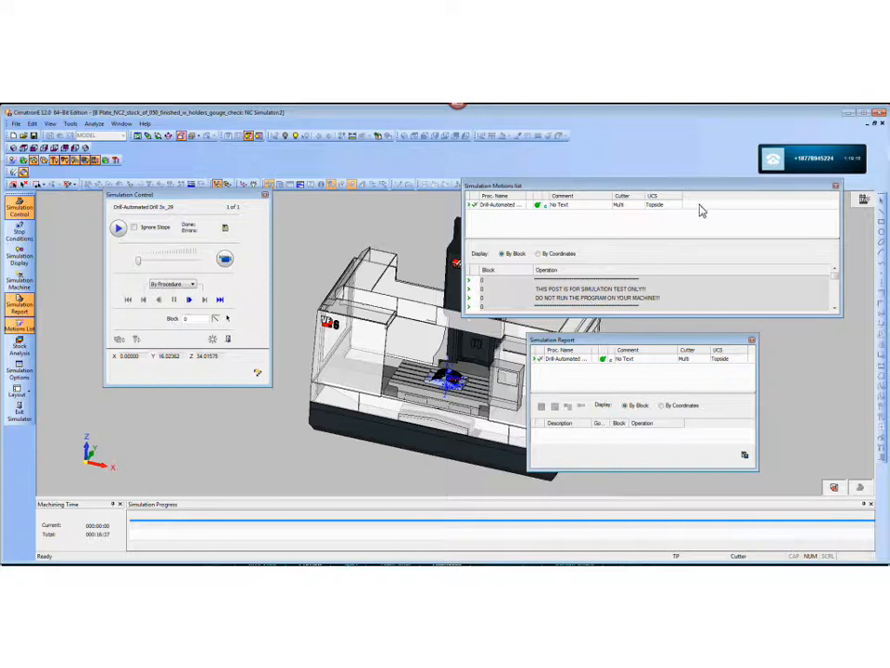
pyautogui.moveTo(553, 187); pyautogui.dragTo(458, 553)
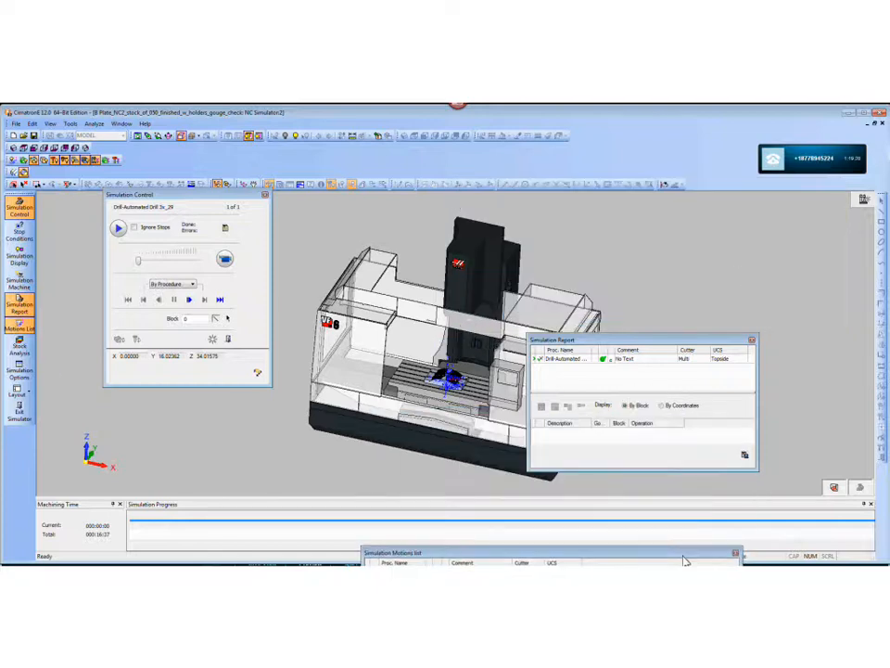
pyautogui.moveTo(662, 344); pyautogui.dragTo(690, 468)
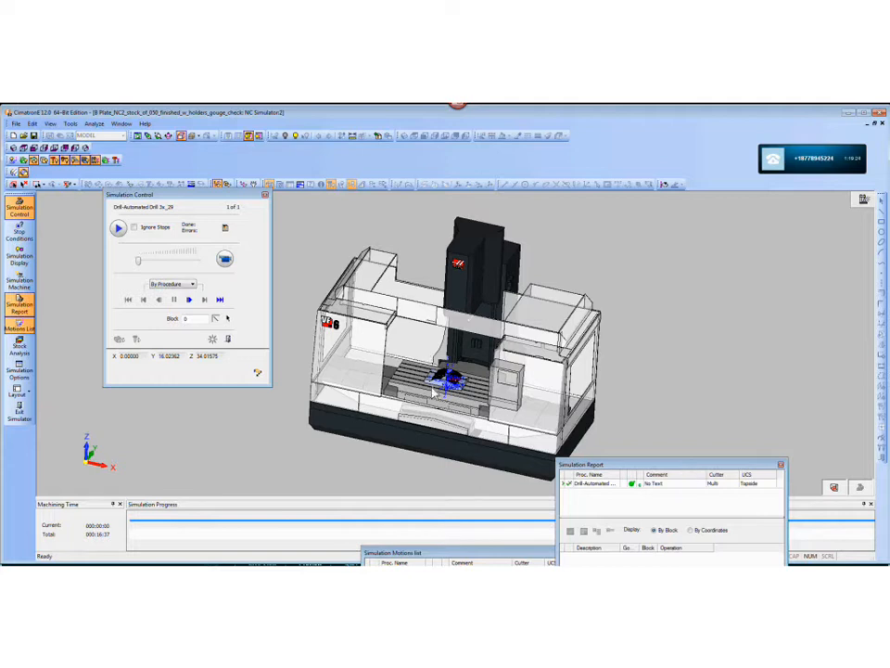
pyautogui.scroll(5, 434, 394)
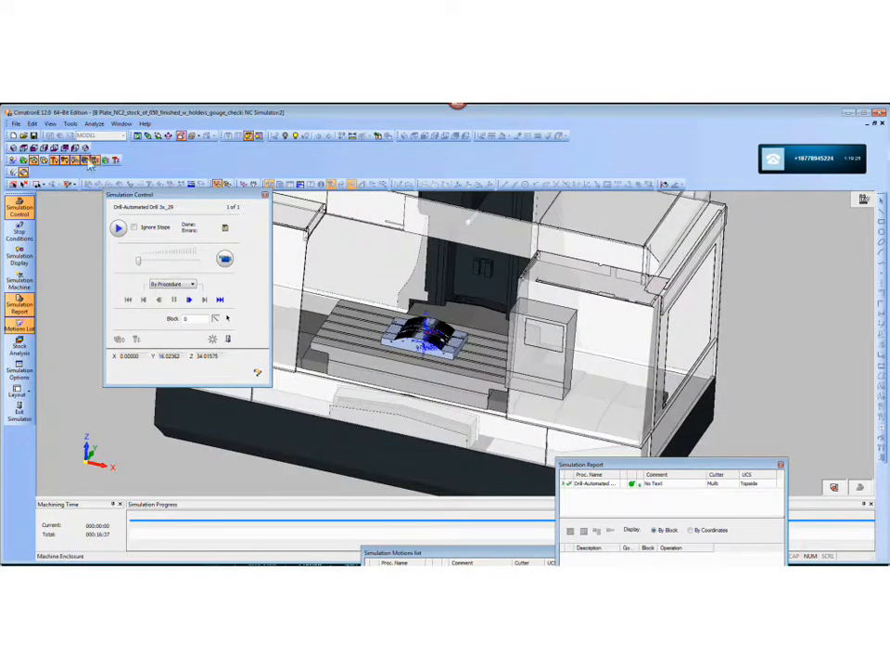
pyautogui.click(92, 162)
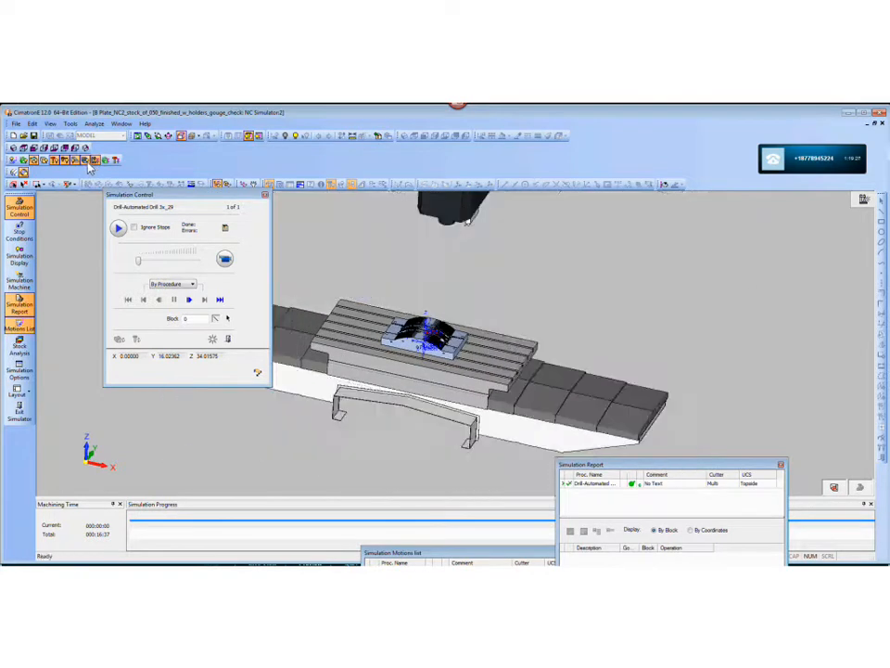
# Step: Run the drilling simulation at higher speed with stops ignored, then exit it and discard the stock removal calculations
pyautogui.click(224, 259)
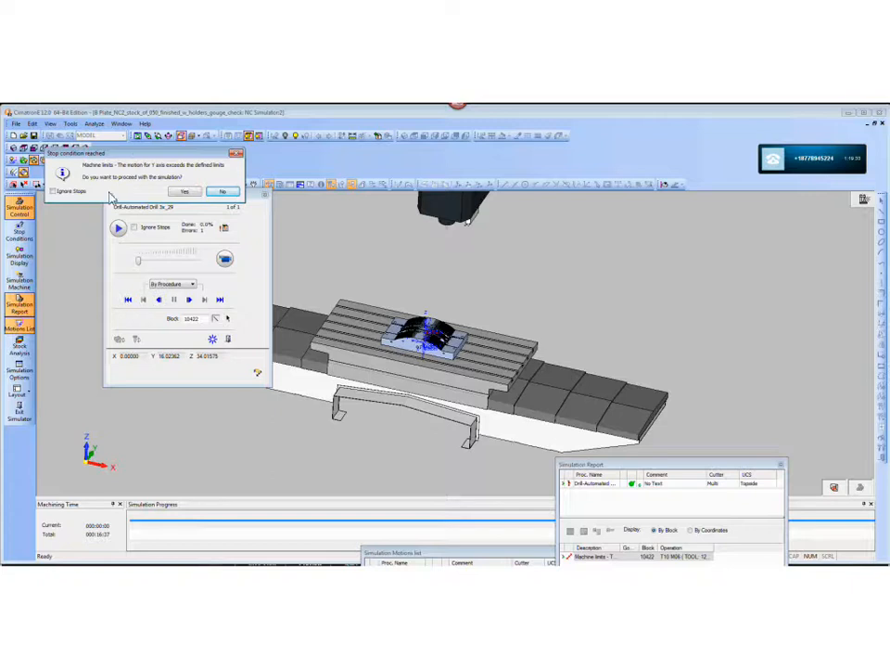
pyautogui.click(53, 191)
pyautogui.click(184, 191)
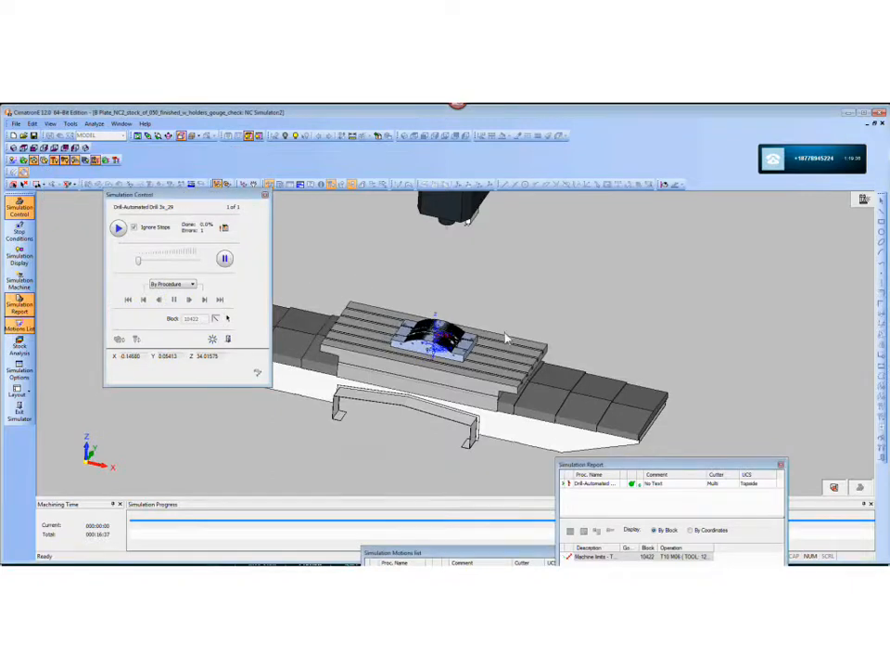
pyautogui.scroll(4, 473, 280)
pyautogui.moveTo(142, 262); pyautogui.dragTo(170, 266)
pyautogui.scroll(3, 461, 290)
pyautogui.moveTo(460, 290); pyautogui.dragTo(495, 302, button='middle')
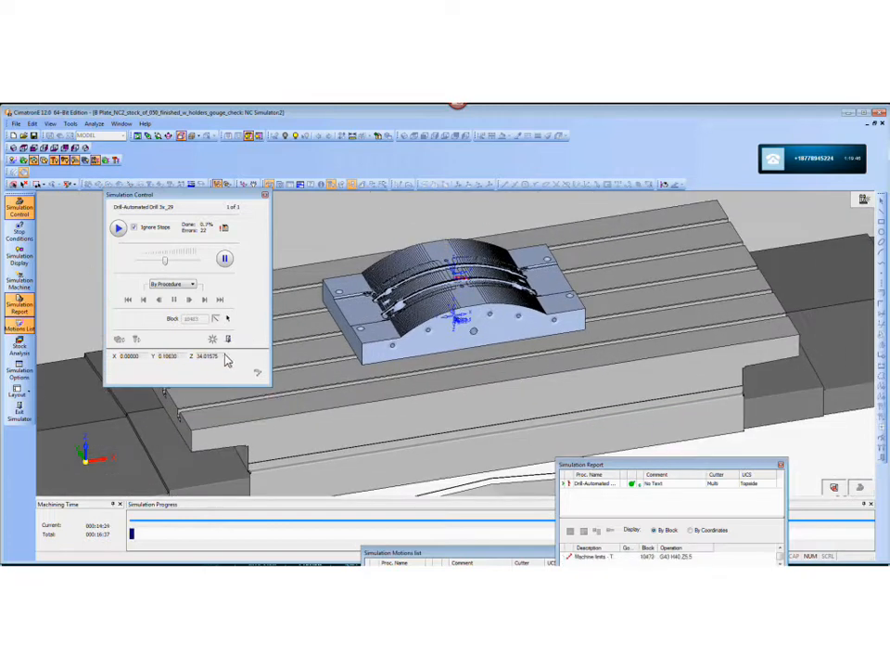
pyautogui.click(229, 340)
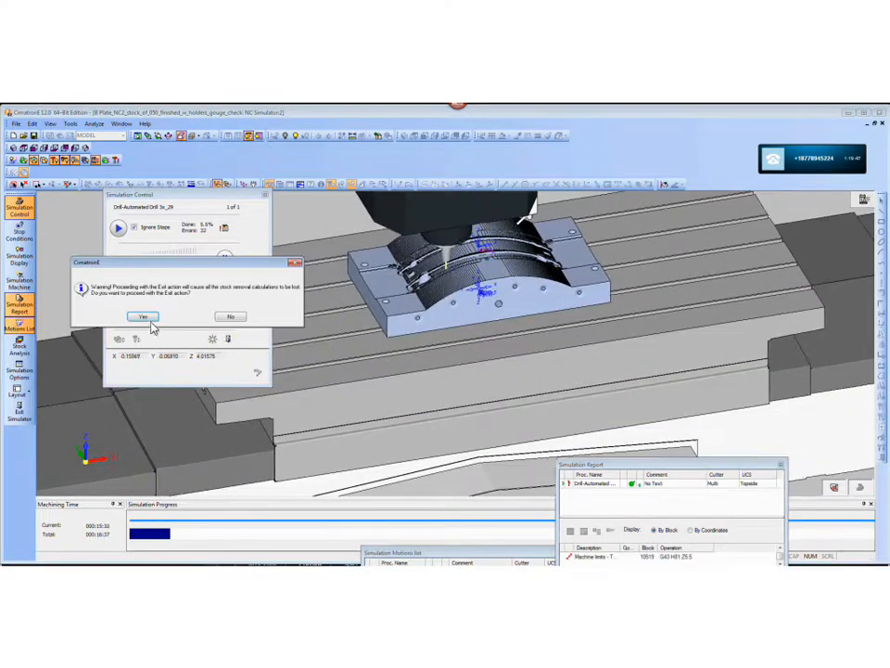
pyautogui.click(141, 316)
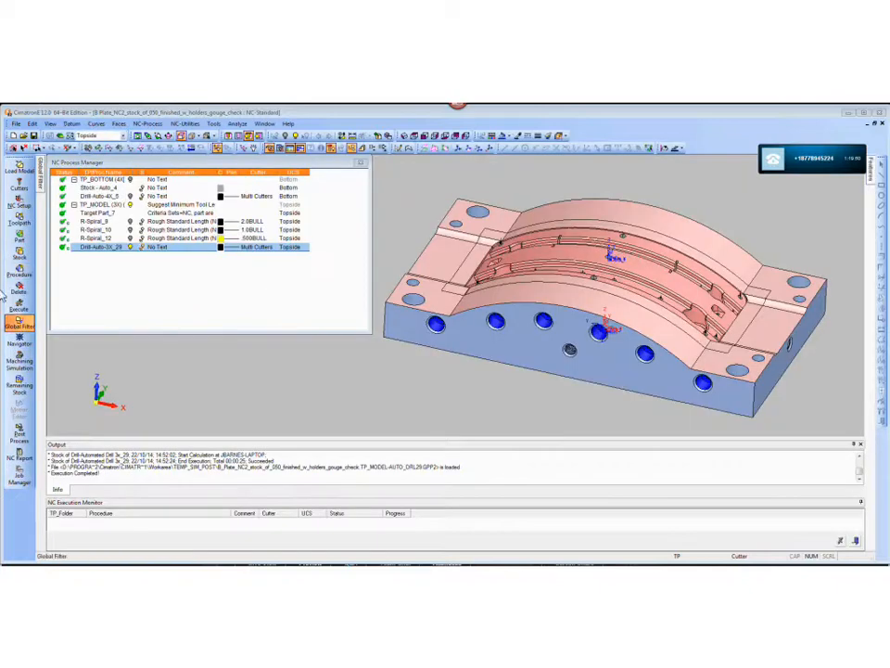
# Step: Execute the procedures and relaunch the machining simulation of Drill-Automated Drill 3x_29 on the Haas_VF6 machine
pyautogui.click(19, 302)
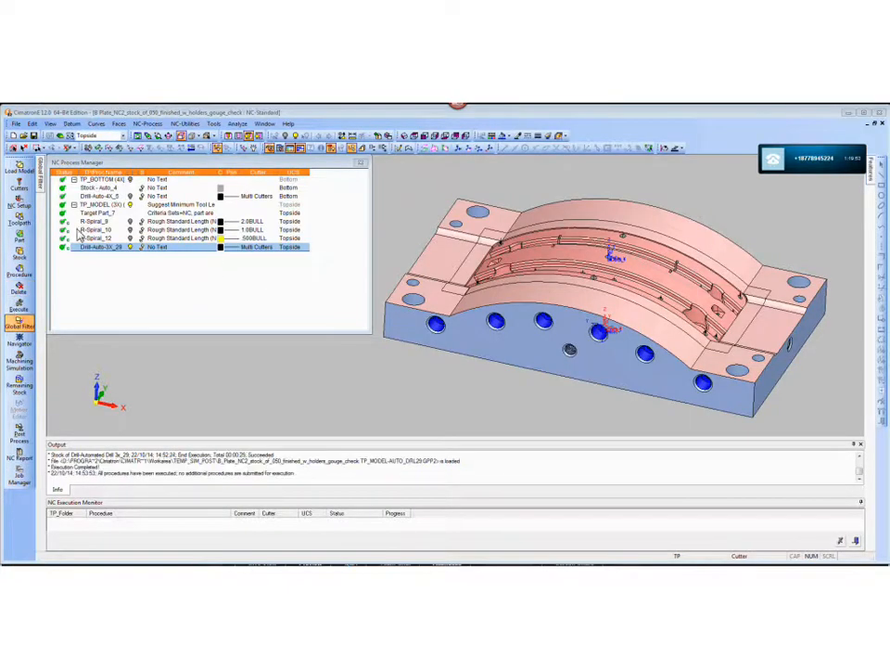
pyautogui.rightClick(73, 192)
pyautogui.click(135, 458)
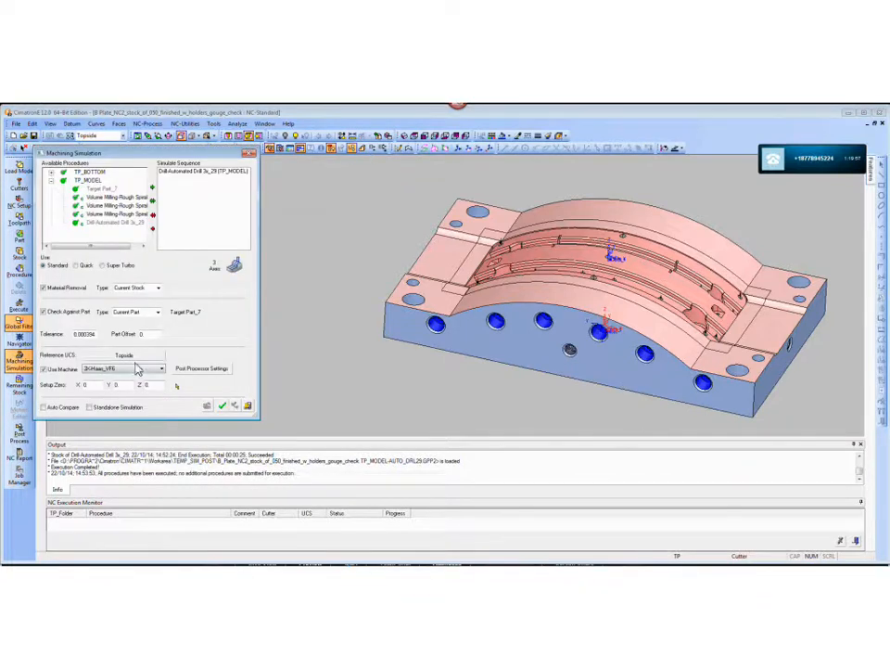
pyautogui.click(221, 408)
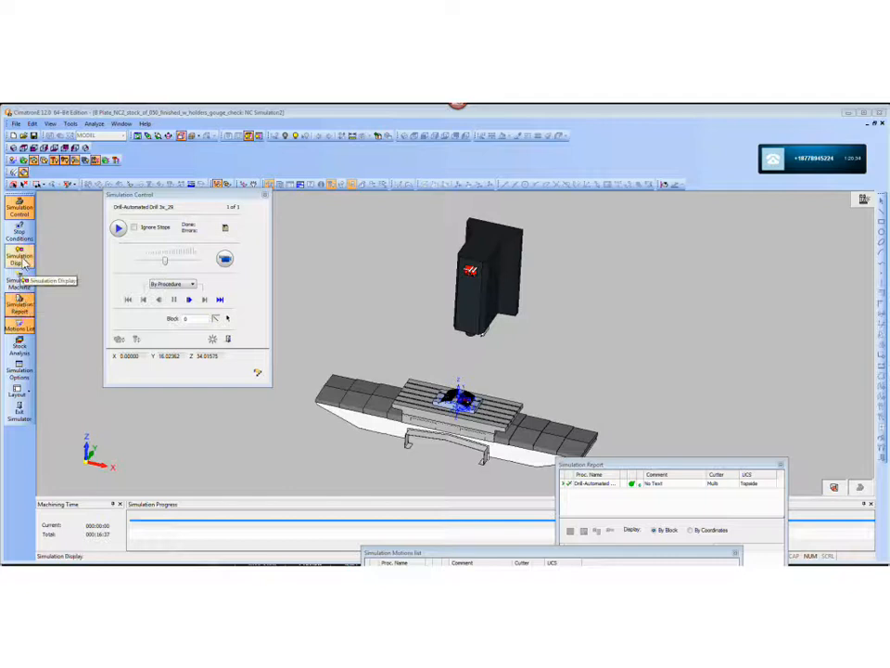
# Step: Review the simulation's file, model, engine, display and tool options and its list of displayed objects
pyautogui.click(20, 372)
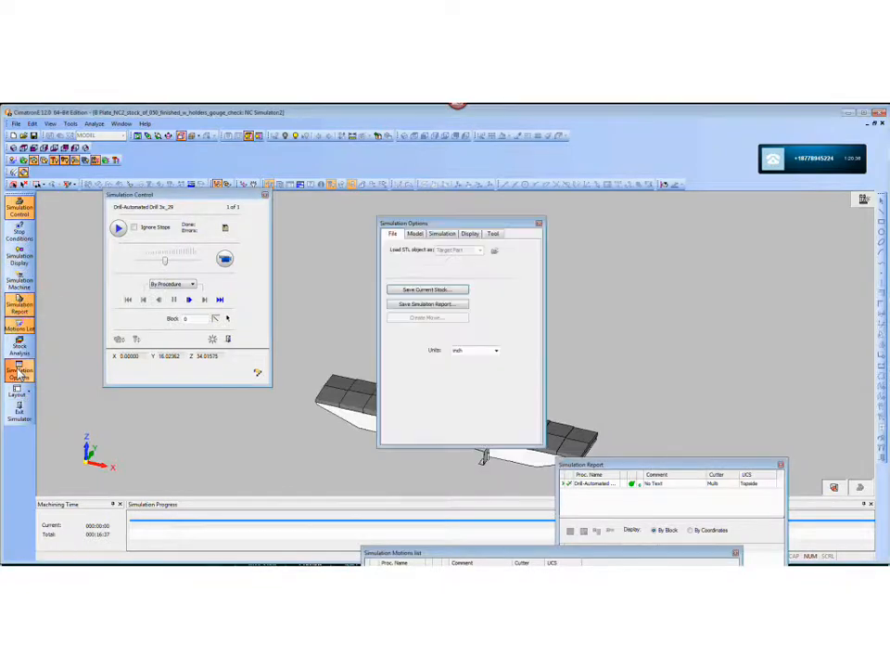
pyautogui.click(422, 239)
pyautogui.click(445, 238)
pyautogui.click(470, 238)
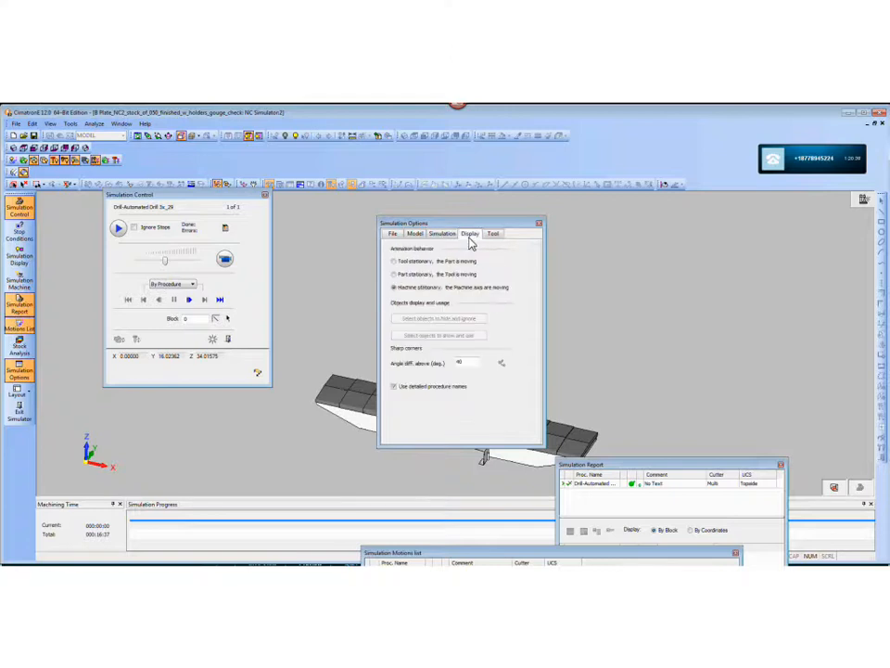
pyautogui.click(494, 237)
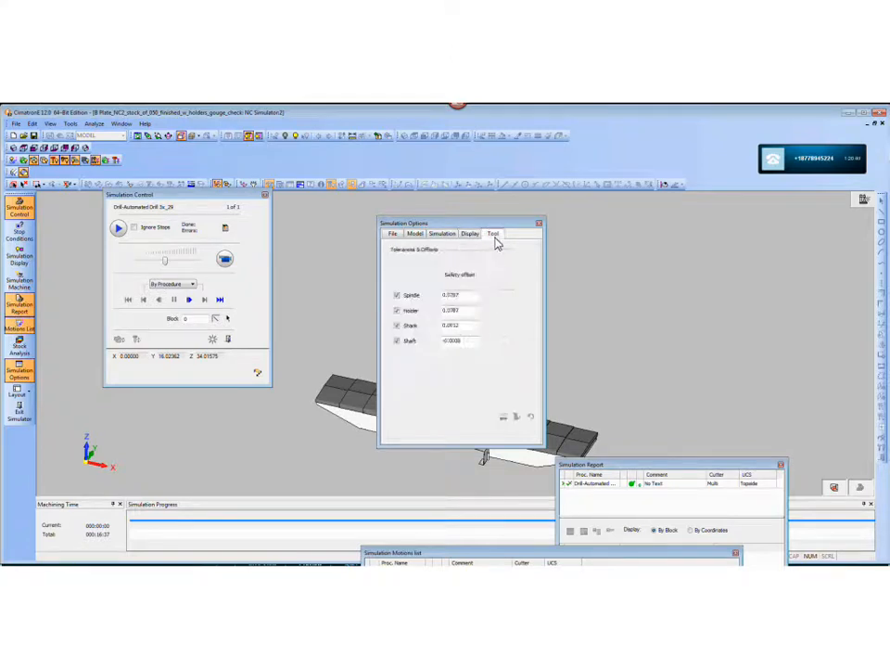
pyautogui.click(445, 237)
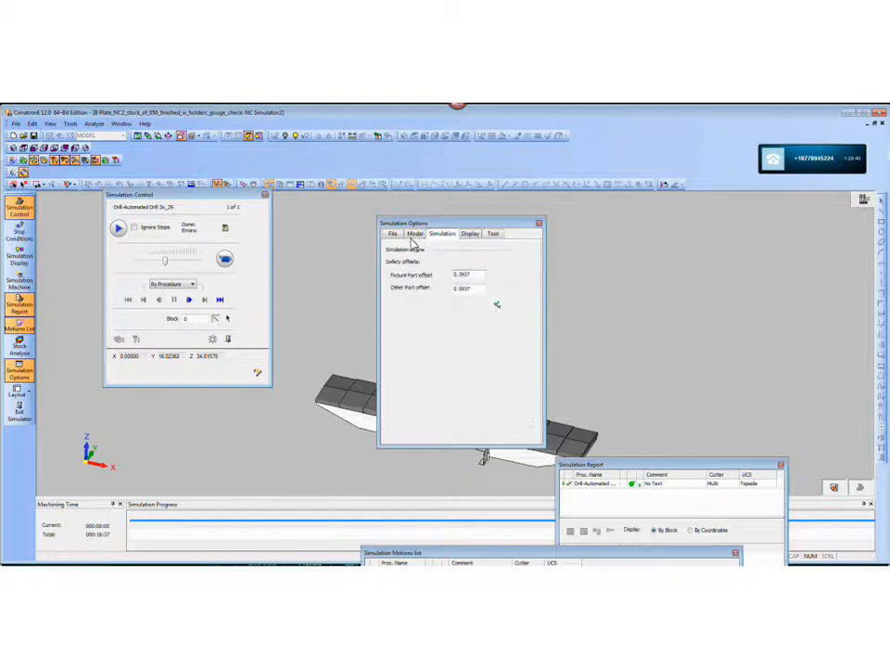
pyautogui.click(415, 234)
pyautogui.click(395, 237)
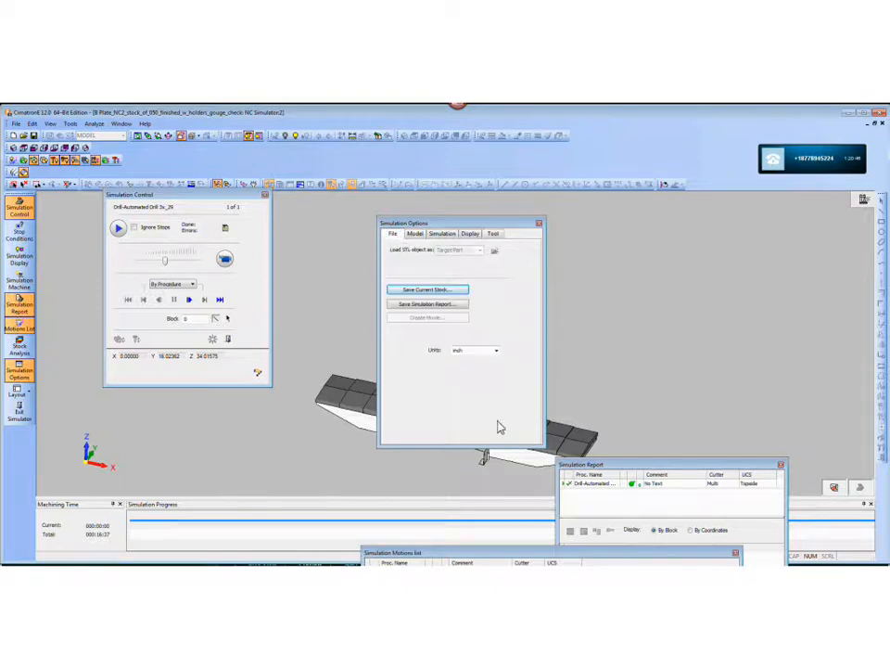
pyautogui.click(539, 223)
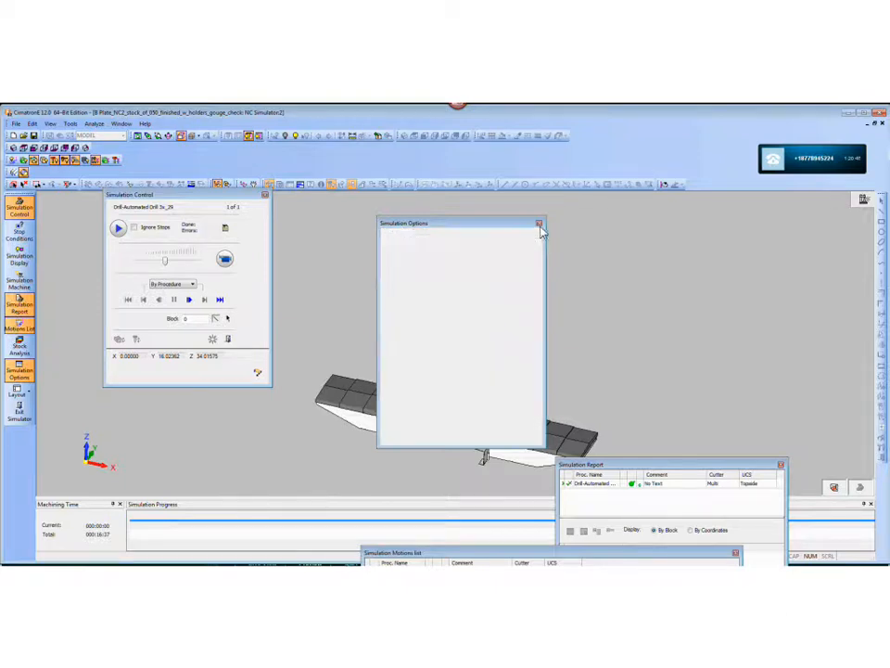
pyautogui.click(23, 259)
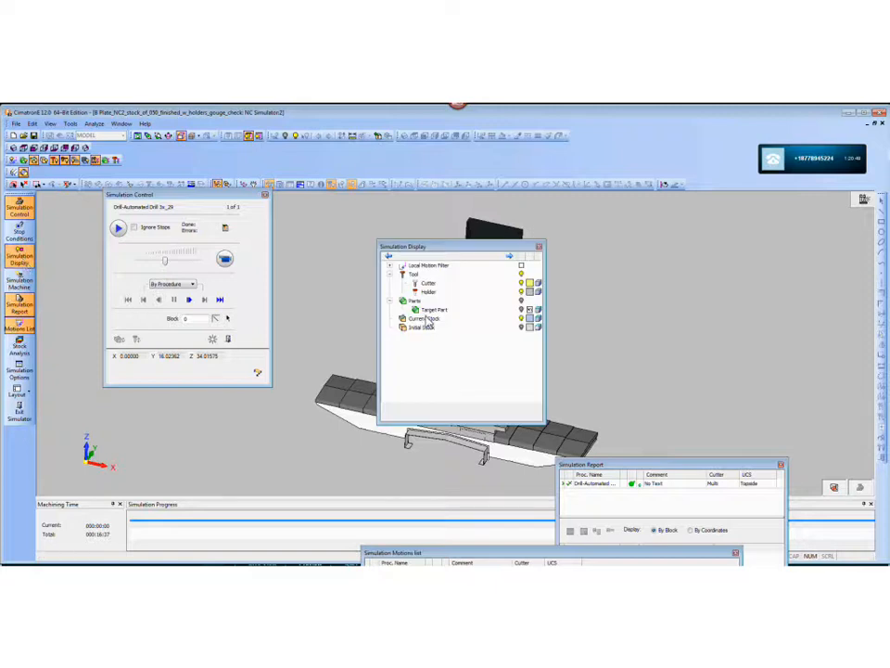
pyautogui.click(539, 247)
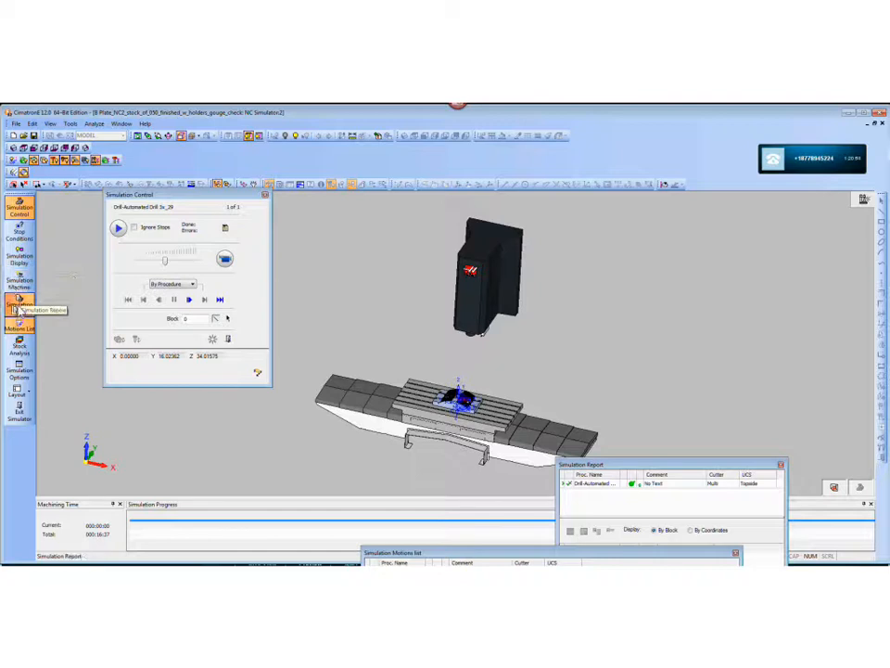
# Step: Set the stock analysis to color the current stock according to tool sequential number
pyautogui.click(17, 349)
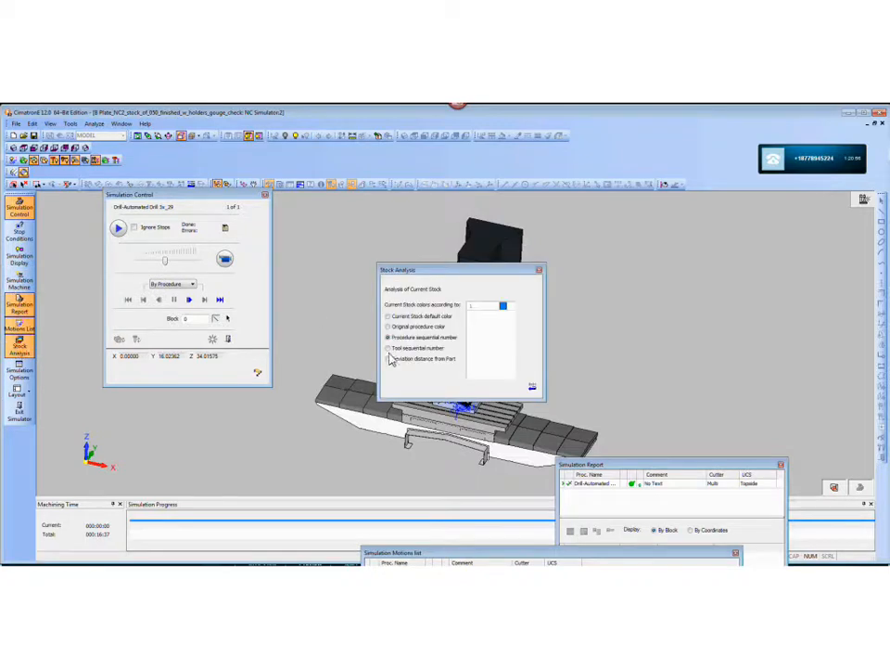
pyautogui.click(390, 349)
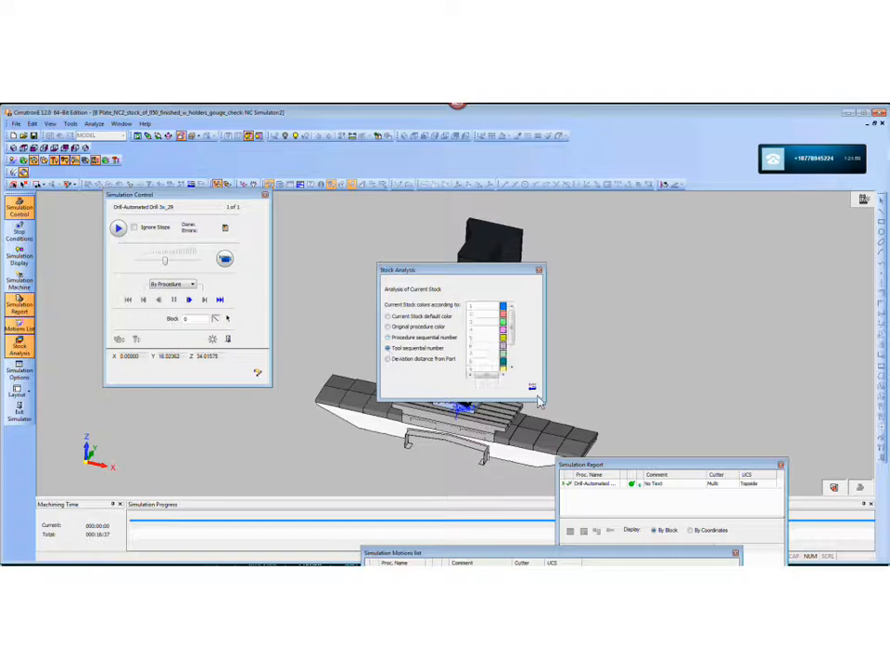
pyautogui.click(19, 345)
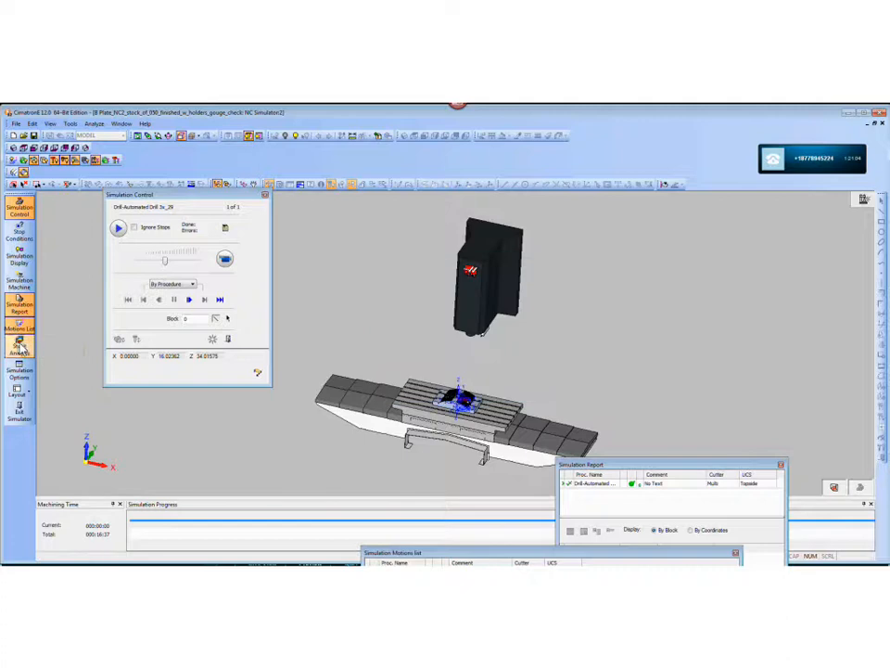
# Step: Run the machine simulation with stops ignored and reduce its playback speed over the plate
pyautogui.click(225, 260)
pyautogui.click(53, 190)
pyautogui.click(184, 191)
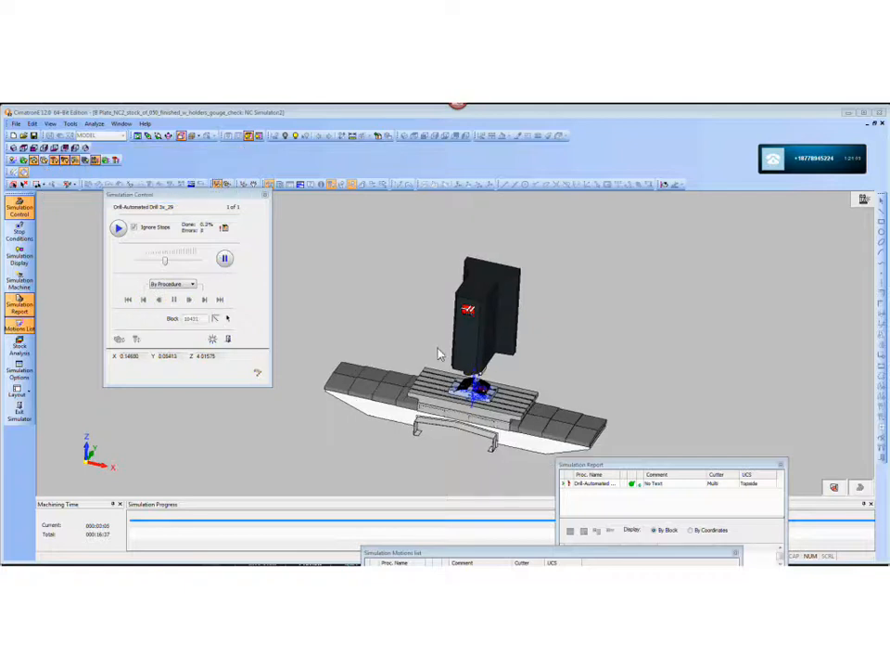
pyautogui.scroll(4, 609, 331)
pyautogui.moveTo(611, 383); pyautogui.dragTo(527, 313, button='middle')
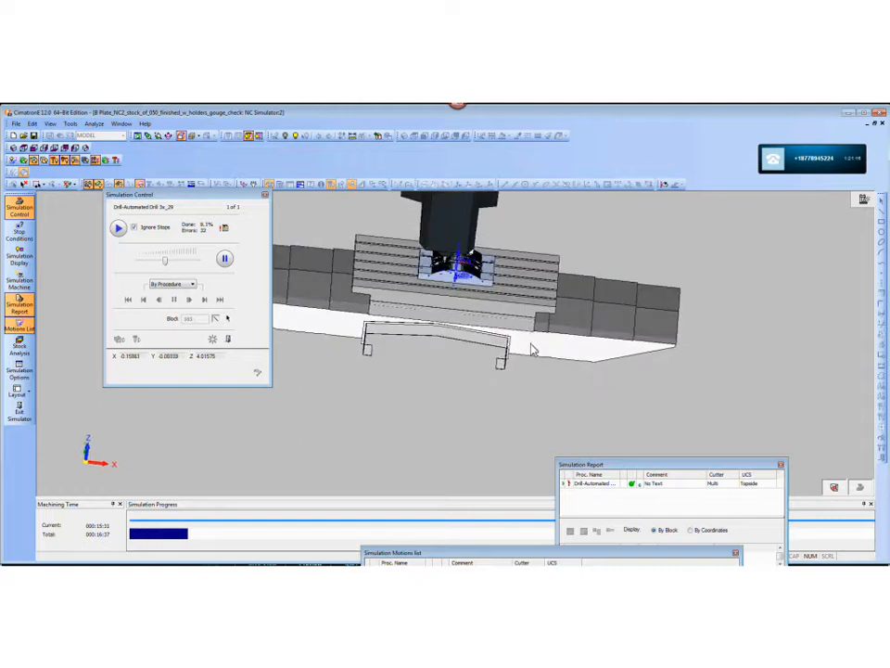
pyautogui.scroll(3, 533, 351)
pyautogui.moveTo(166, 262); pyautogui.dragTo(144, 262)
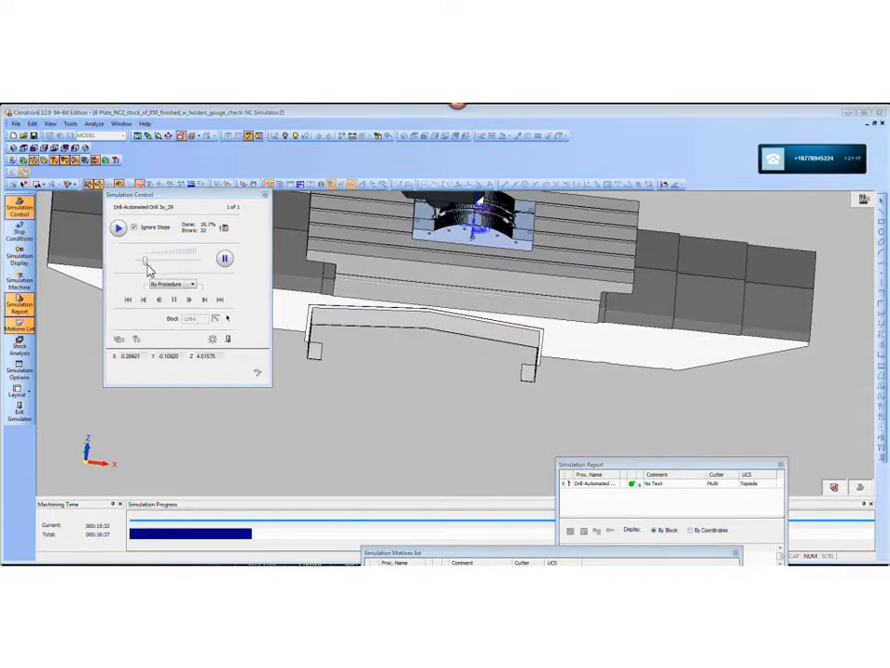
# Step: Examine the drill and holder at the plate's cavity holes up close, adjusting the playback speed during the simulation
pyautogui.moveTo(468, 336); pyautogui.dragTo(464, 412, button='middle')
pyautogui.scroll(3, 471, 364)
pyautogui.moveTo(454, 275); pyautogui.dragTo(484, 272, button='middle')
pyautogui.moveTo(431, 317); pyautogui.dragTo(472, 308, button='middle')
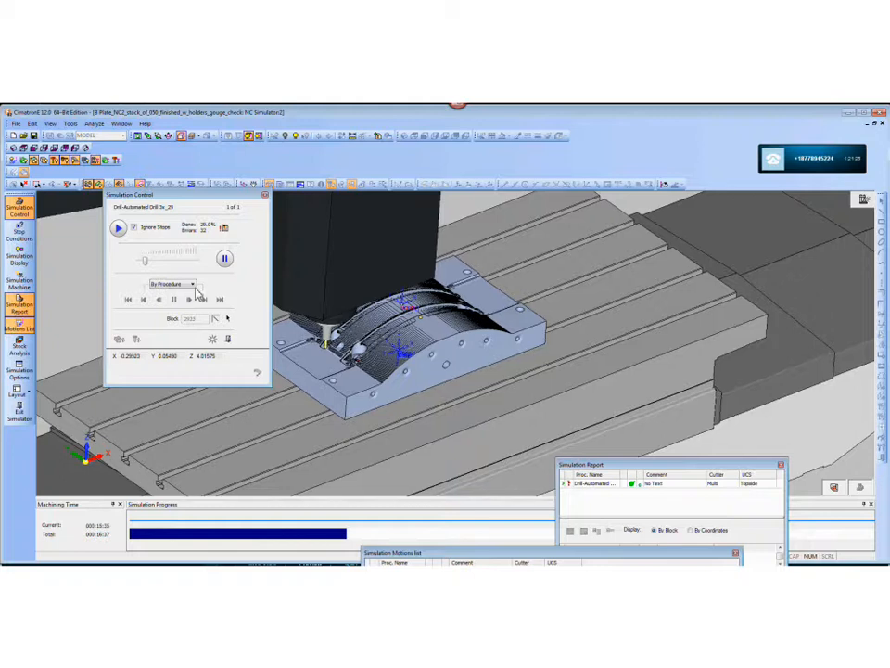
pyautogui.moveTo(147, 261); pyautogui.dragTo(139, 261)
pyautogui.scroll(4, 360, 278)
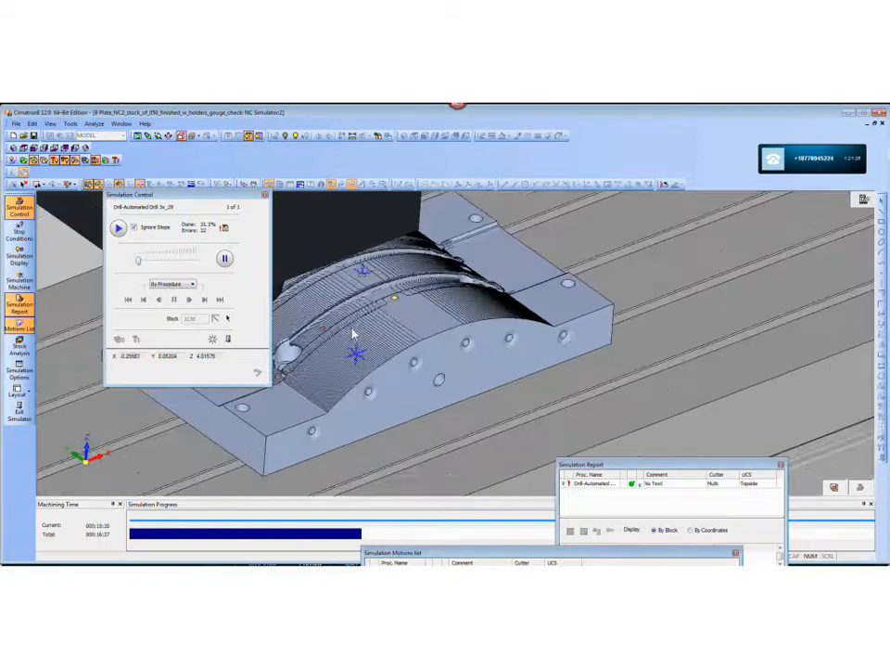
pyautogui.moveTo(363, 325); pyautogui.dragTo(576, 329, button='middle')
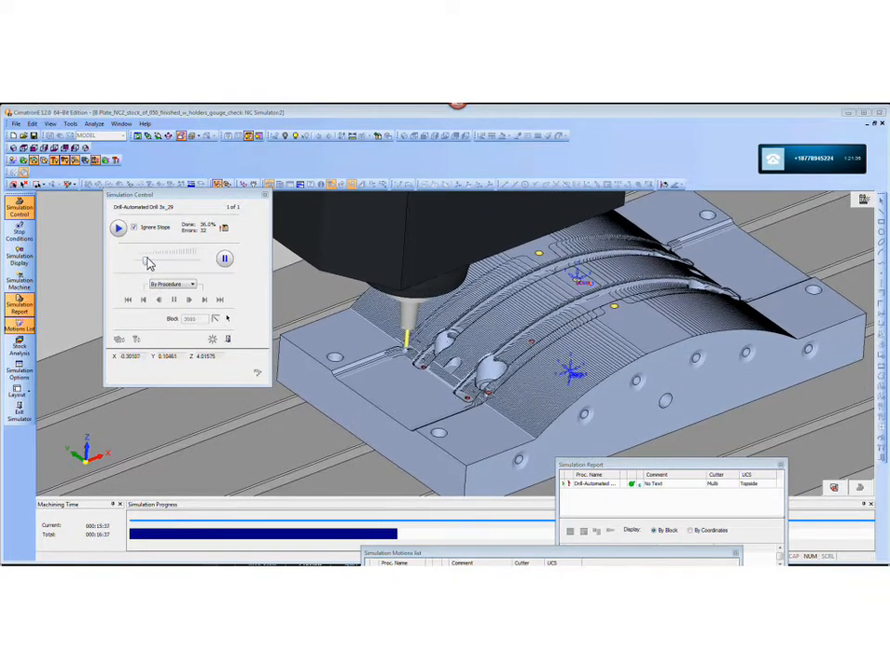
pyautogui.moveTo(145, 260); pyautogui.dragTo(152, 261)
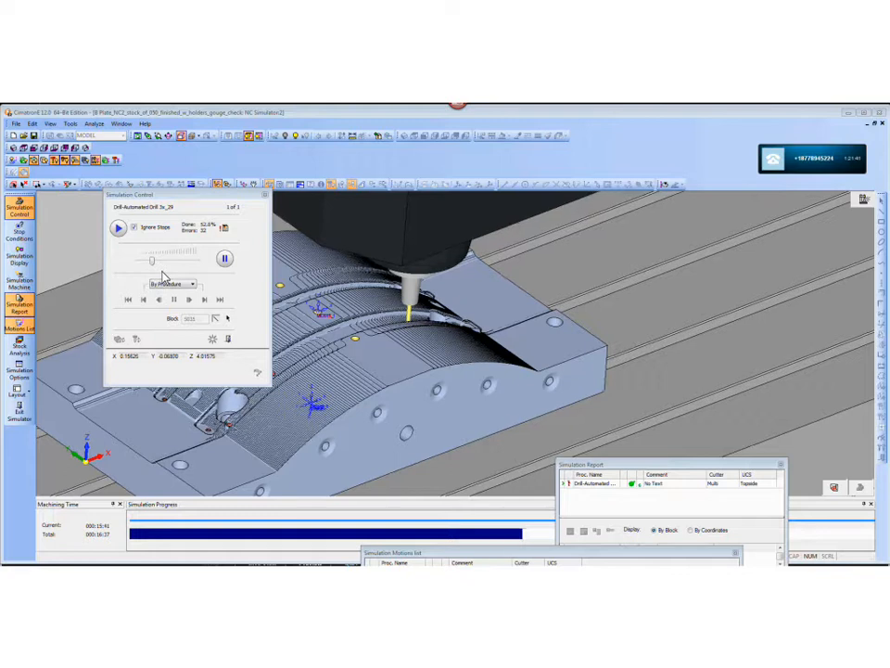
# Step: Bring the Simulation Report into full view and check the current blocks in the Simulation Motions list while the drilling simulation runs
pyautogui.moveTo(513, 351); pyautogui.dragTo(397, 320, button='middle')
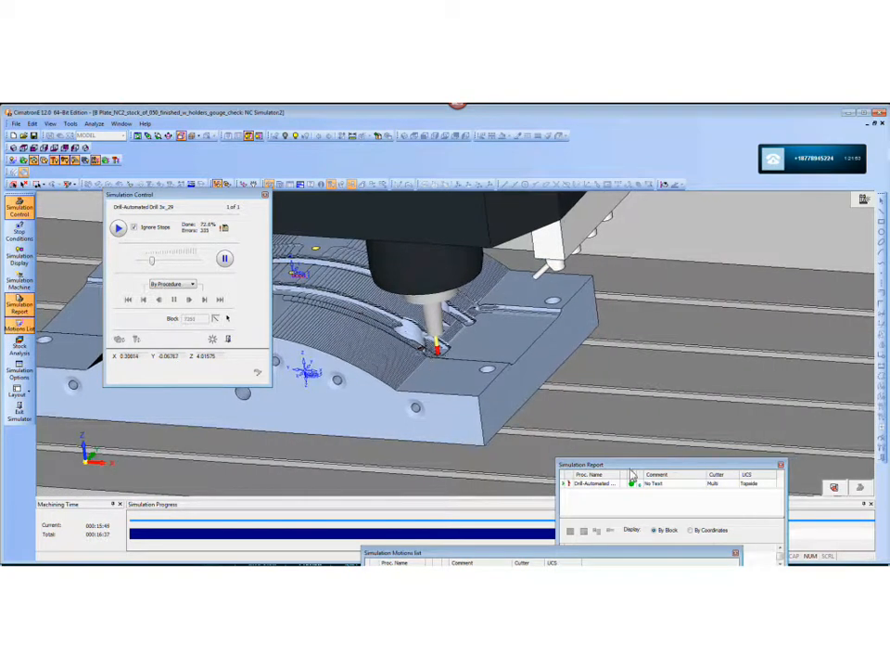
pyautogui.moveTo(679, 474); pyautogui.dragTo(723, 352)
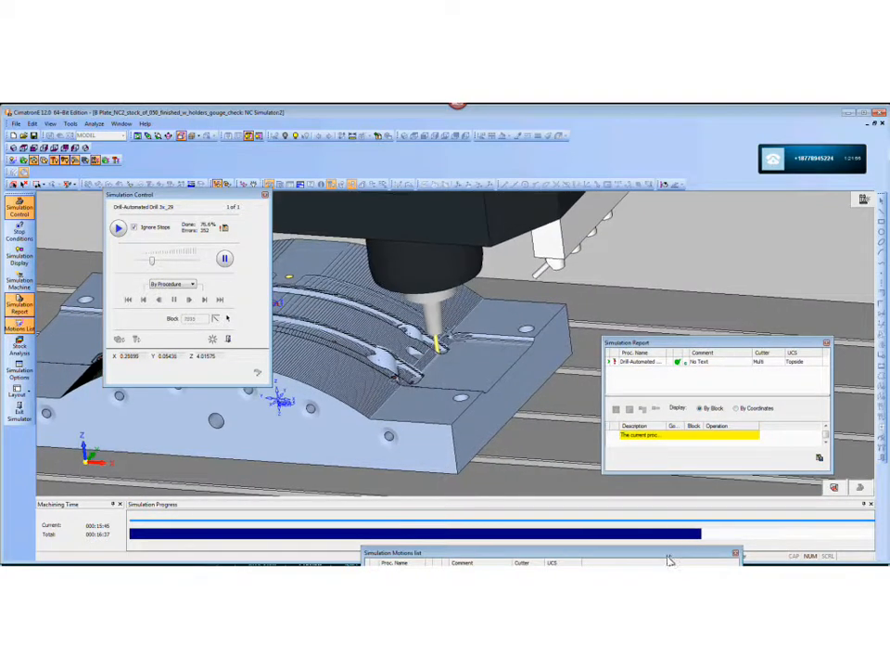
pyautogui.moveTo(669, 560); pyautogui.dragTo(786, 274)
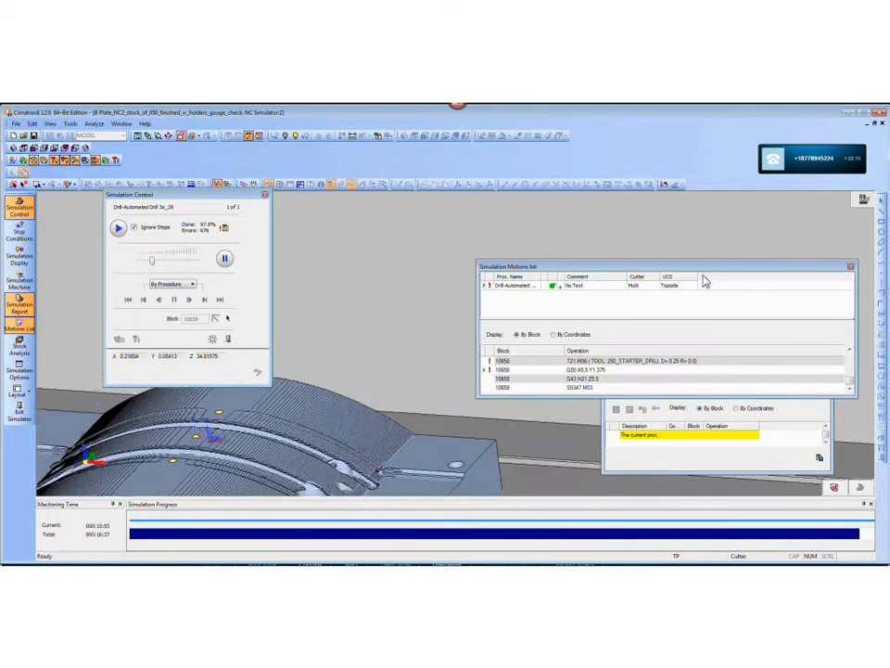
pyautogui.moveTo(808, 277); pyautogui.dragTo(751, 565)
# Step: Examine the tilted drill, holder and drilled holes around the plate's cavities and curved surface from several angles during the simulation
pyautogui.scroll(6, 452, 347)
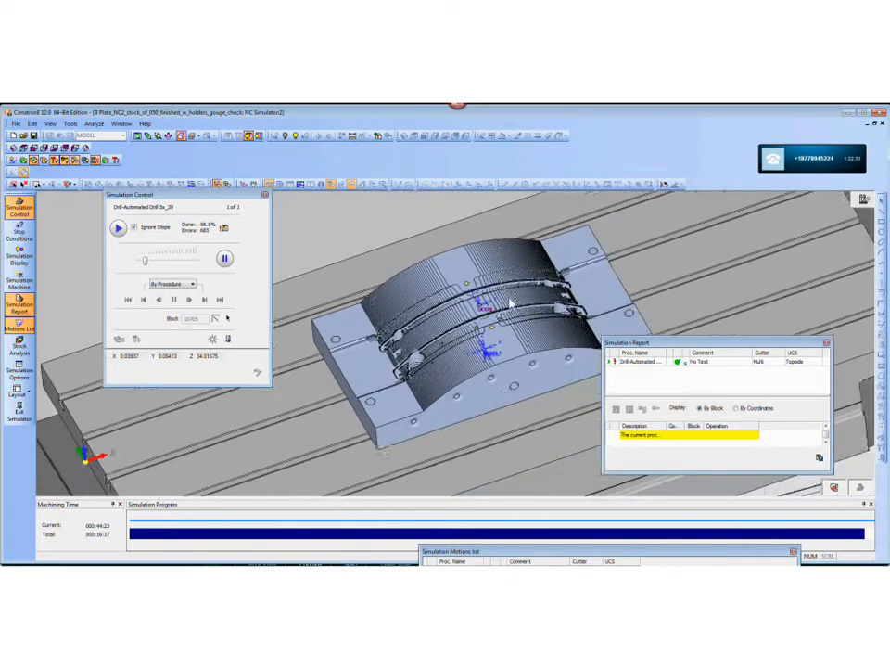
pyautogui.scroll(3, 511, 301)
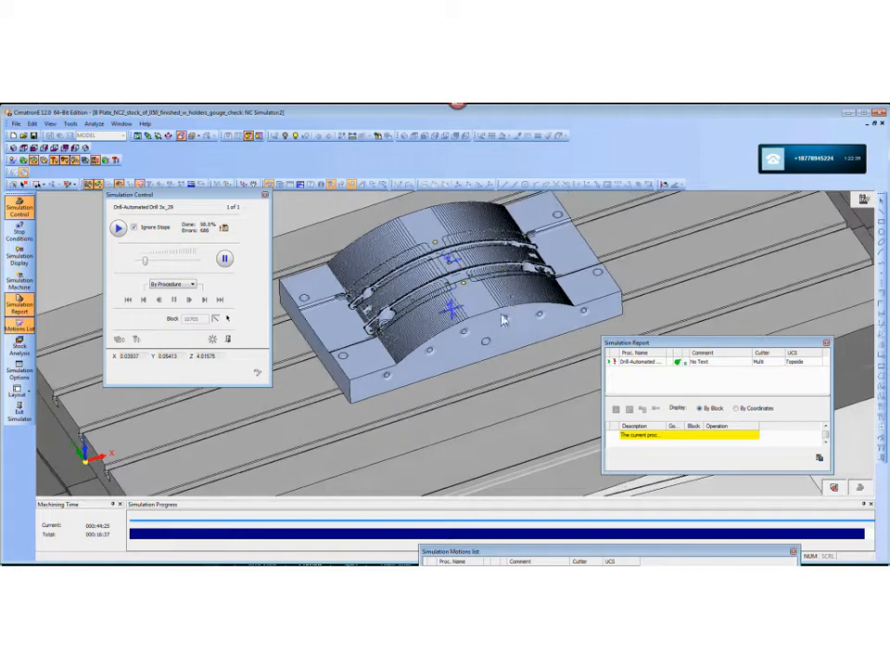
pyautogui.moveTo(456, 245); pyautogui.dragTo(516, 388, button='middle')
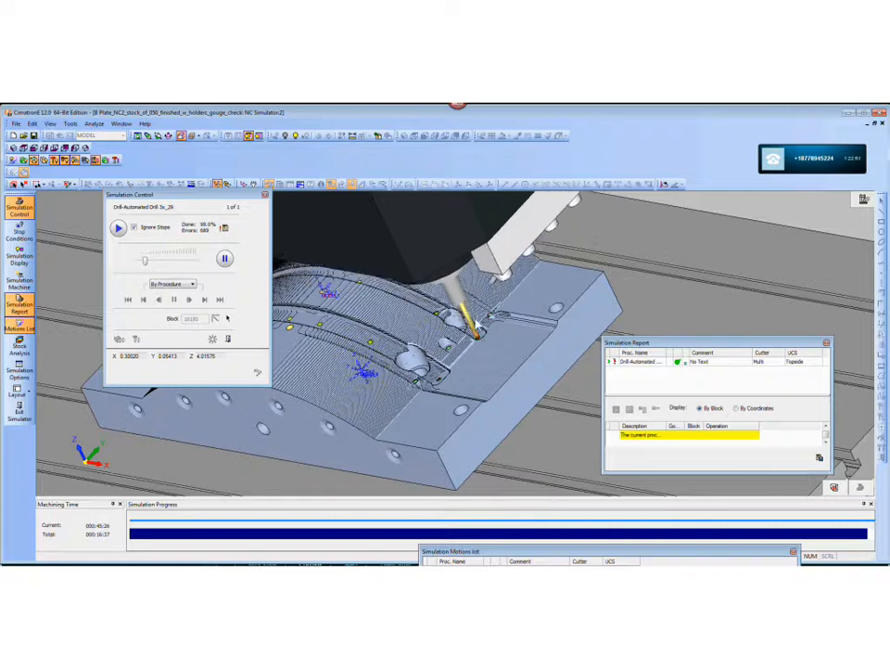
pyautogui.moveTo(484, 345); pyautogui.dragTo(464, 333, button='middle')
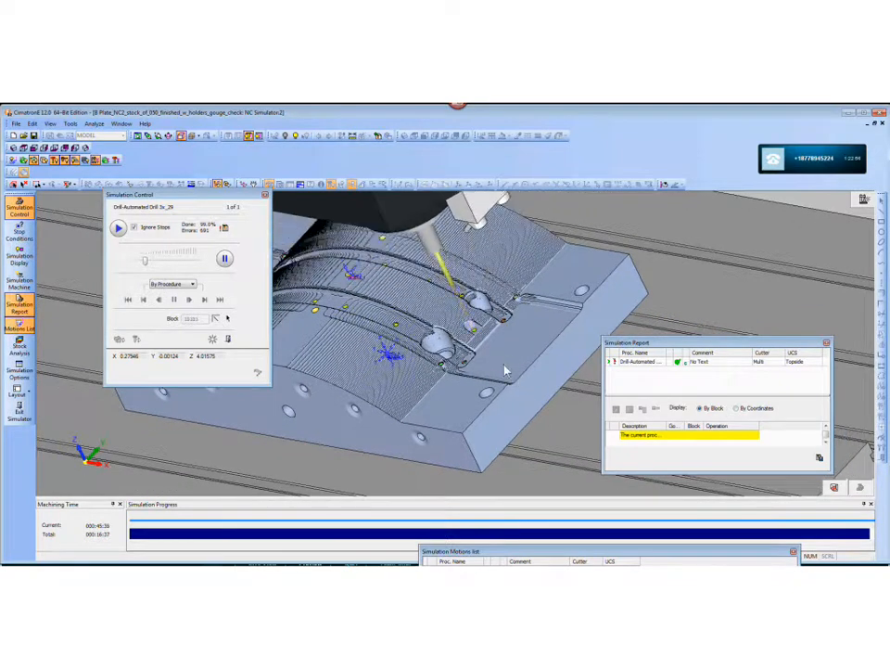
pyautogui.moveTo(505, 370); pyautogui.dragTo(499, 370, button='middle')
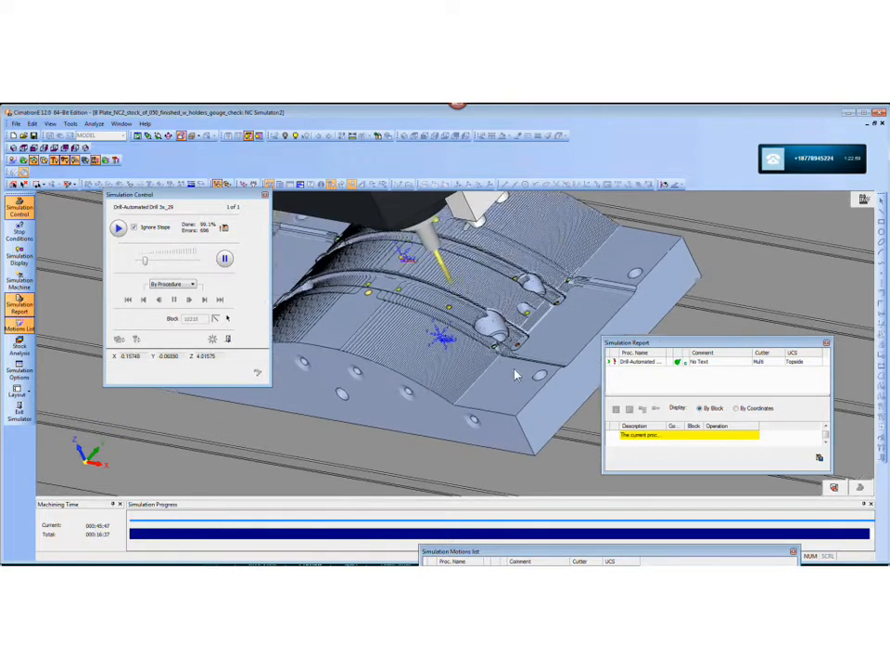
pyautogui.moveTo(520, 373); pyautogui.dragTo(460, 323, button='middle')
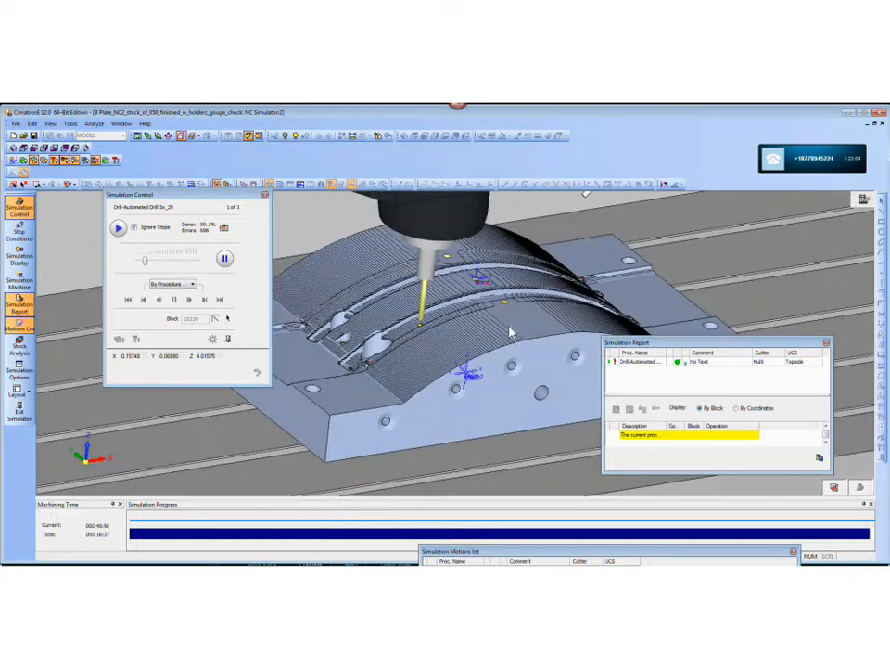
pyautogui.scroll(3, 481, 350)
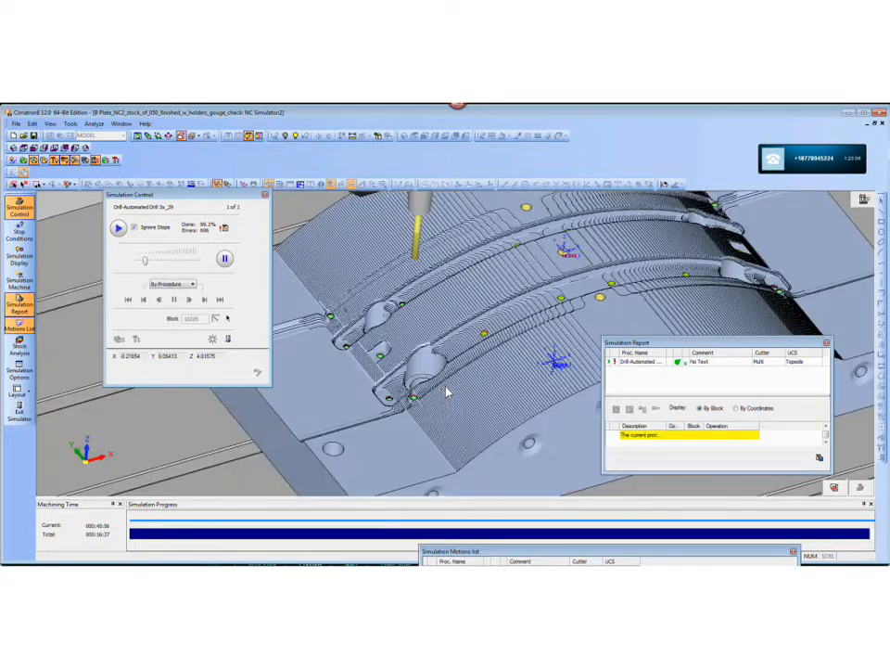
pyautogui.scroll(2, 420, 320)
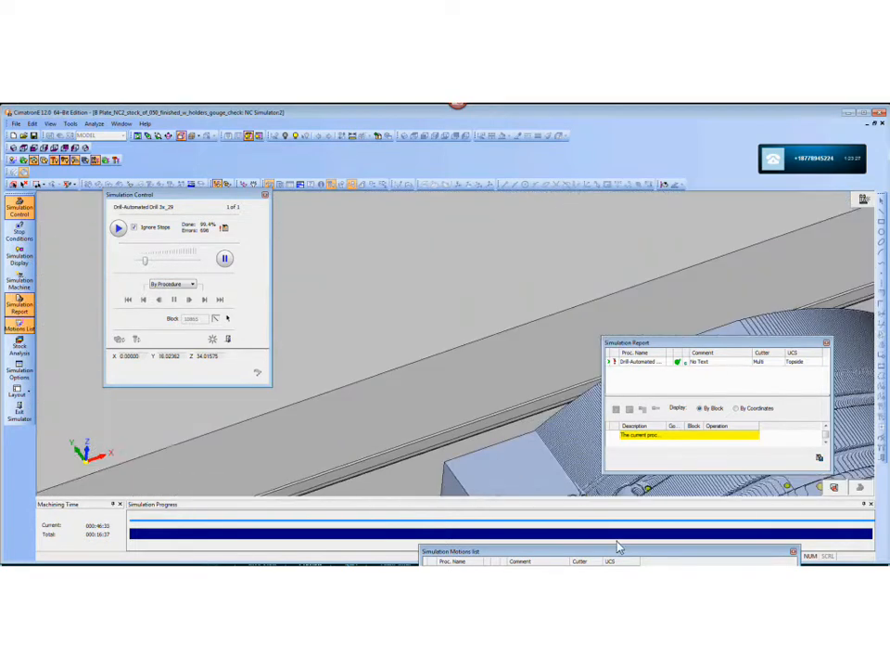
# Step: Enlarge the Simulation Motions list to follow the carbide drills' tool-change and drilling blocks, and raise the playback speed
pyautogui.moveTo(676, 552); pyautogui.dragTo(621, 248)
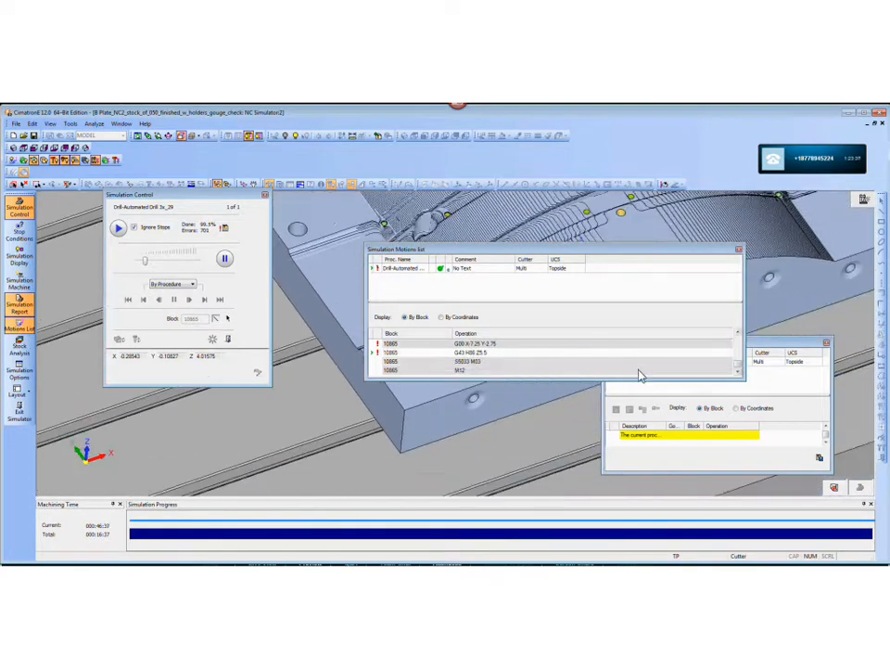
pyautogui.moveTo(748, 387); pyautogui.dragTo(758, 467)
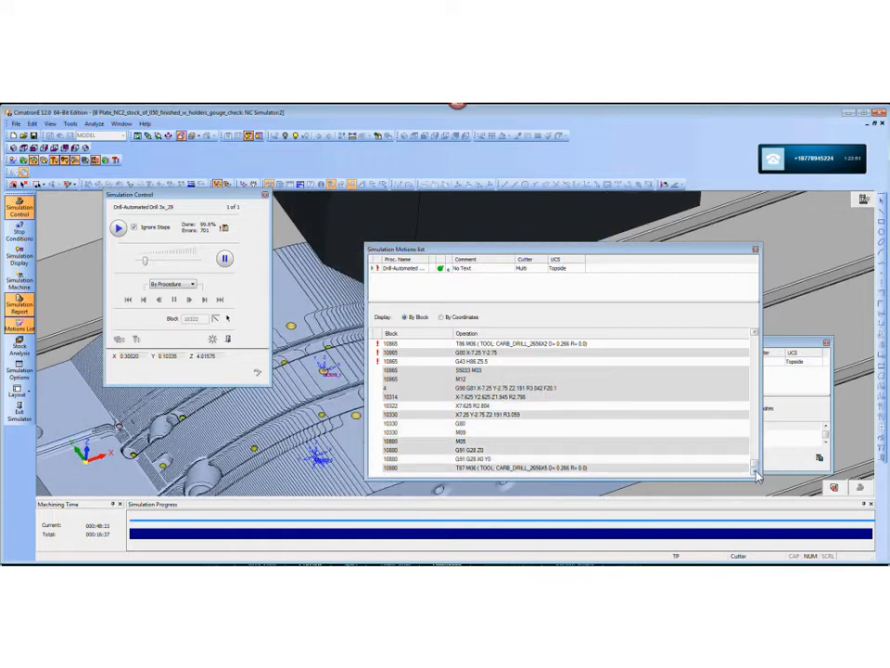
pyautogui.click(755, 470)
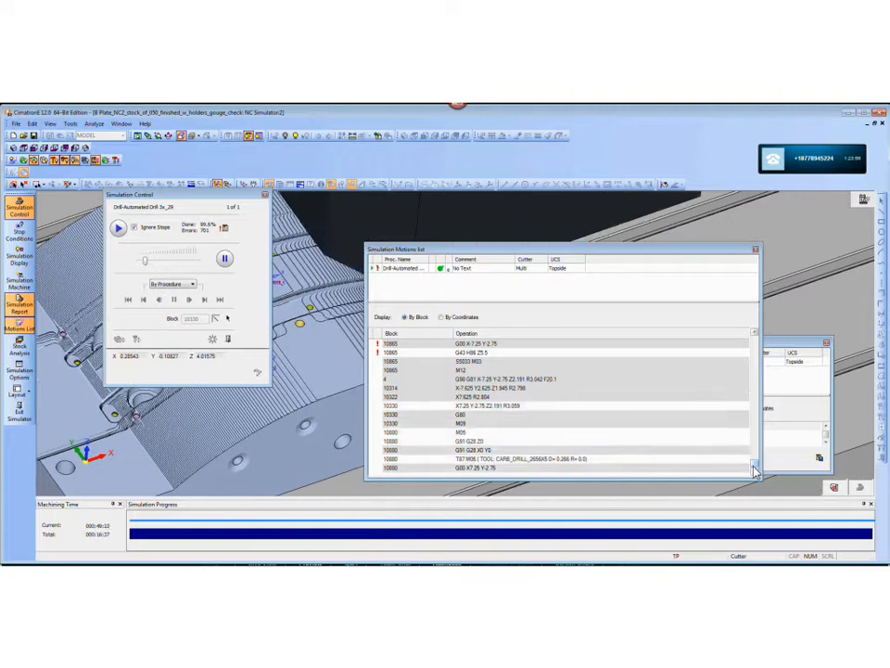
pyautogui.scroll(-1, 480, 468)
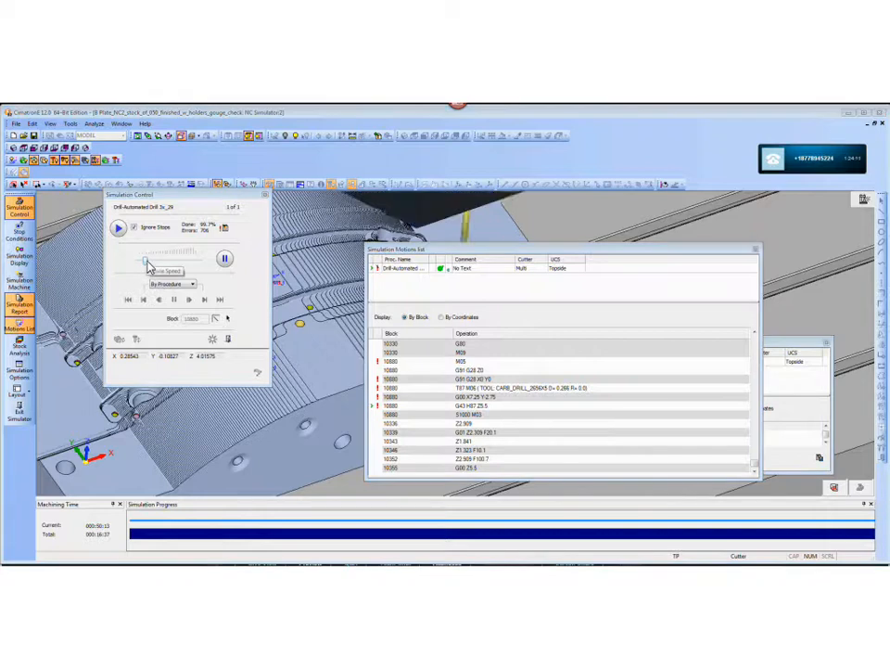
pyautogui.click(165, 261)
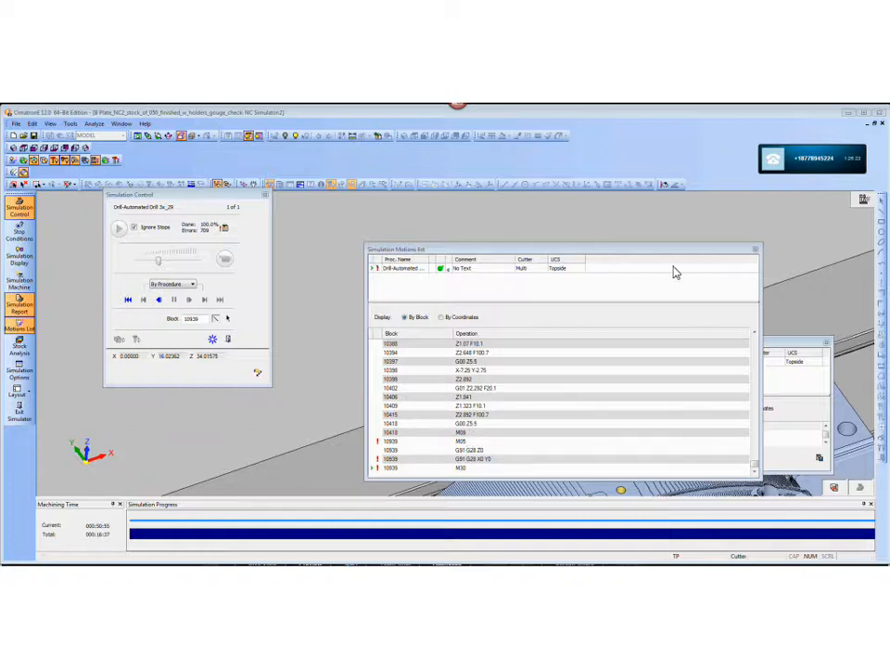
# Step: Close the Simulation Motions list and reposition the Simulation Report over the empty area above the plate
pyautogui.click(756, 251)
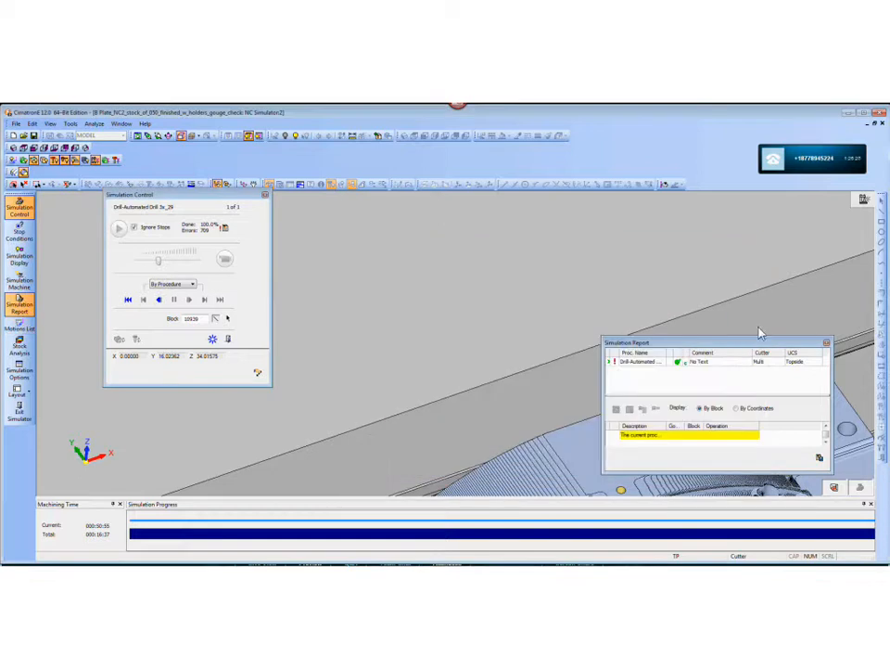
pyautogui.moveTo(758, 332); pyautogui.dragTo(604, 266)
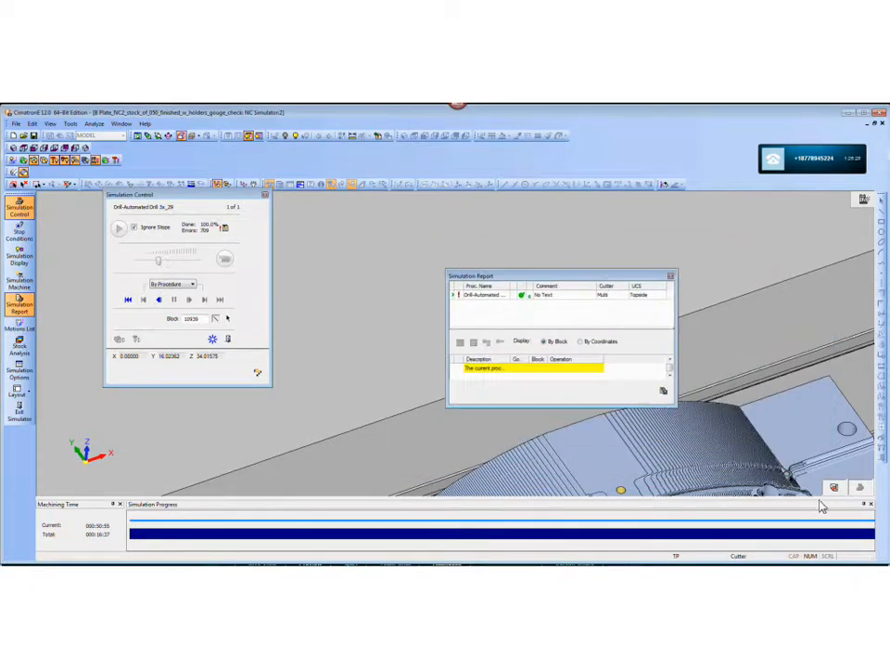